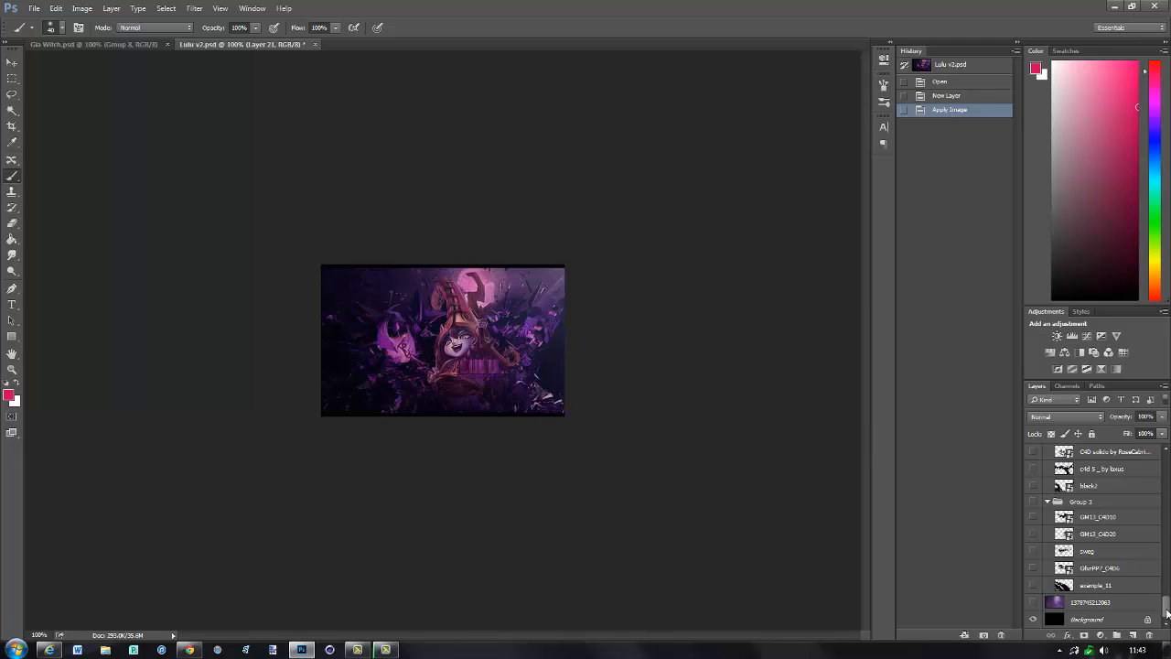
# - Hide Layer 21 and toggle the purple night-sky layer above Background to compare the canvas with and without it
pyautogui.moveTo(1167, 609); pyautogui.dragTo(1166, 462)
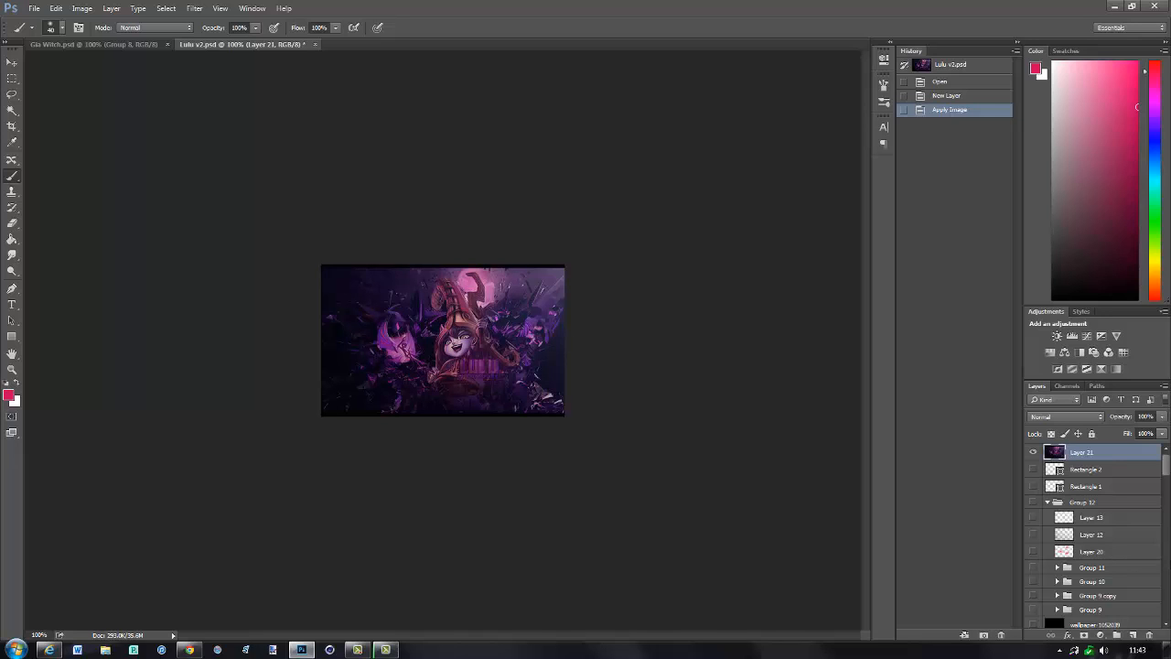
pyautogui.click(1036, 454)
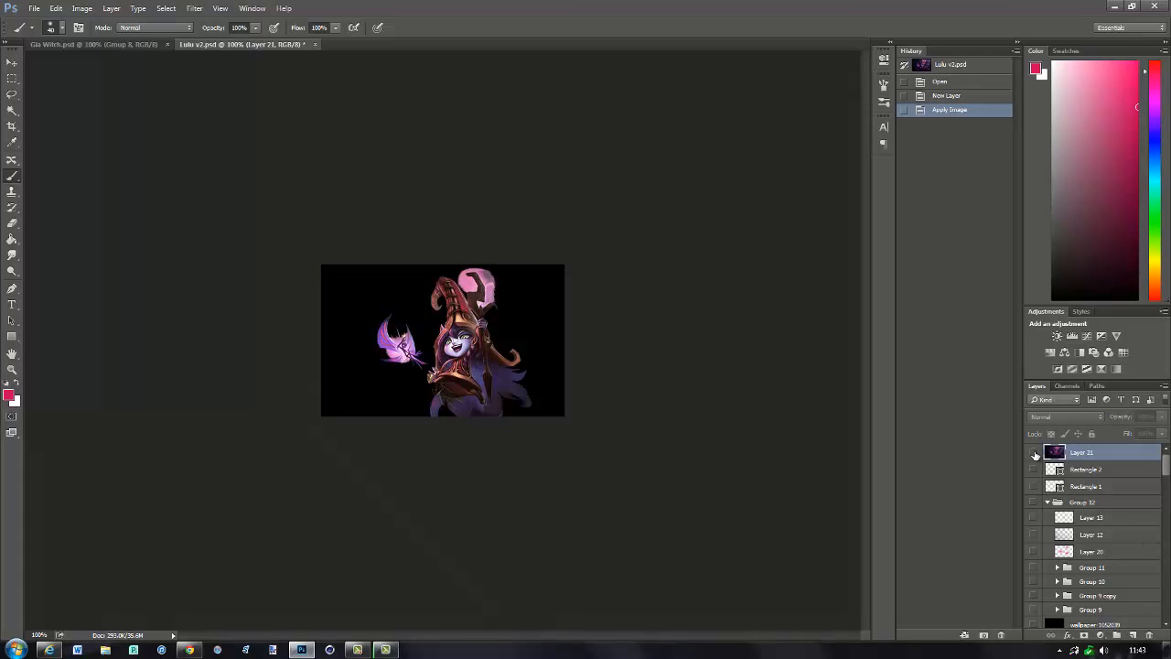
pyautogui.moveTo(1167, 471); pyautogui.dragTo(1167, 609)
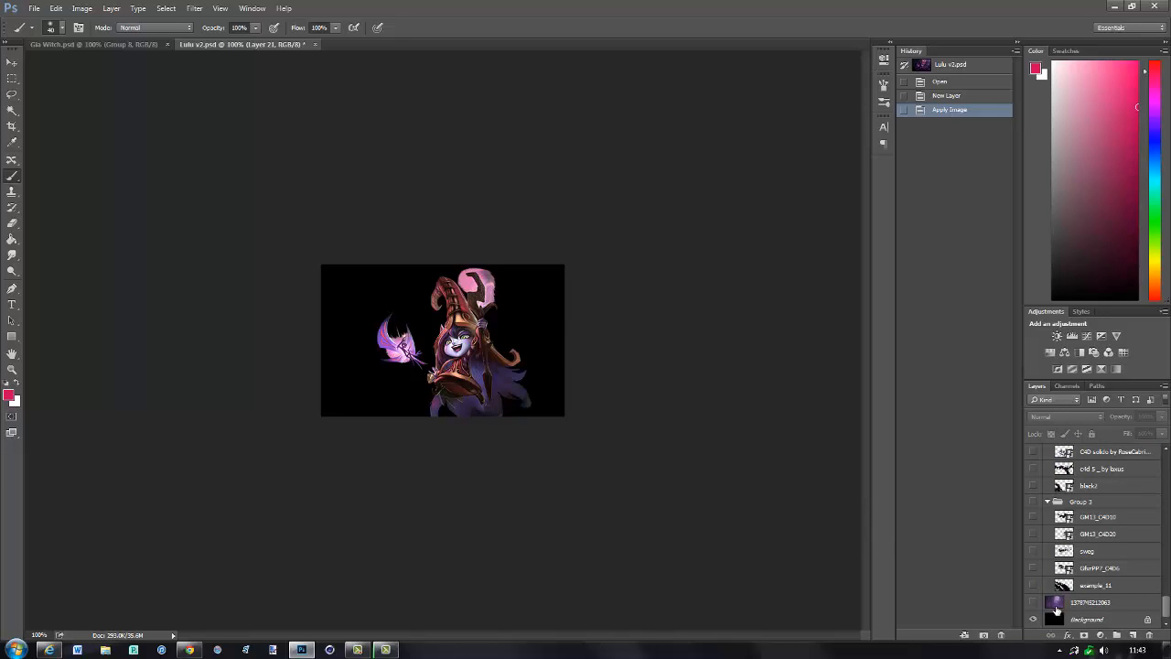
pyautogui.click(1034, 604)
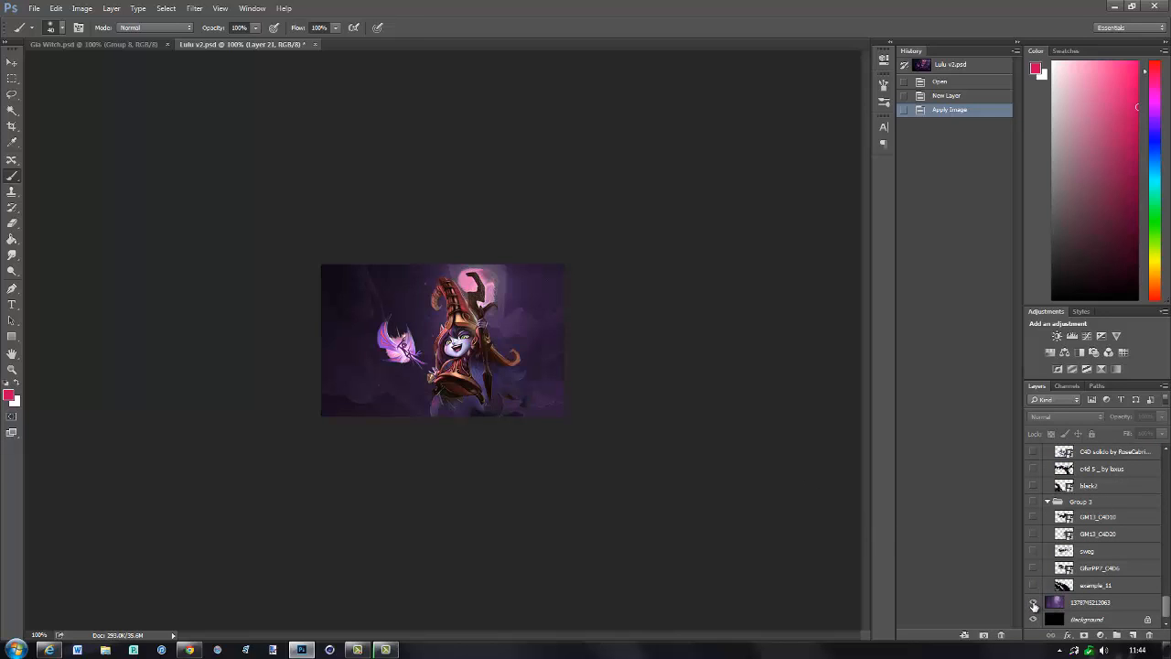
pyautogui.click(1034, 605)
# - Hide the lulu layer and show the purple night-sky layer directly above Background
pyautogui.scroll(5, 1059, 568)
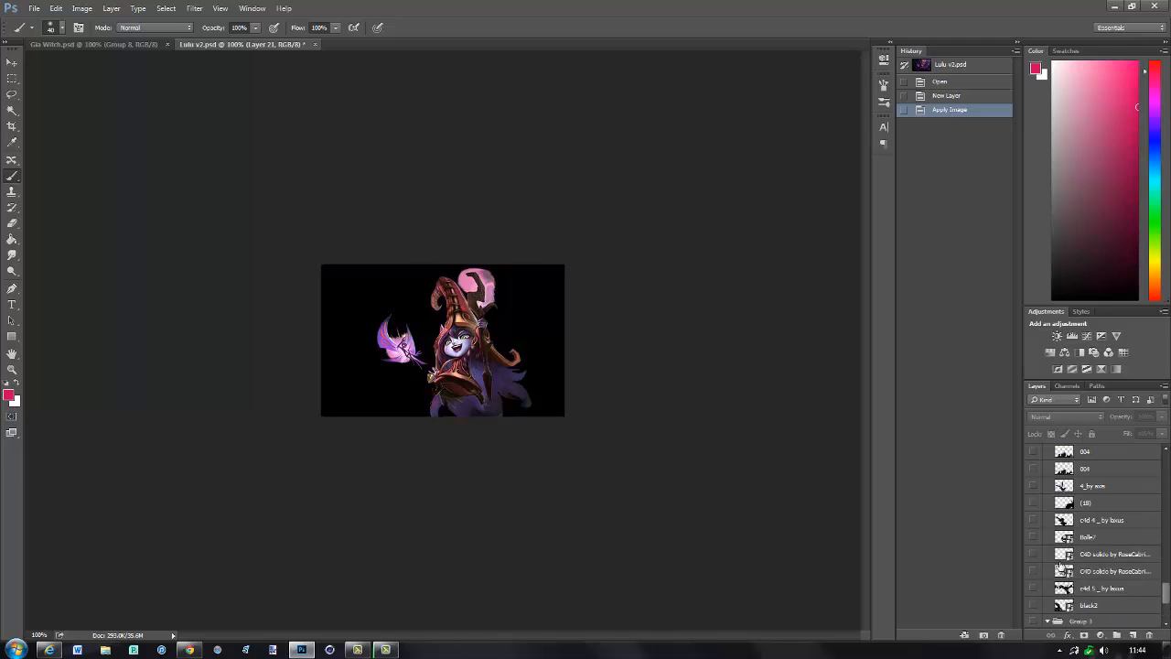
pyautogui.scroll(3, 1052, 549)
pyautogui.click(1035, 479)
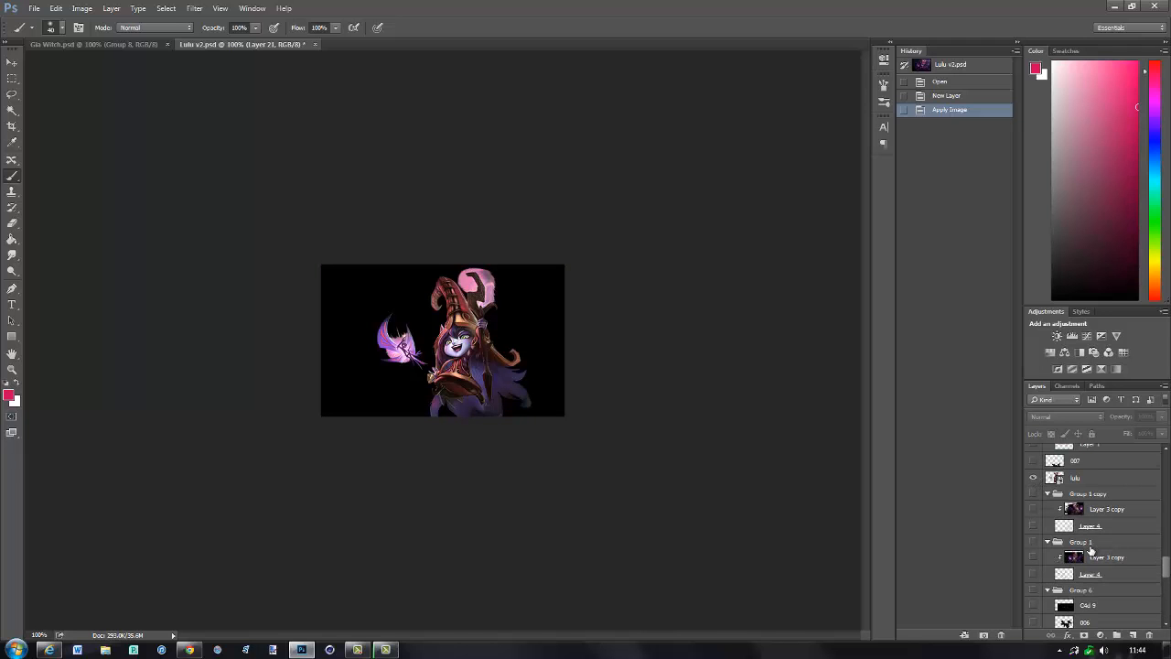
pyautogui.scroll(-3, 1091, 565)
pyautogui.scroll(-5, 1091, 570)
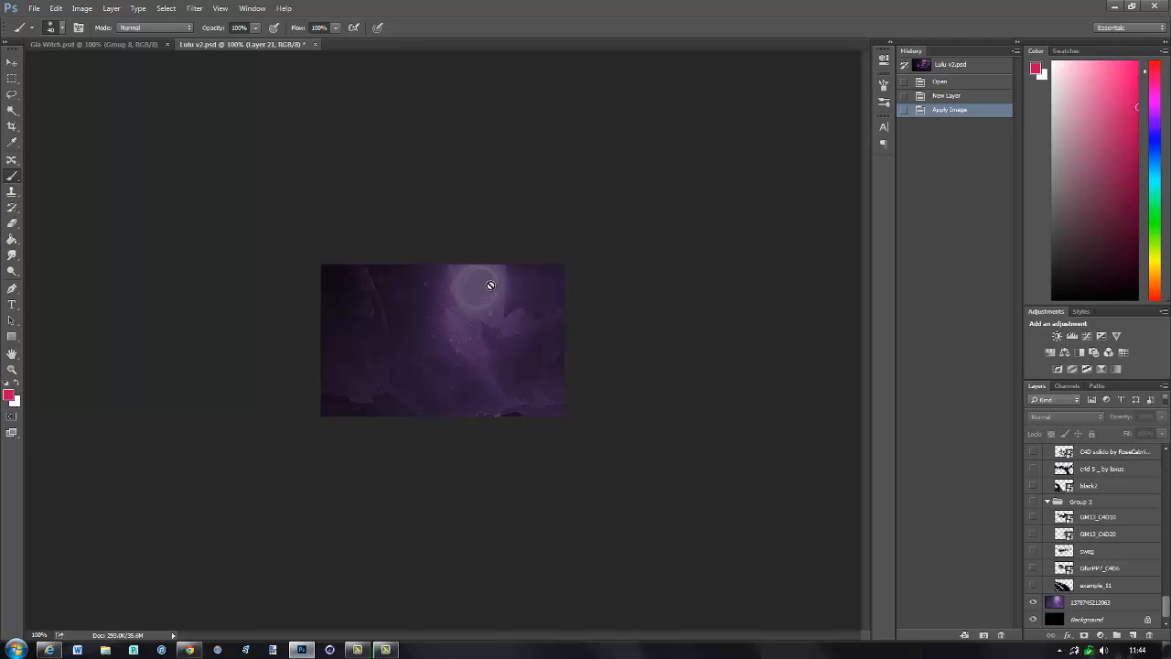
# - Show the lulu layer again over the night-sky background
pyautogui.scroll(6, 1111, 554)
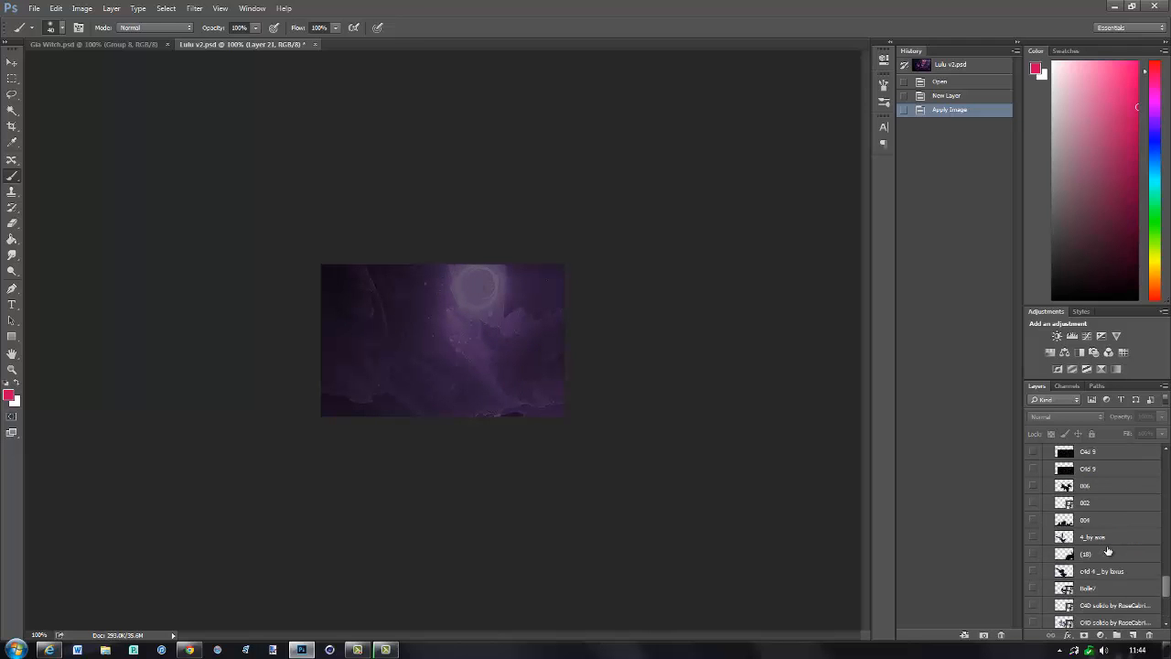
pyautogui.scroll(5, 1078, 521)
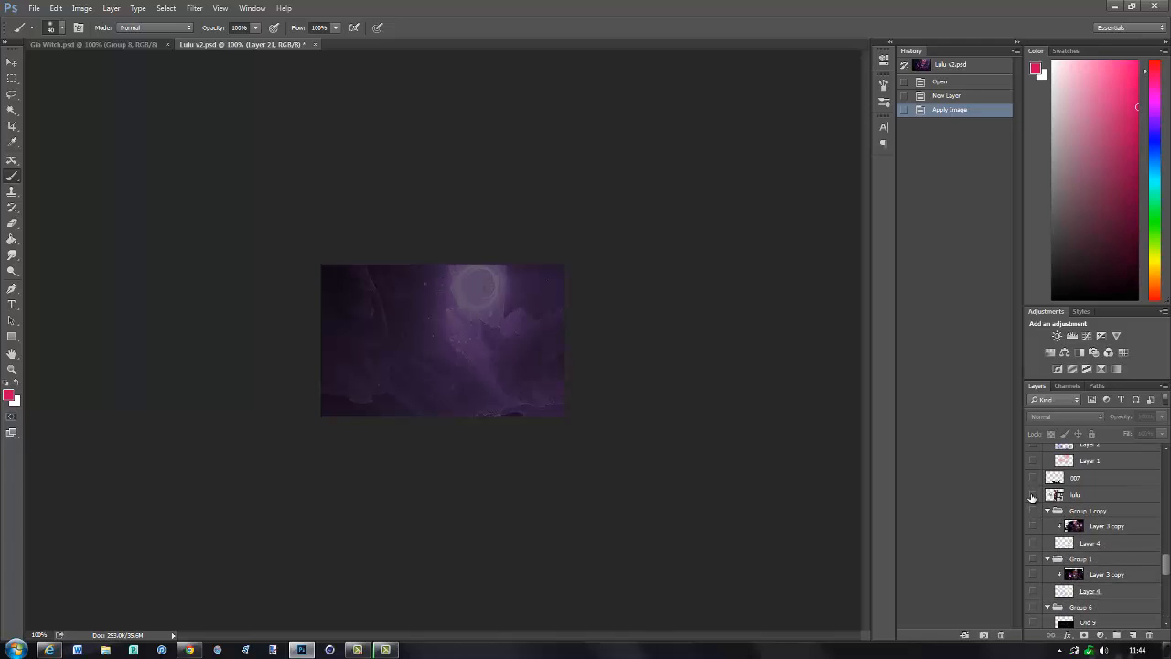
pyautogui.click(1032, 495)
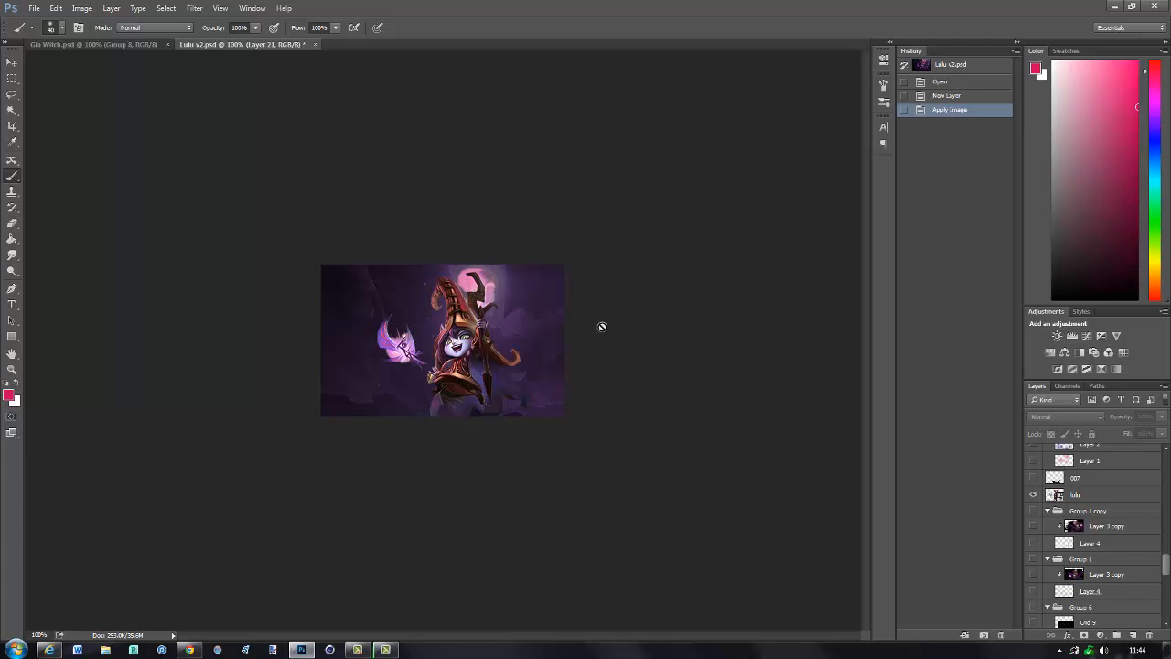
# - Show all five C4D layers in Group 3, from example_11 up to GM13_C4D10, and collapse the group
pyautogui.scroll(-10, 1096, 535)
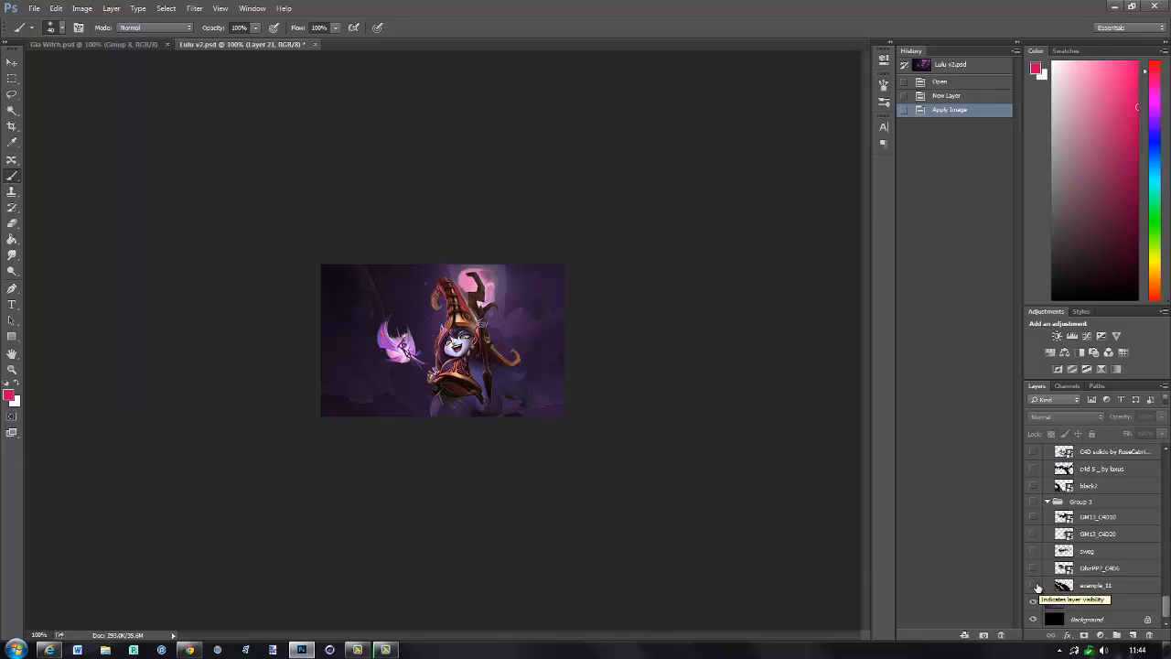
pyautogui.click(1035, 585)
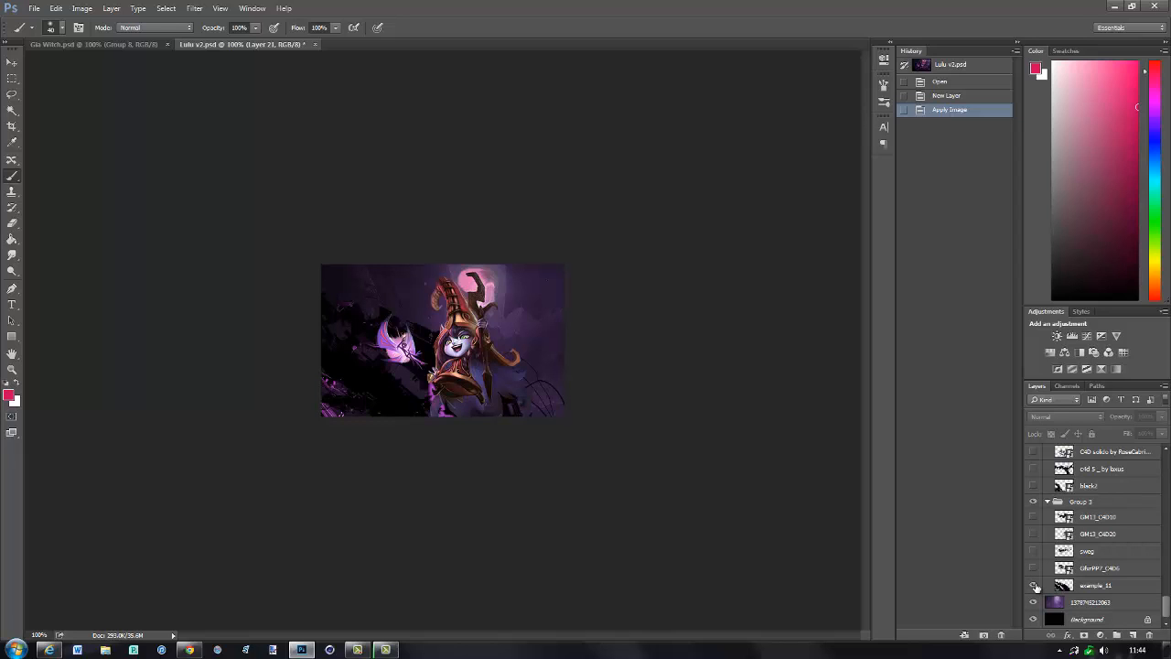
pyautogui.click(1035, 586)
pyautogui.click(1034, 586)
pyautogui.click(1035, 568)
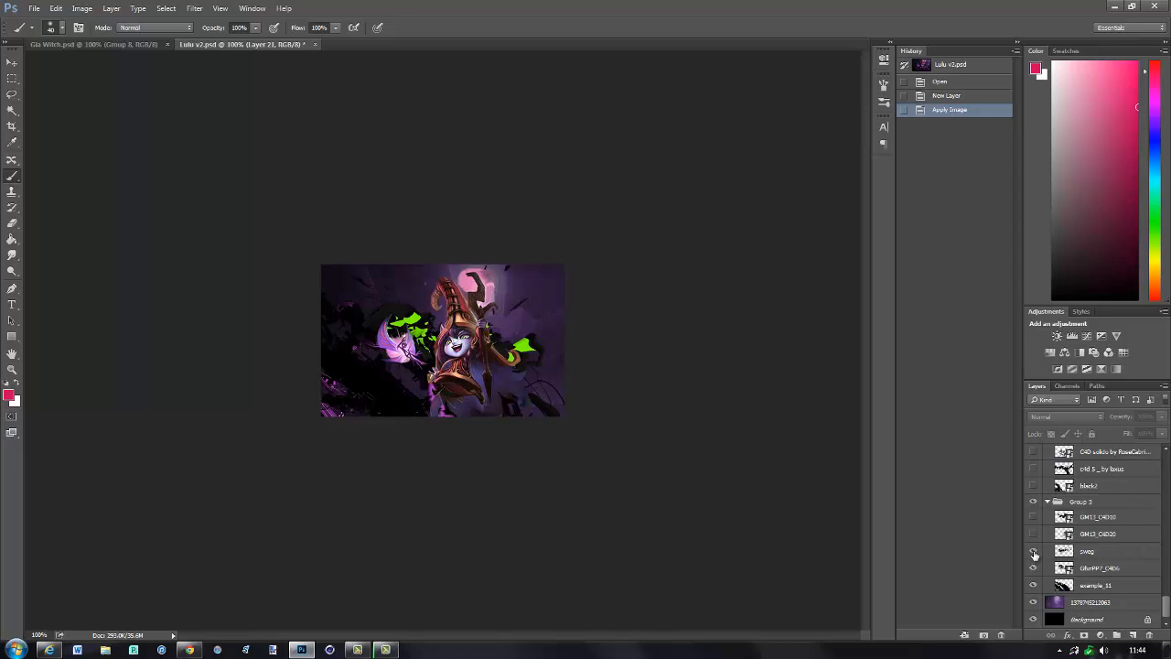
pyautogui.click(1035, 553)
pyautogui.click(1035, 535)
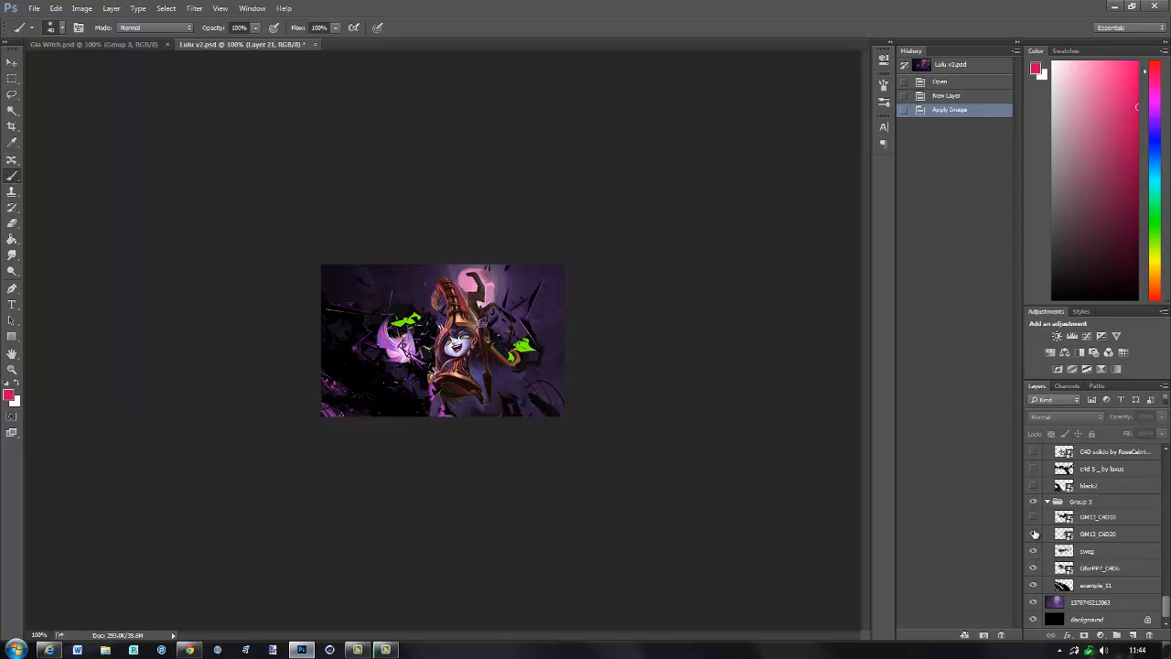
pyautogui.click(1035, 518)
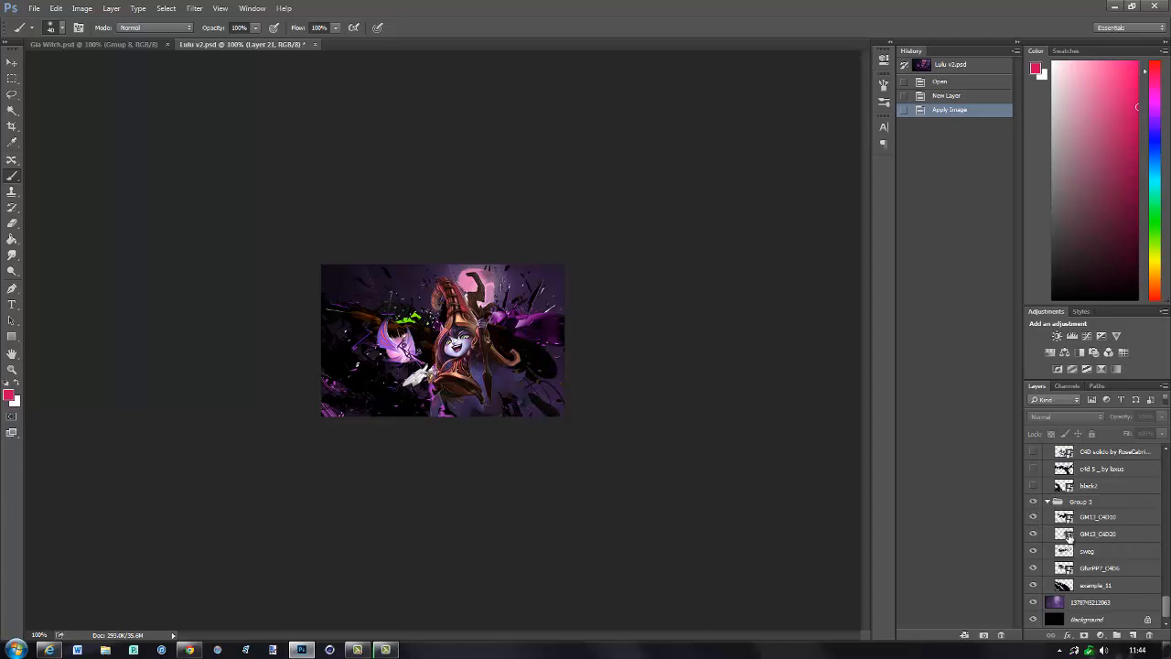
pyautogui.click(1048, 502)
# - Show the black2 and c4d 5 layers, and keep the current Windows color scheme without showing the message again
pyautogui.scroll(1, 1081, 561)
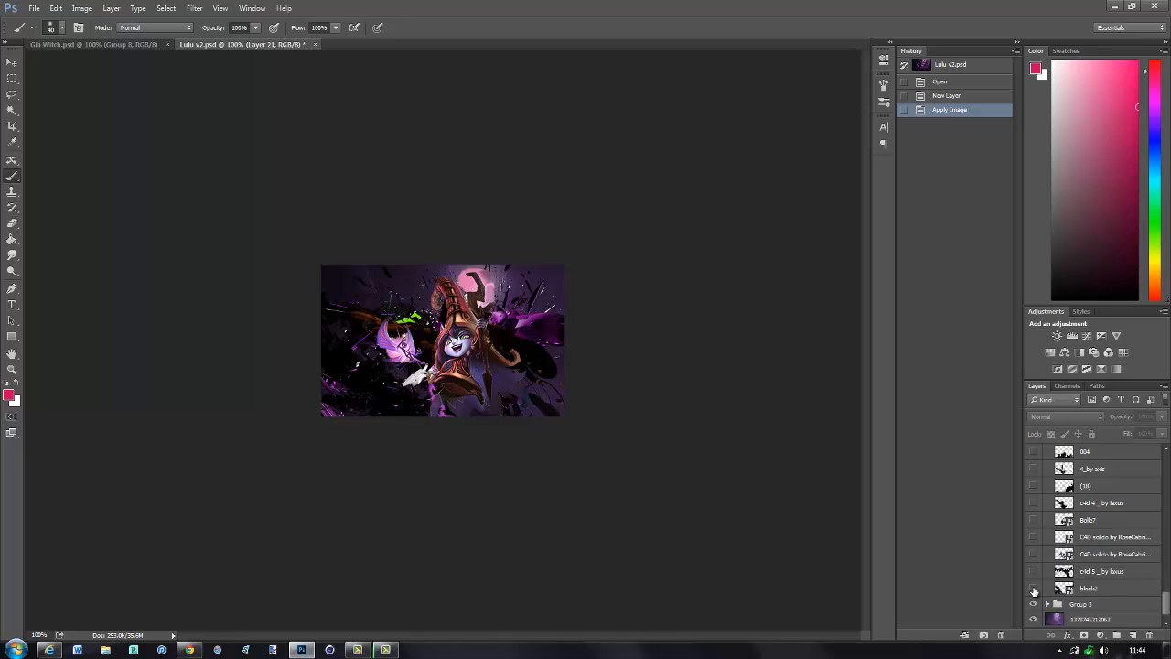
pyautogui.click(1034, 588)
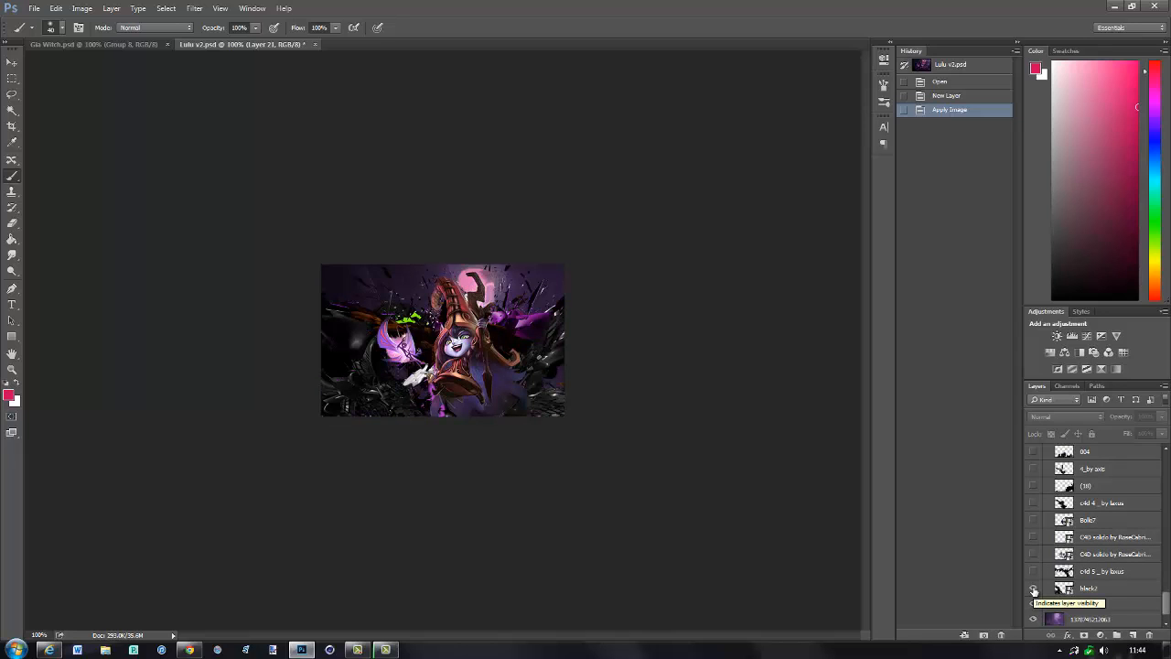
pyautogui.click(1034, 590)
pyautogui.click(1034, 590)
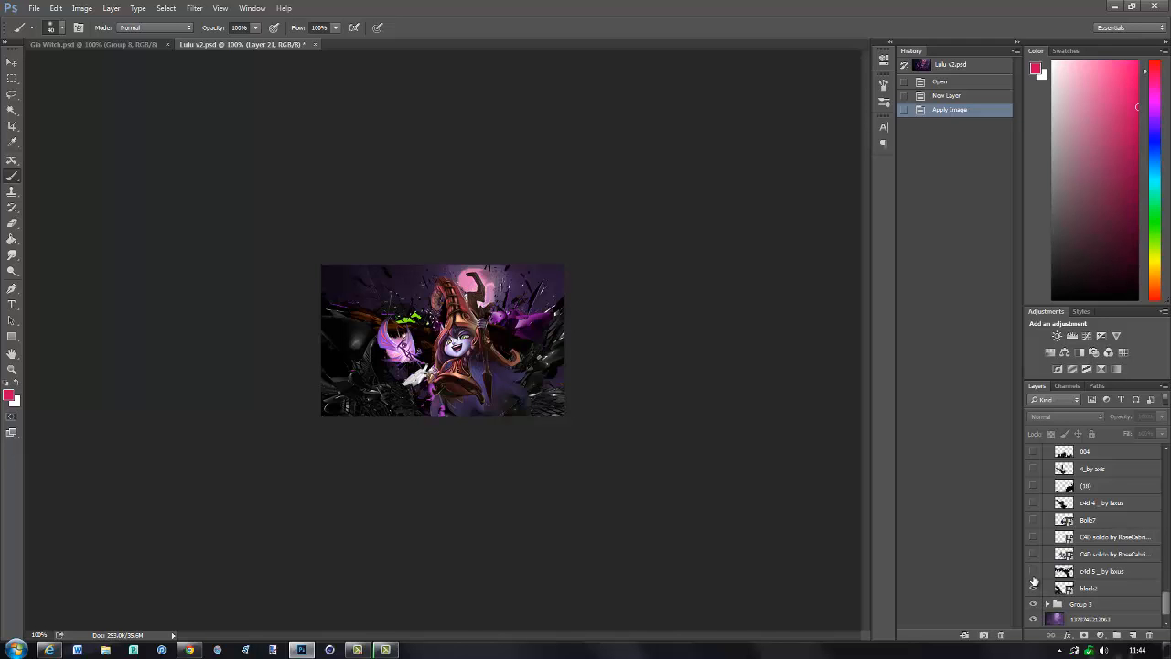
pyautogui.click(1034, 572)
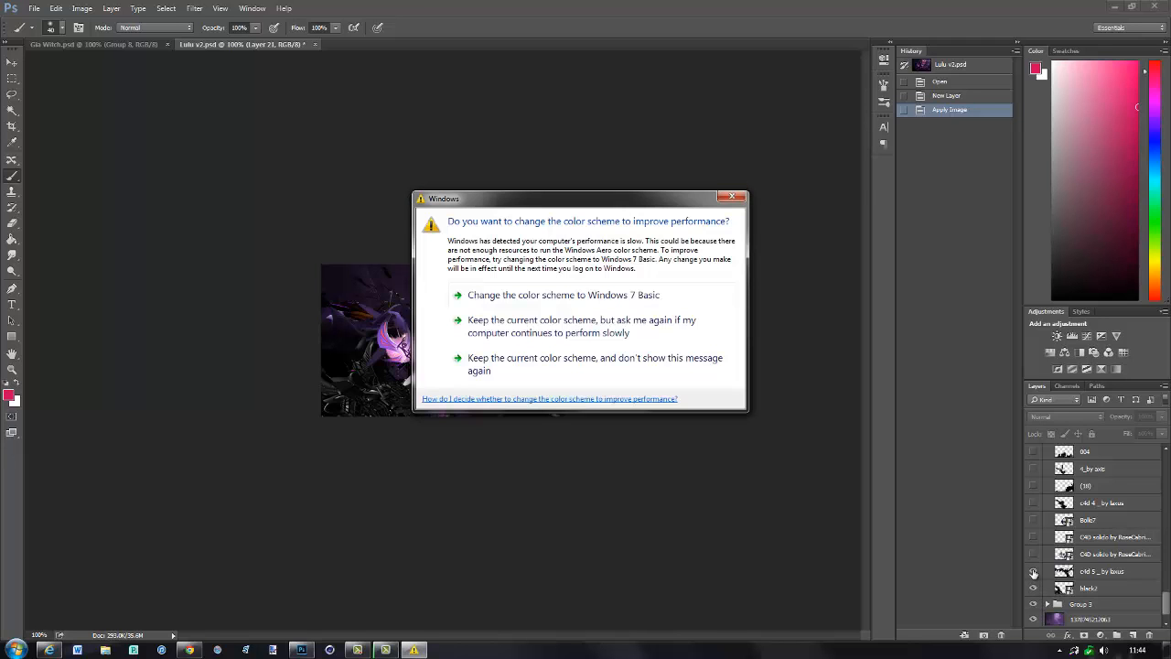
pyautogui.click(712, 363)
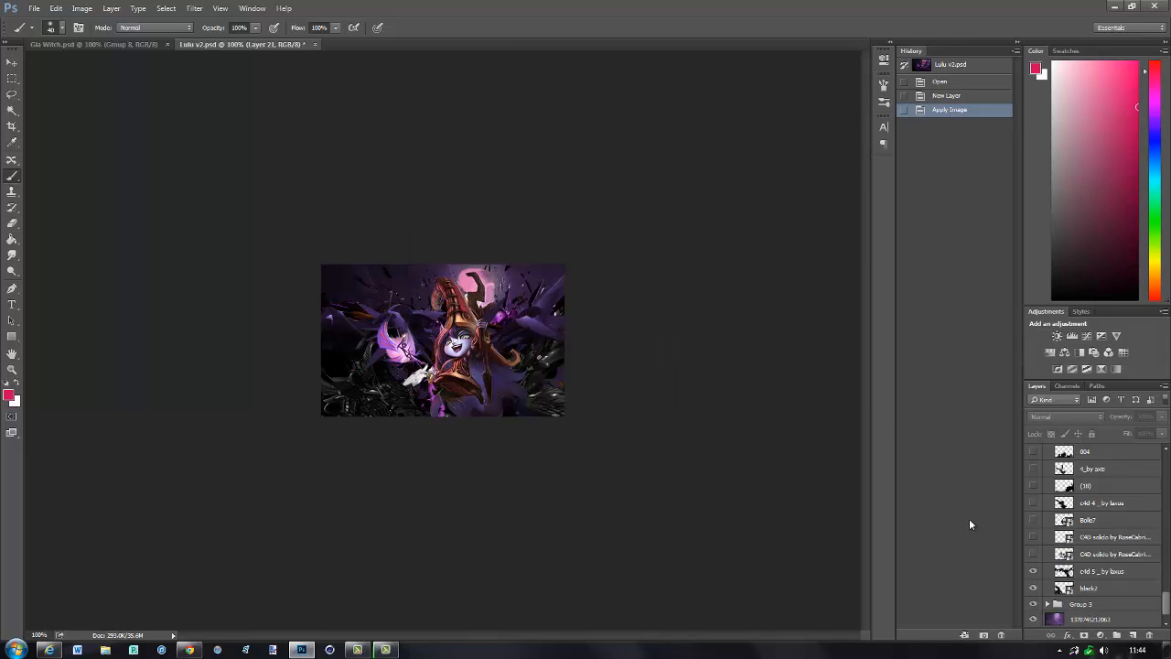
# - Show the two C4D solido layers, Bolls7, c4d 4, (18) and 4_by axis in the same group
pyautogui.click(1033, 554)
pyautogui.click(1034, 554)
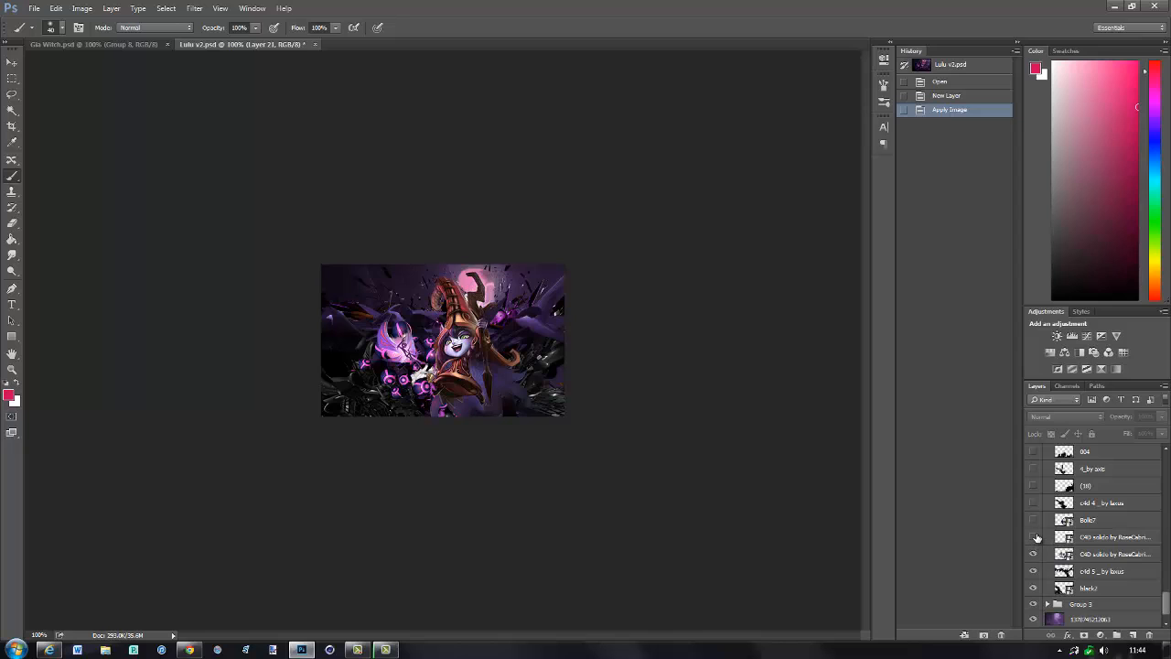
pyautogui.click(1034, 538)
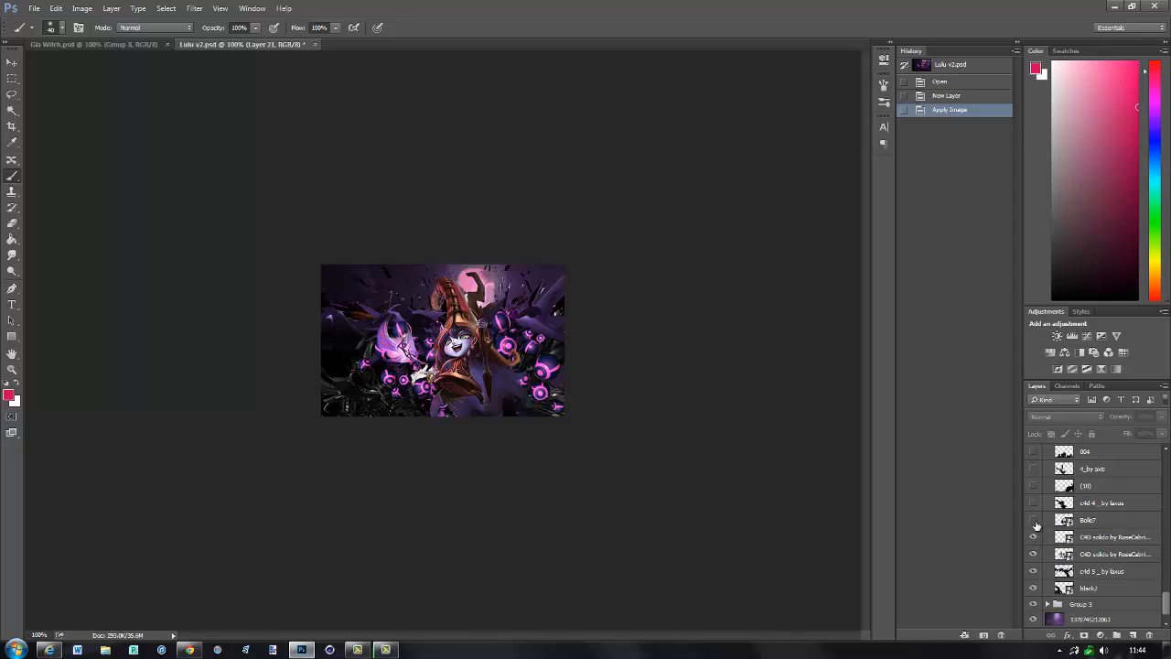
pyautogui.click(1034, 521)
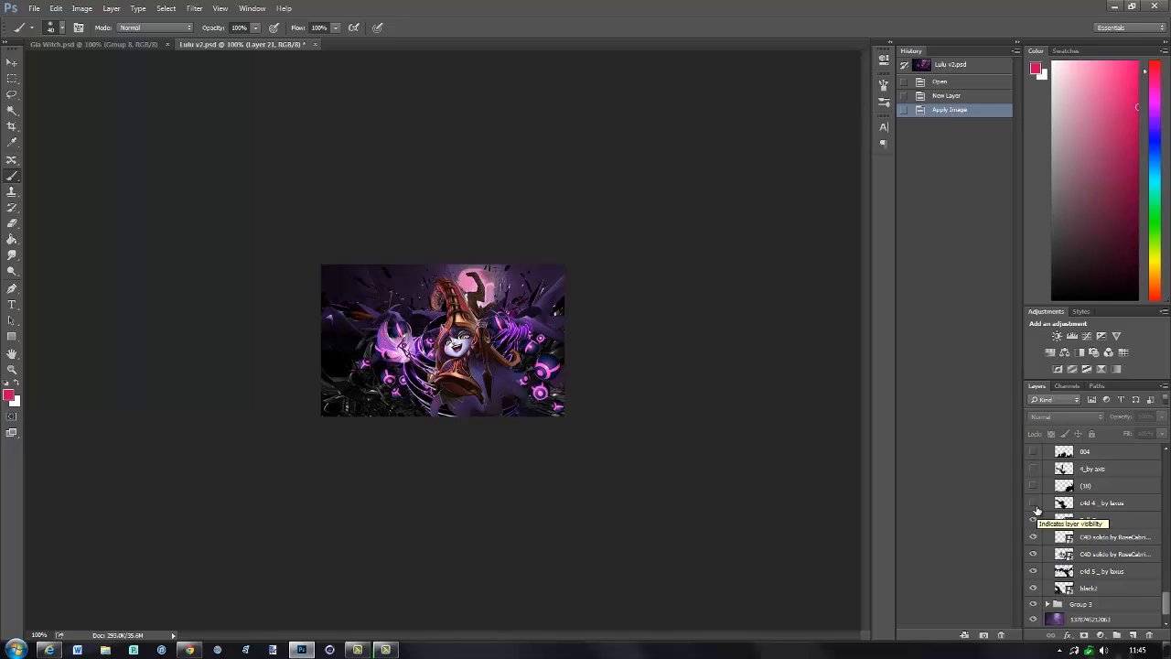
pyautogui.click(1034, 503)
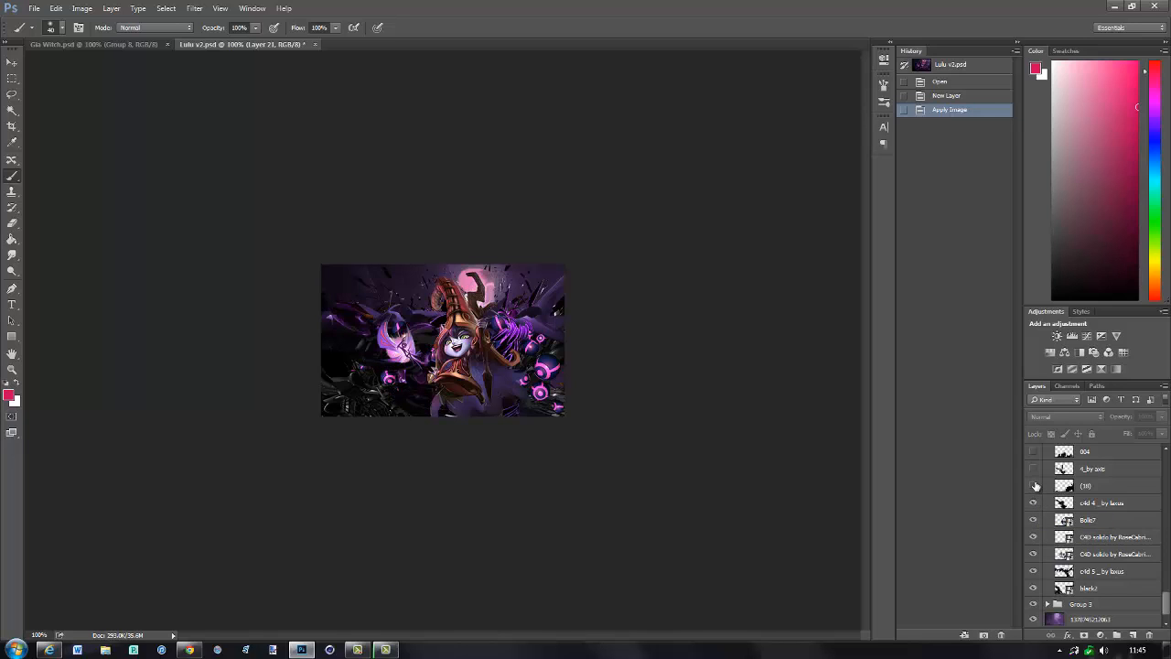
pyautogui.click(1034, 468)
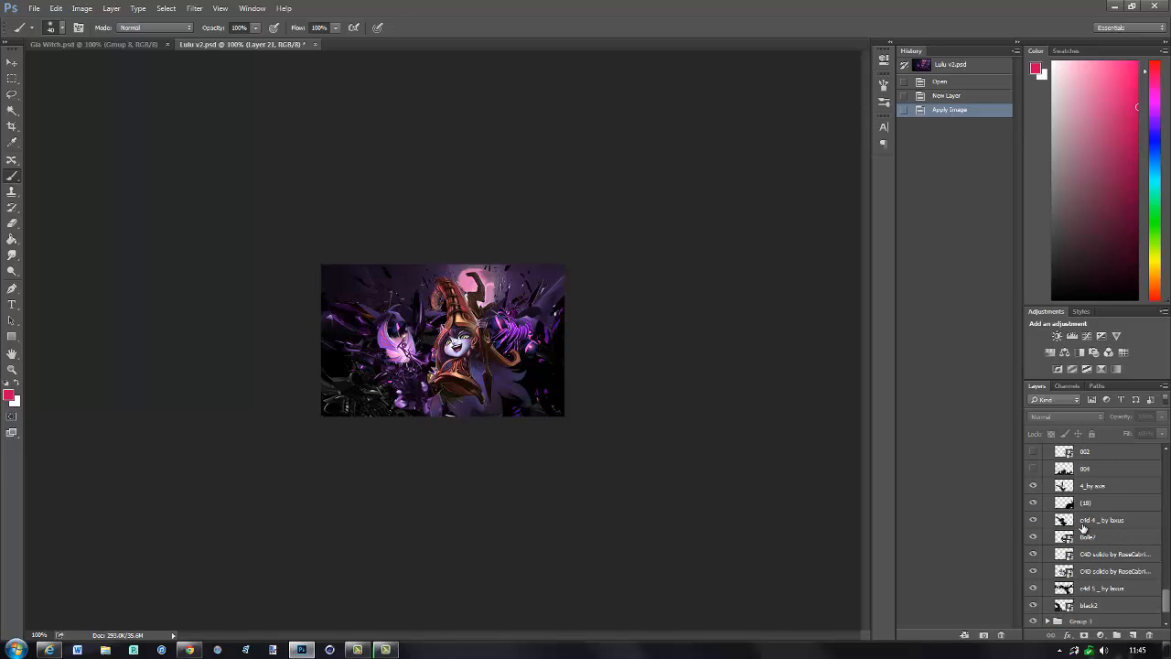
# - Show the remaining Group 6 layers 004, 002, 006 and C4d 9, and collapse the group
pyautogui.scroll(3, 1084, 529)
pyautogui.scroll(1, 1085, 529)
pyautogui.click(1034, 553)
pyautogui.click(1034, 536)
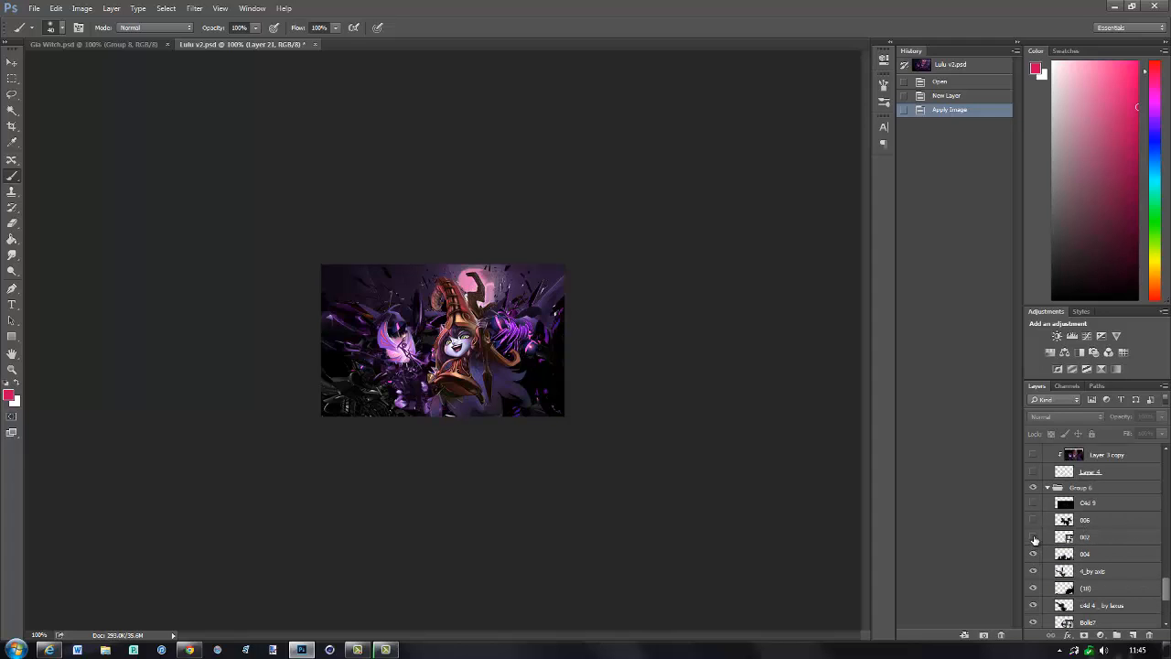
pyautogui.click(1034, 520)
pyautogui.click(1034, 503)
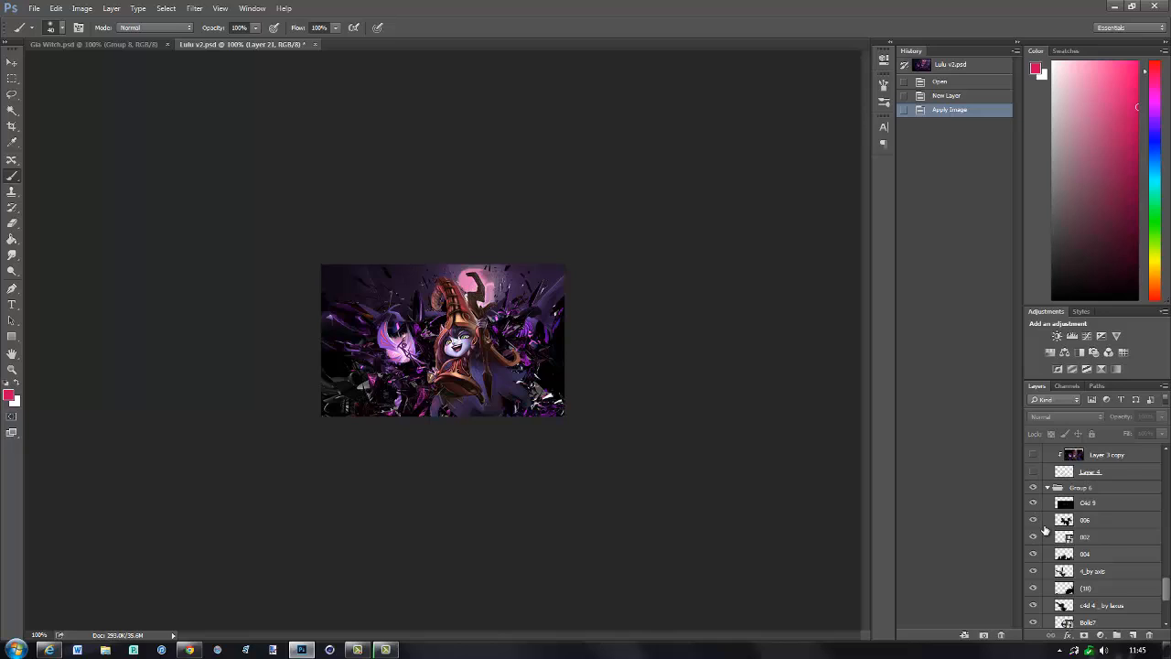
pyautogui.scroll(2, 1046, 530)
pyautogui.click(1049, 554)
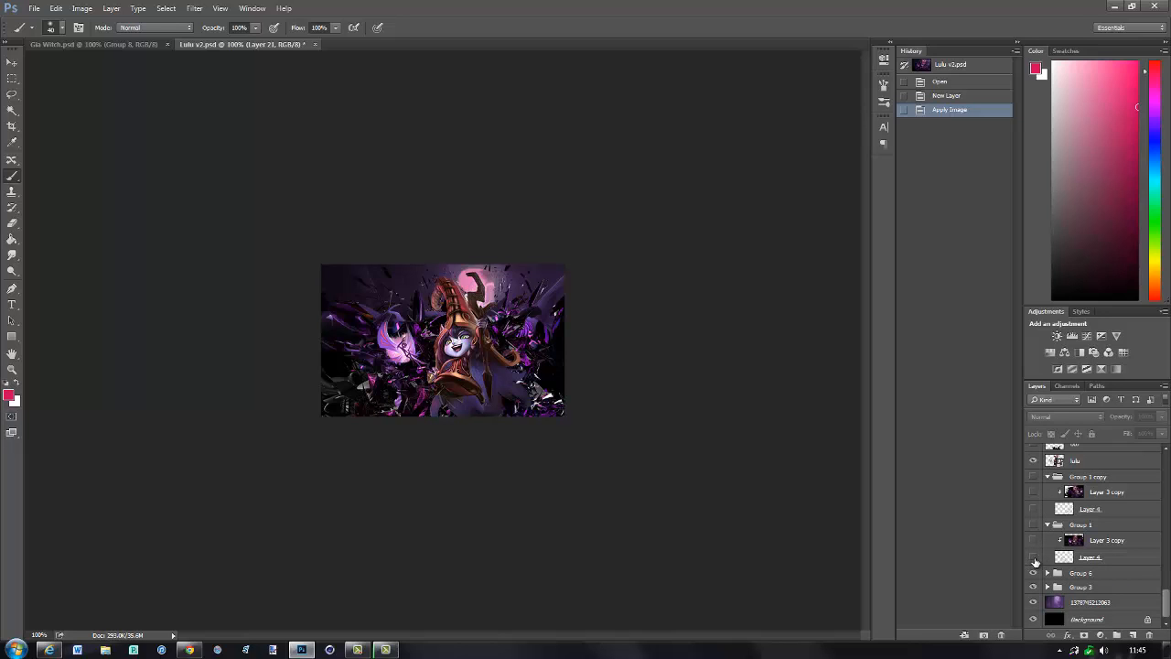
# - Show Layer 4 and Layer 3 copy in both Group 1 and Group 1 copy, and collapse the two groups
pyautogui.click(1033, 557)
pyautogui.click(1034, 540)
pyautogui.click(1041, 509)
pyautogui.click(1034, 508)
pyautogui.click(1034, 492)
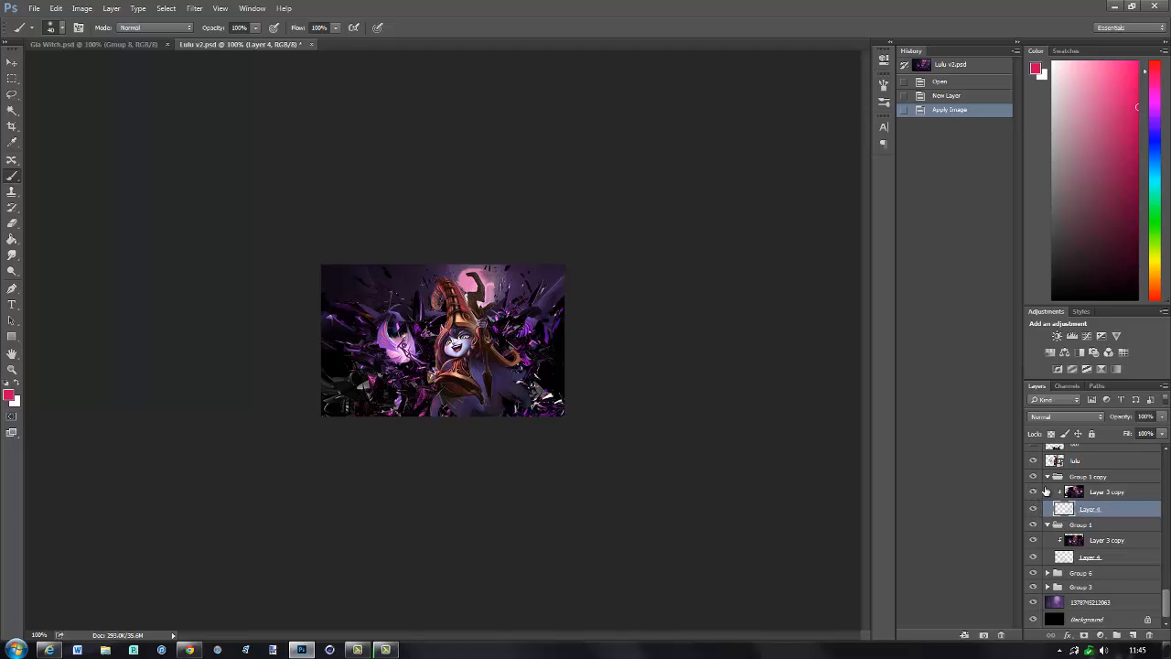
pyautogui.scroll(3, 1038, 494)
pyautogui.click(1035, 527)
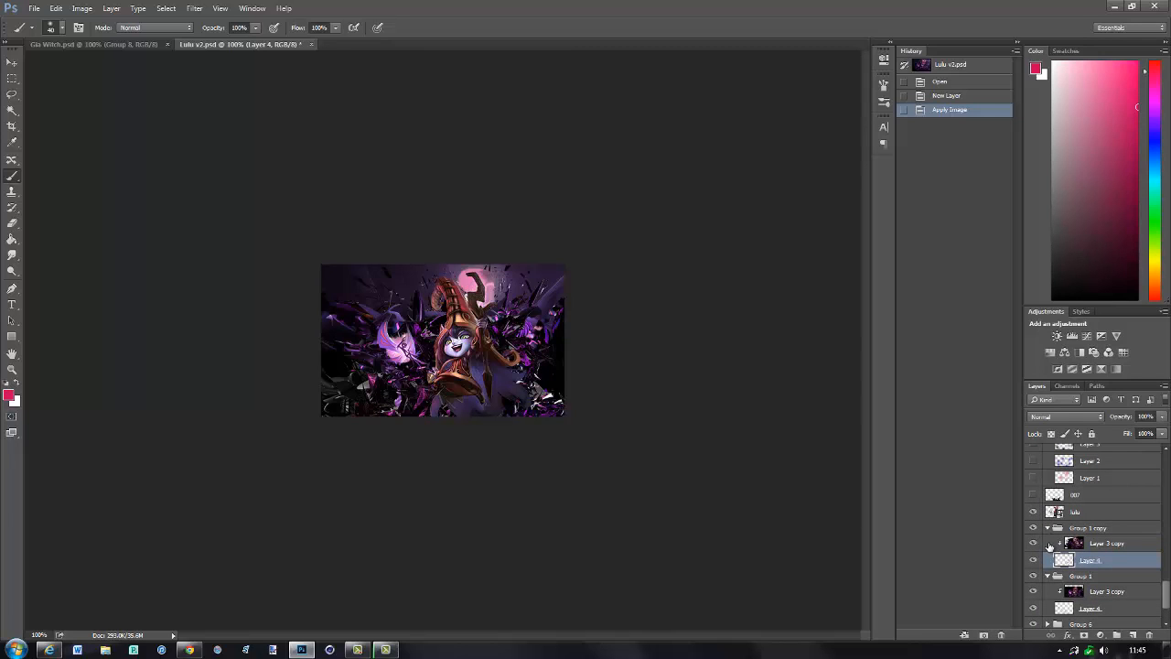
pyautogui.click(1049, 529)
pyautogui.click(1049, 541)
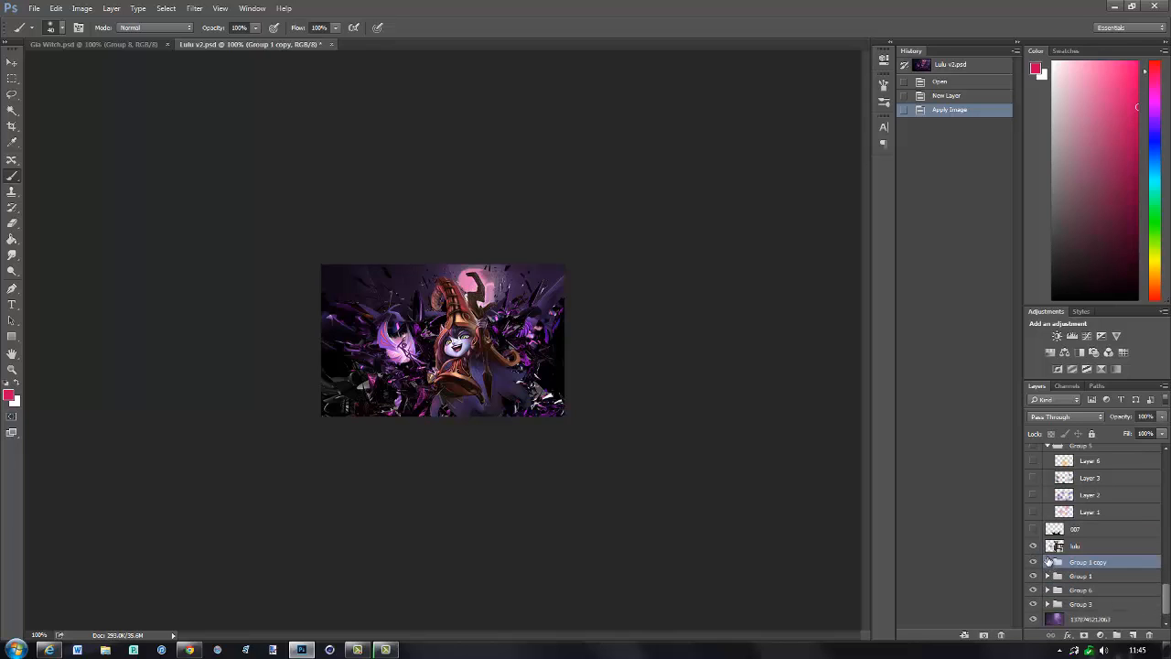
# - Show the 007 layer above lulu, toggling it off and on to compare its effect
pyautogui.scroll(1, 1032, 541)
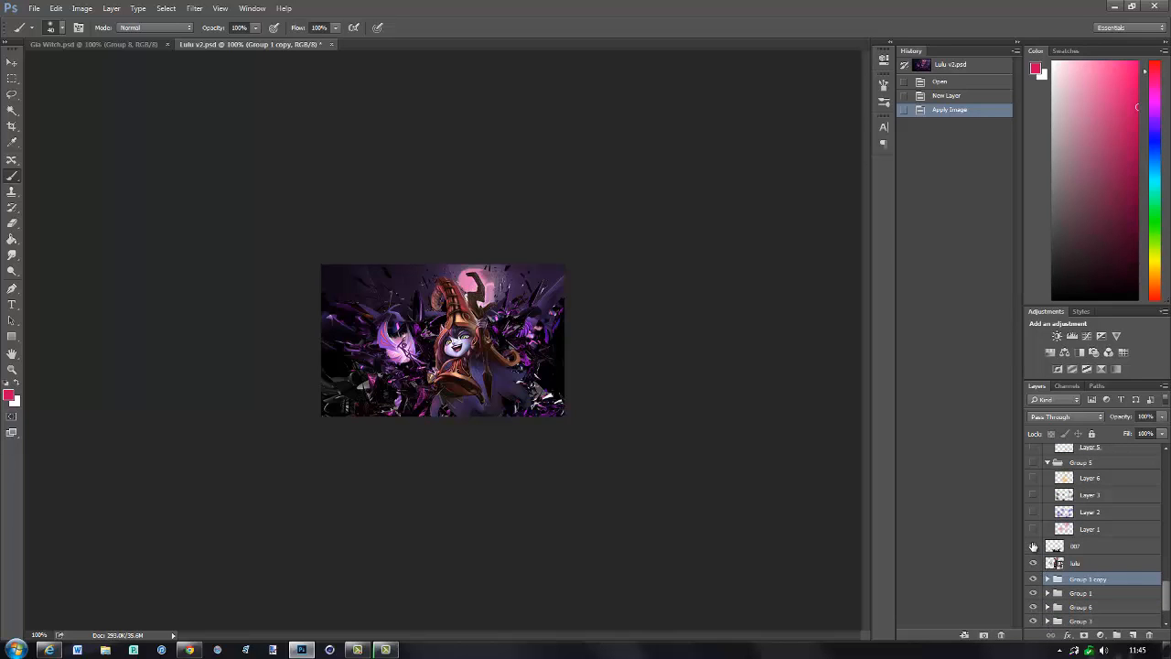
pyautogui.click(1033, 547)
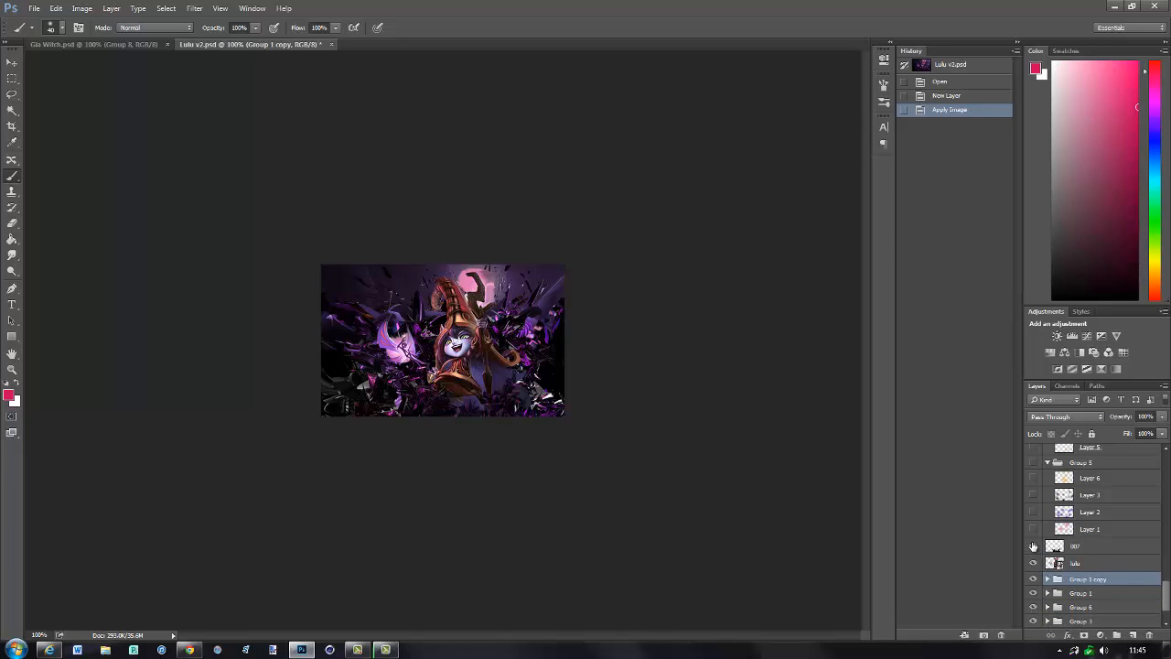
pyautogui.click(1033, 547)
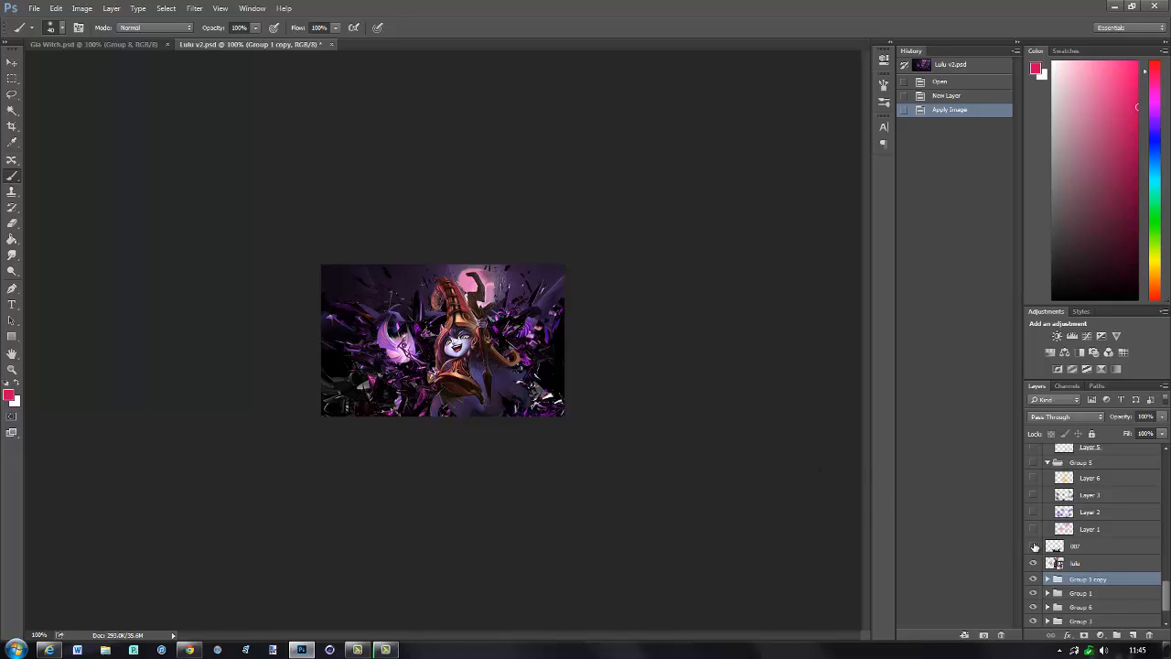
pyautogui.click(1033, 546)
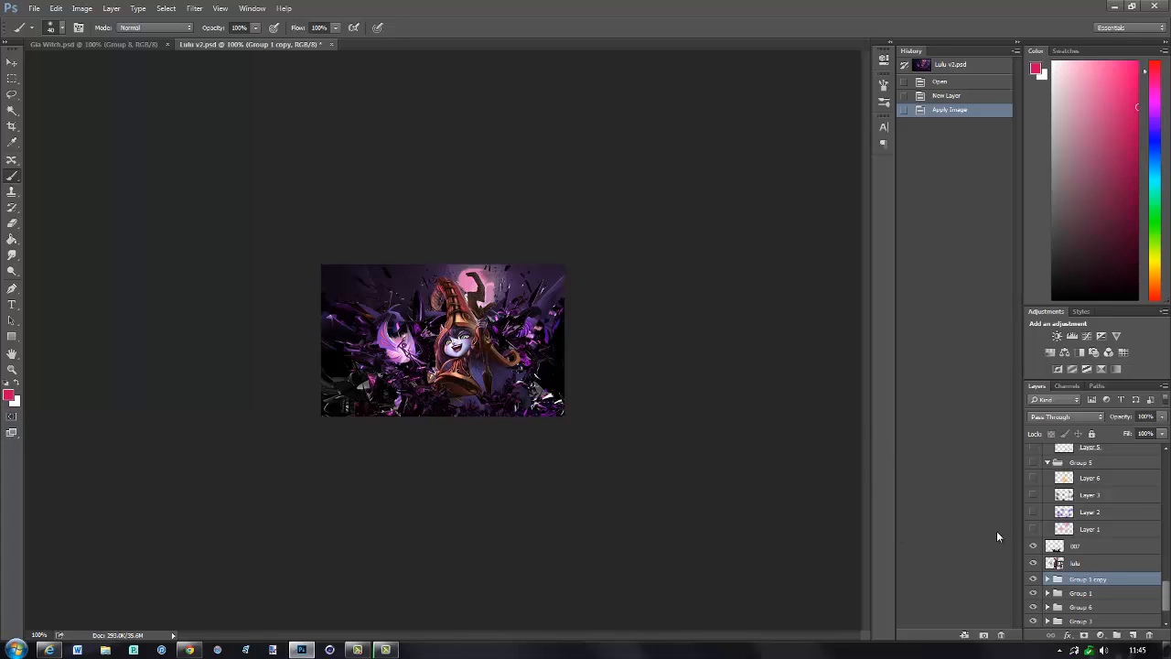
# - Show Layer 1, Layer 2, Layer 3 and Layer 6 in Group 5, and collapse the group
pyautogui.click(1033, 529)
pyautogui.moveTo(1037, 531); pyautogui.dragTo(1035, 483)
pyautogui.scroll(1, 1048, 517)
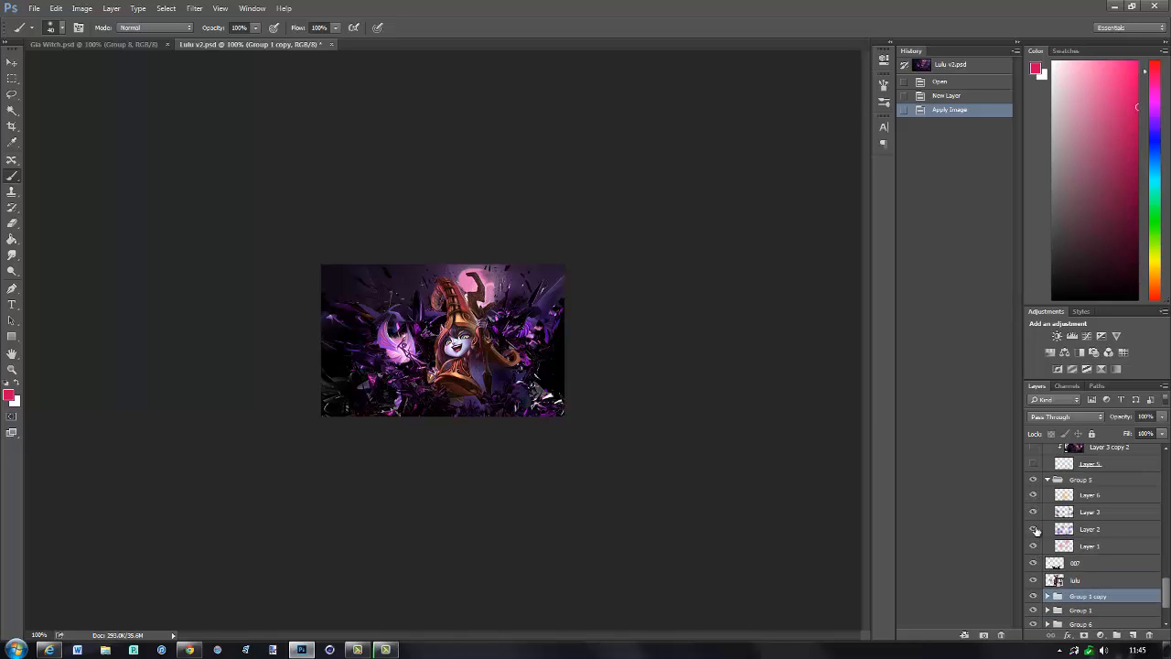
pyautogui.click(1034, 481)
pyautogui.scroll(2, 1079, 521)
pyautogui.click(1048, 548)
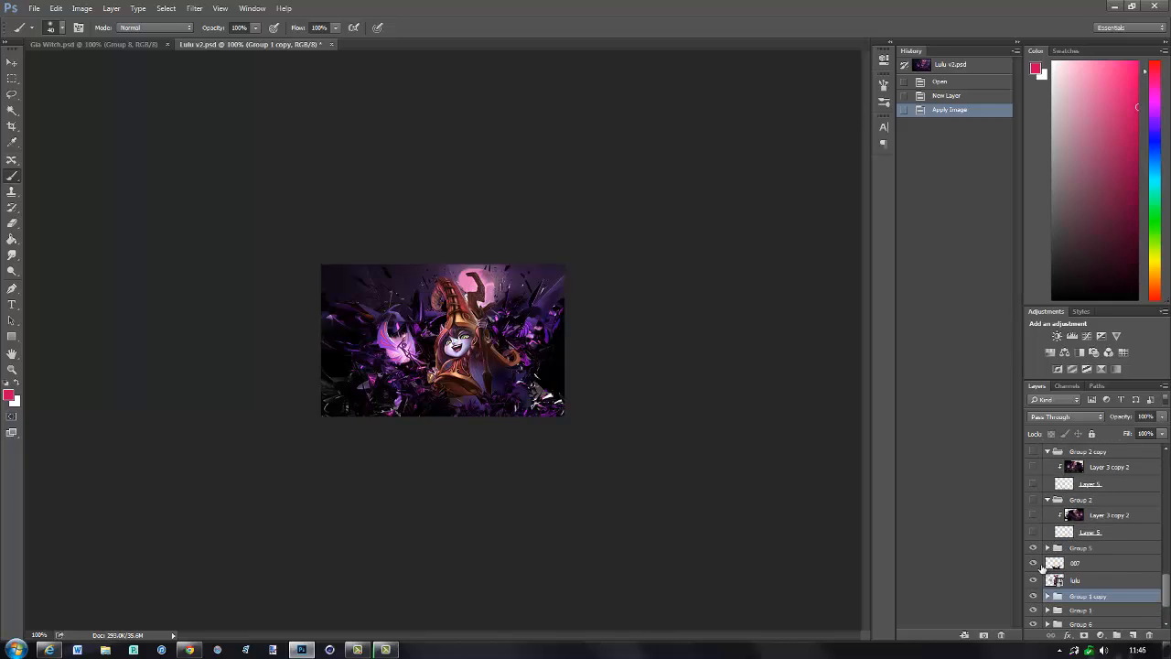
# - Show Layer 5 and Layer 3 copy 2 in both Group 2 and Group 2 copy, and collapse Group 2 copy
pyautogui.click(1034, 532)
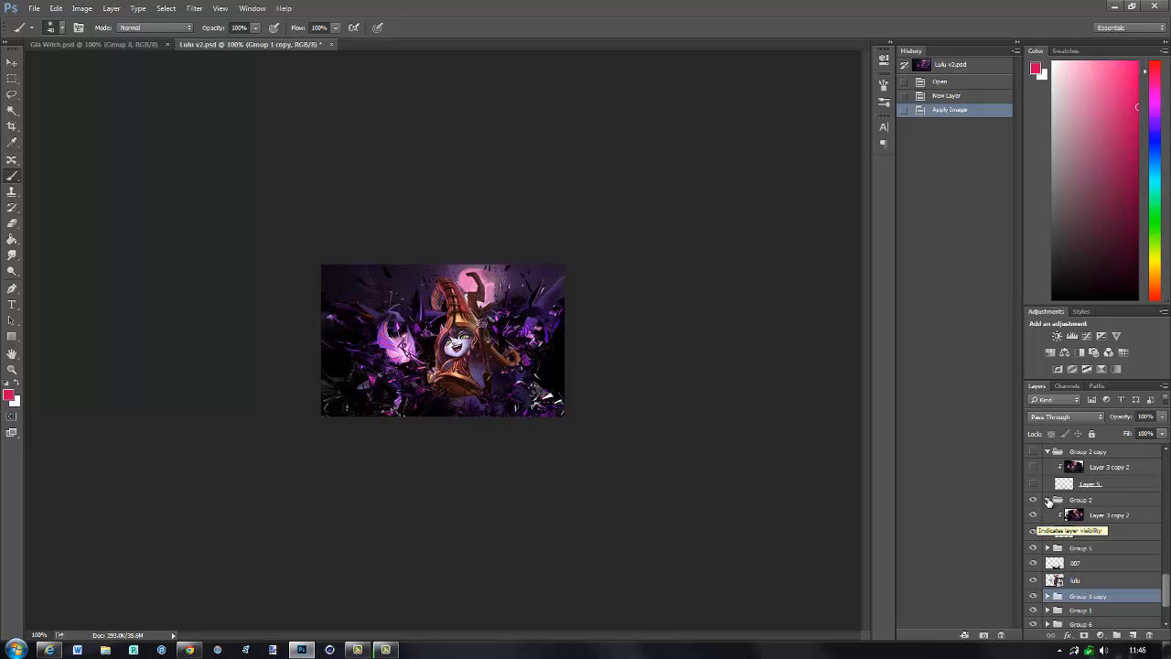
pyautogui.click(1034, 453)
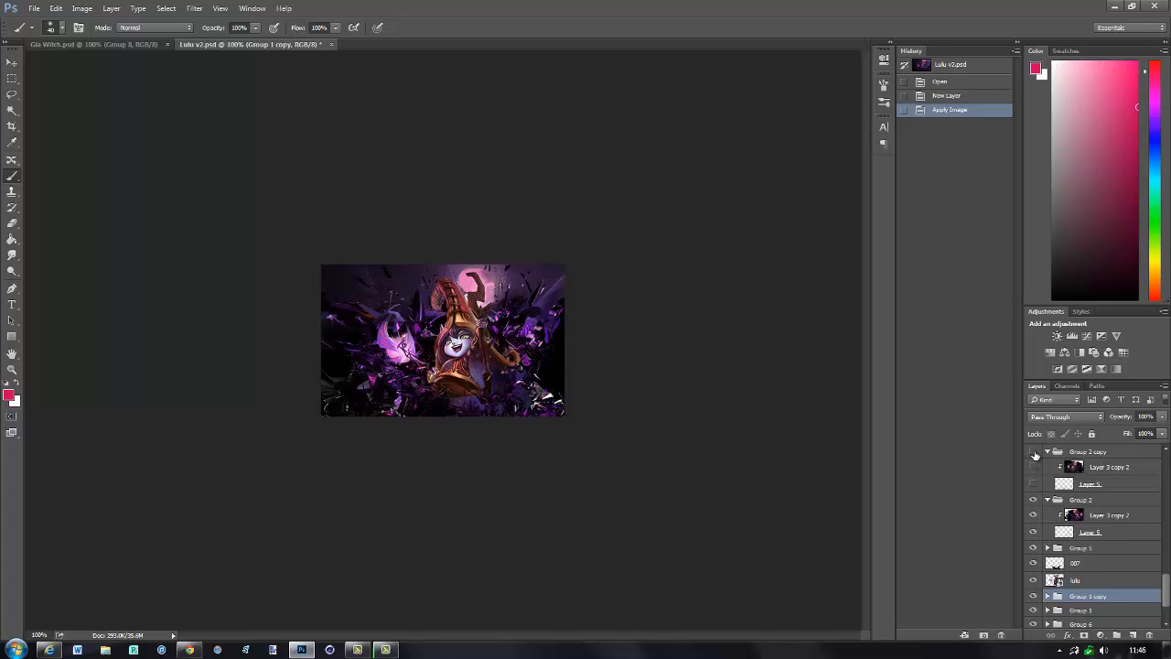
pyautogui.click(1034, 484)
pyautogui.scroll(3, 1069, 517)
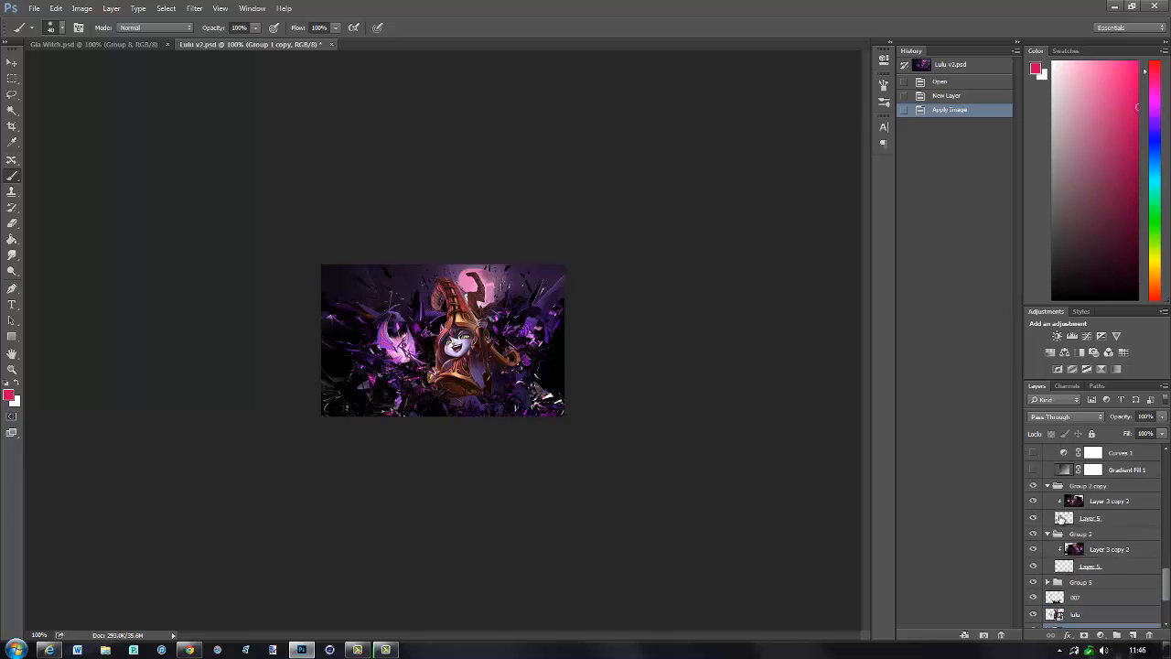
pyautogui.scroll(5, 1043, 563)
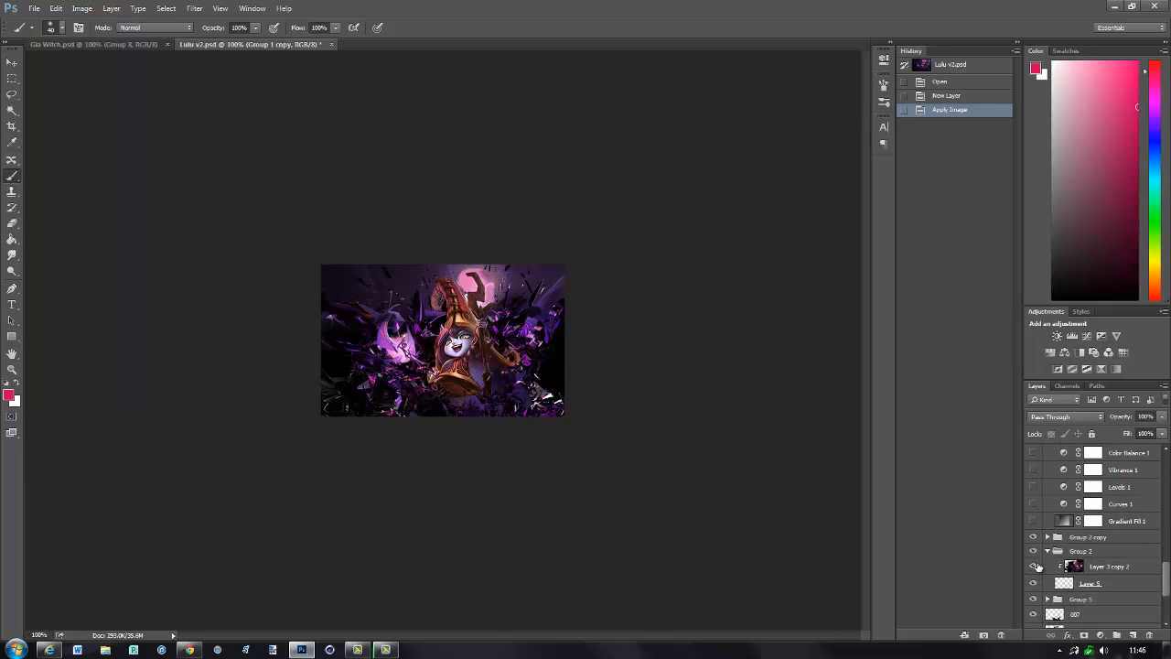
# - Show the Gradient Fill 1 layer and inspect its gradient settings, closing them without changes
pyautogui.scroll(-5, 1083, 554)
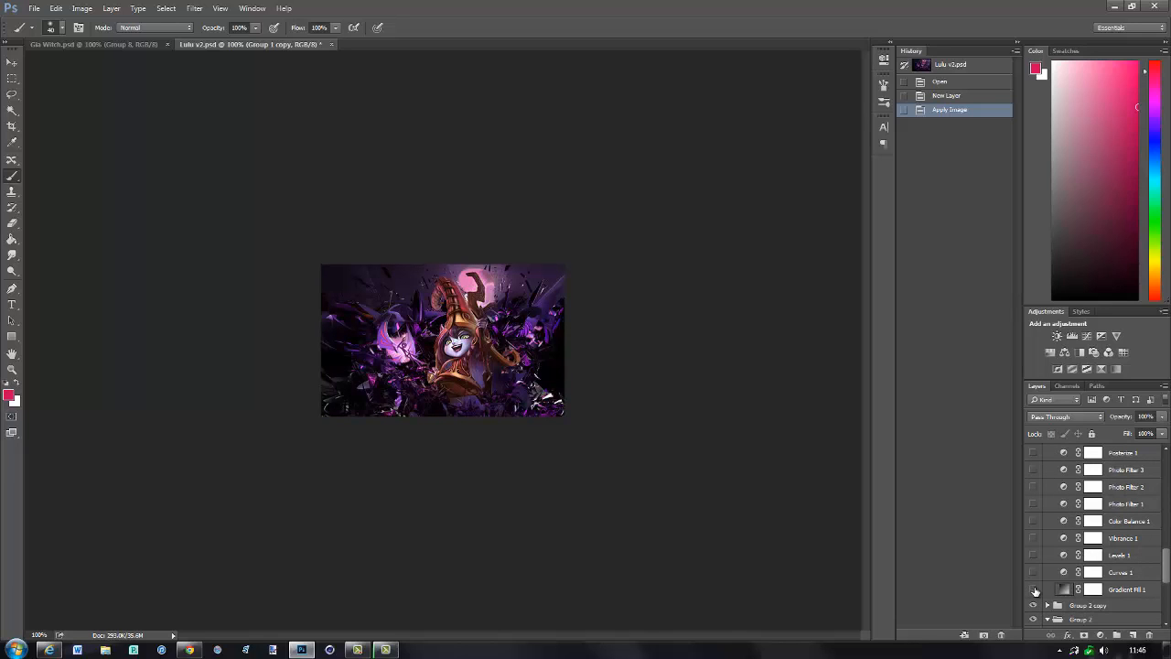
pyautogui.click(1034, 591)
pyautogui.doubleClick(1061, 590)
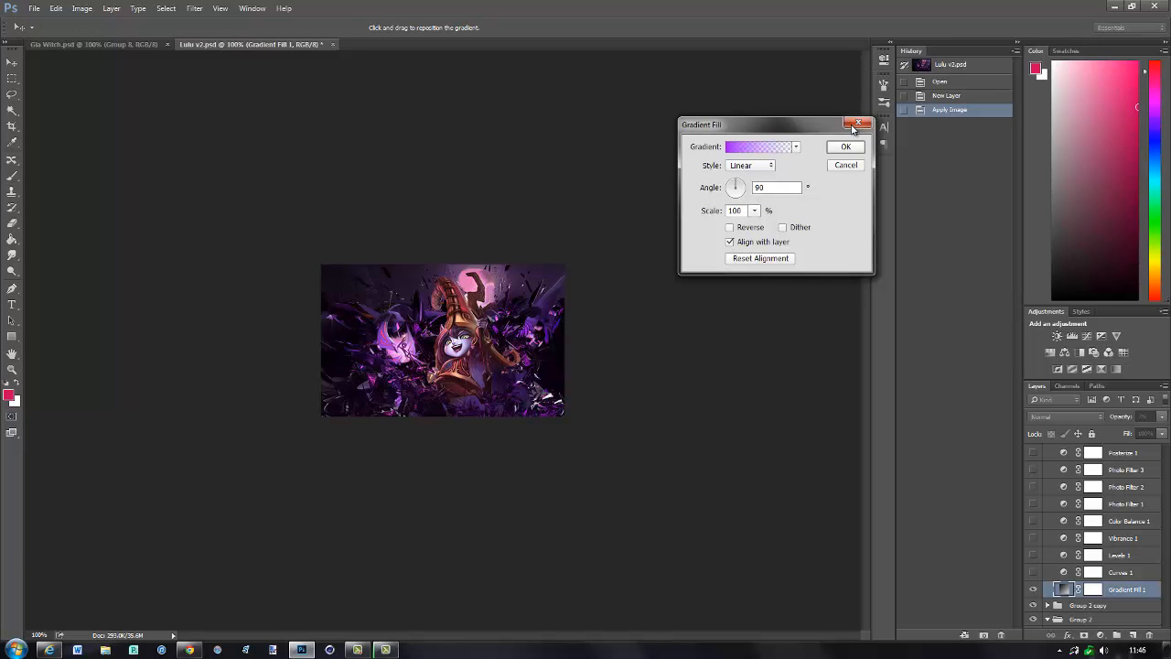
pyautogui.click(857, 123)
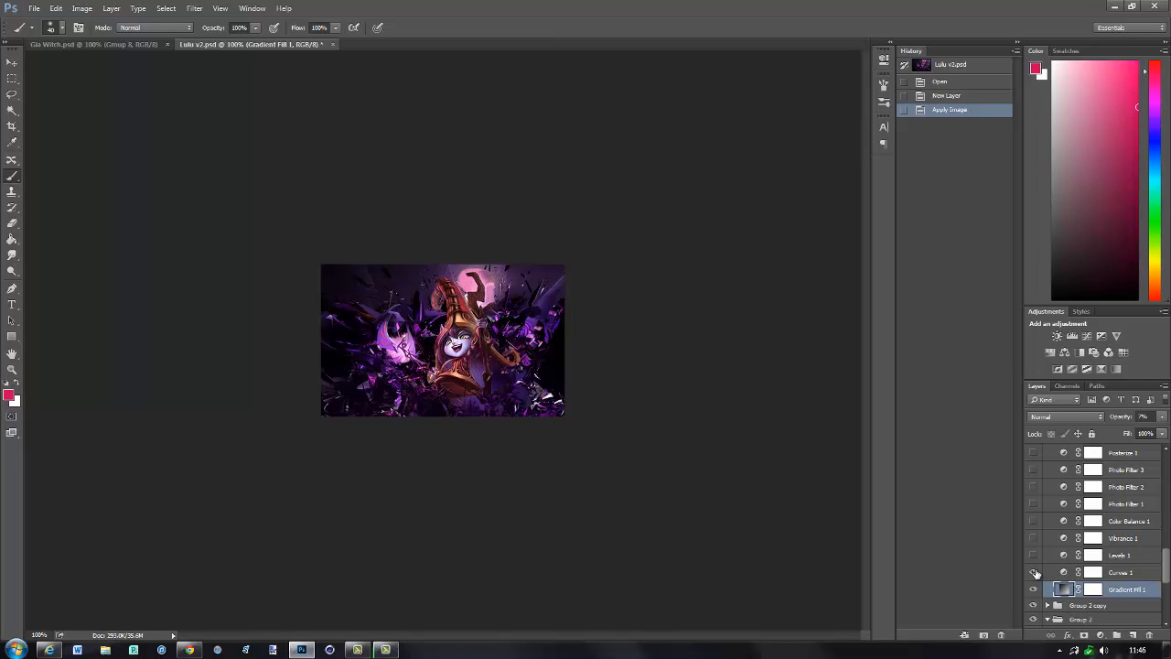
# - Show the Curves 1, Levels 1, Vibrance 1, Color Balance 1 and Photo Filter 1 adjustment layers
pyautogui.click(1035, 573)
pyautogui.scroll(1, 1077, 540)
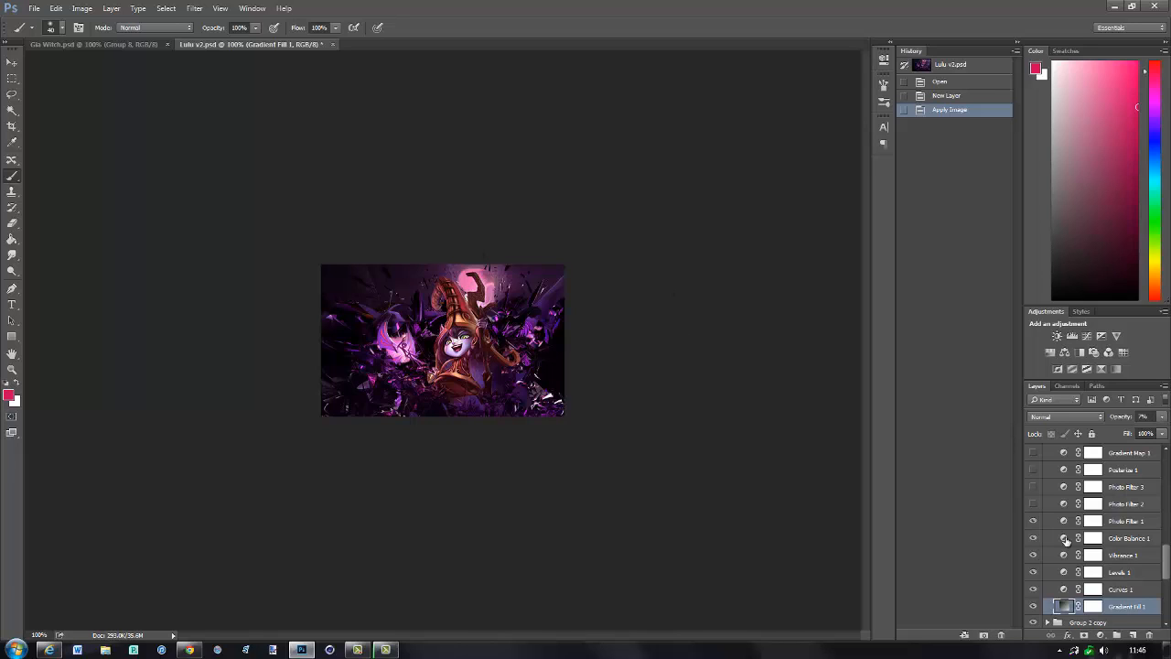
pyautogui.scroll(1, 1106, 570)
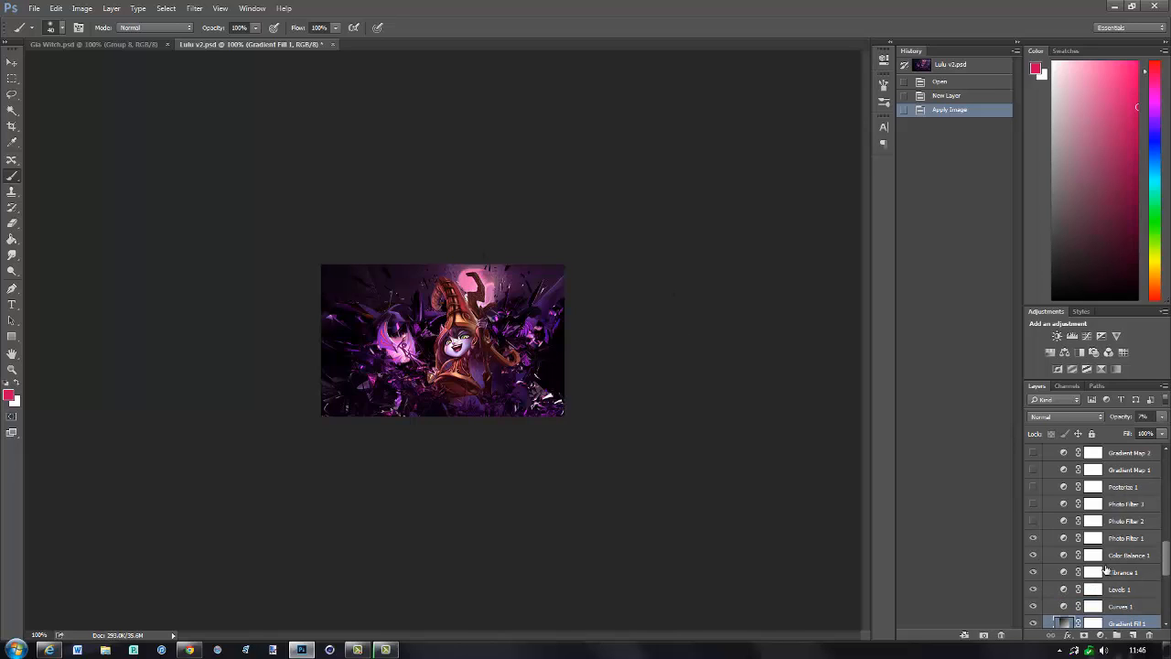
# - Show the Photo Filter 2, Photo Filter 3 and Posterize 1 adjustment layers
pyautogui.click(1033, 504)
pyautogui.click(1033, 486)
pyautogui.scroll(1, 1061, 507)
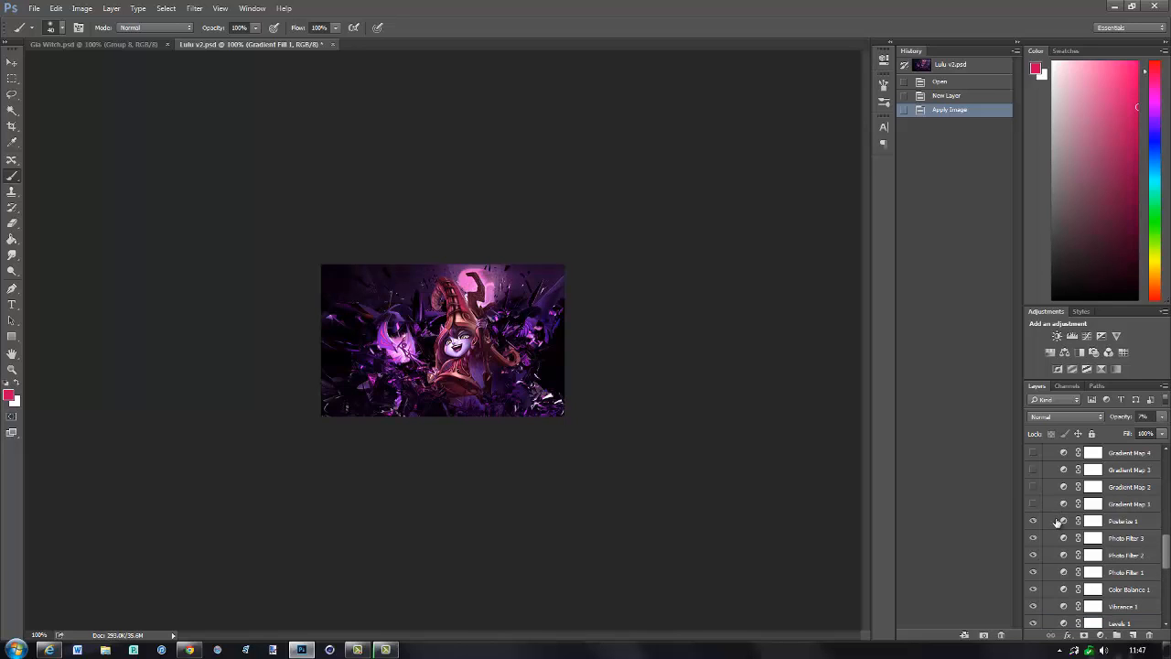
pyautogui.scroll(1, 1035, 509)
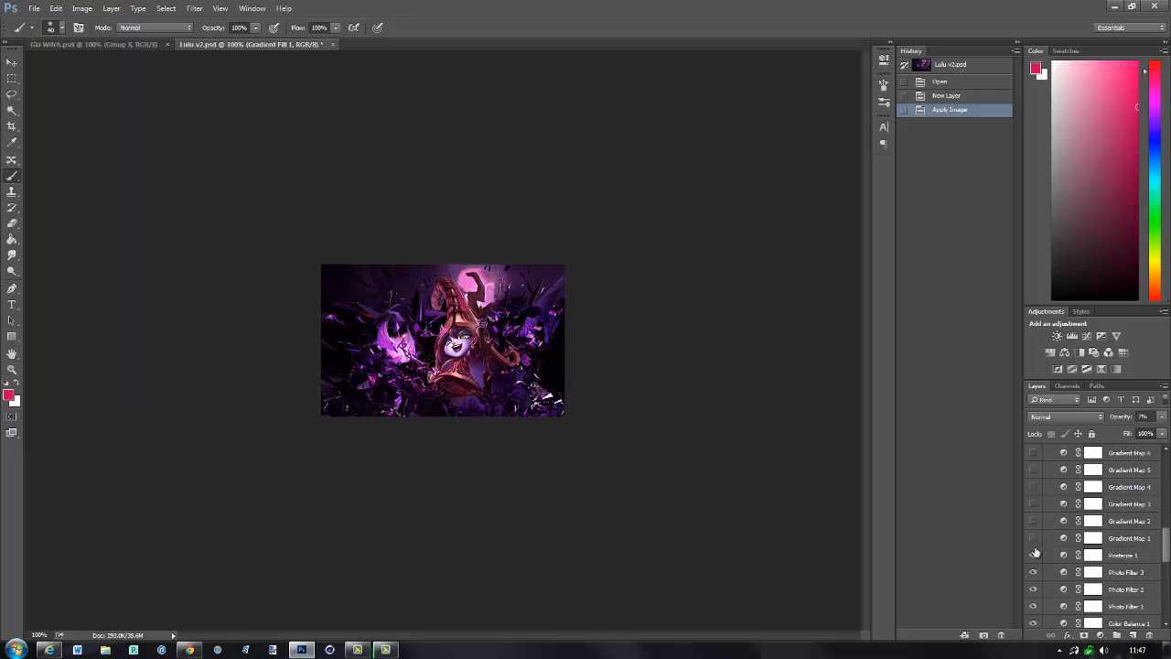
pyautogui.click(1033, 555)
# - Show the Gradient Map 1 to Gradient Map 8 adjustment layers and Curves 2 in Group 4
pyautogui.click(1034, 538)
pyautogui.click(1035, 521)
pyautogui.click(1033, 504)
pyautogui.click(1033, 487)
pyautogui.click(1034, 469)
pyautogui.click(1034, 453)
pyautogui.scroll(1, 1050, 521)
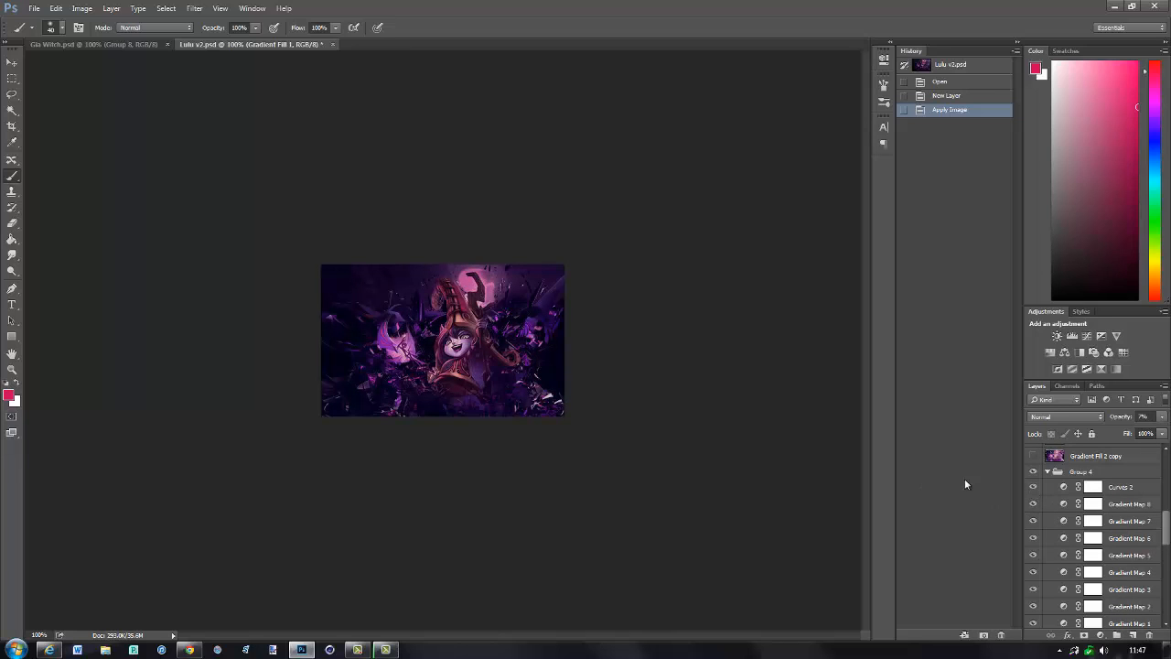
# - Toggle Group 4 off and on to compare the combined adjustments, and collapse the group
pyautogui.click(1033, 471)
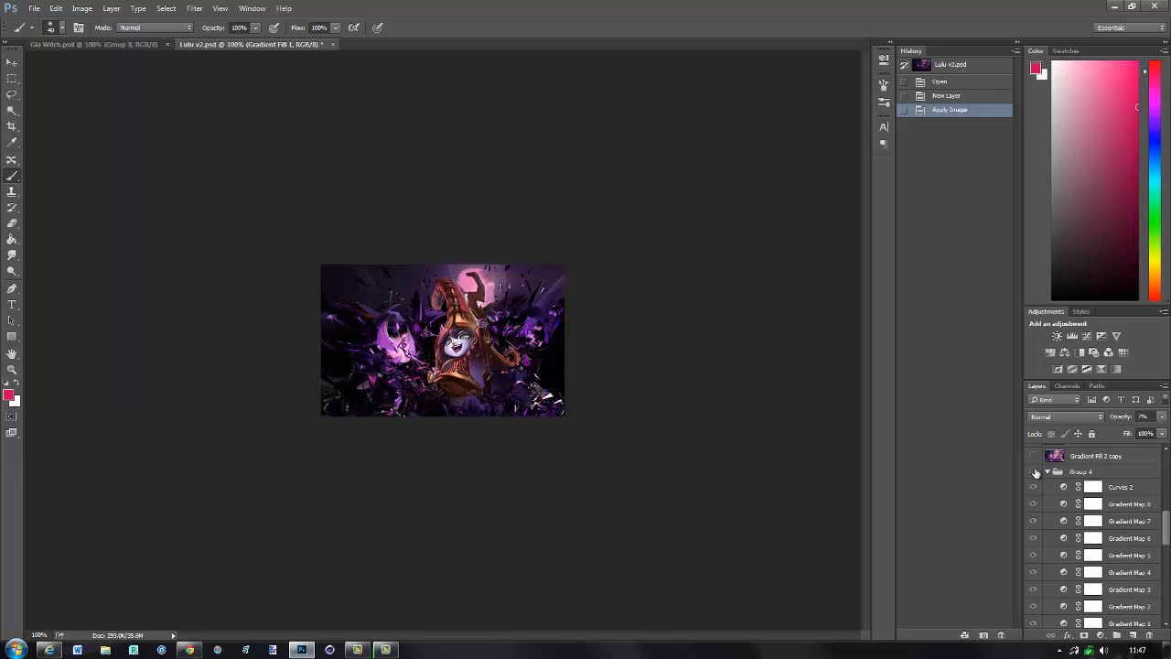
pyautogui.click(1035, 471)
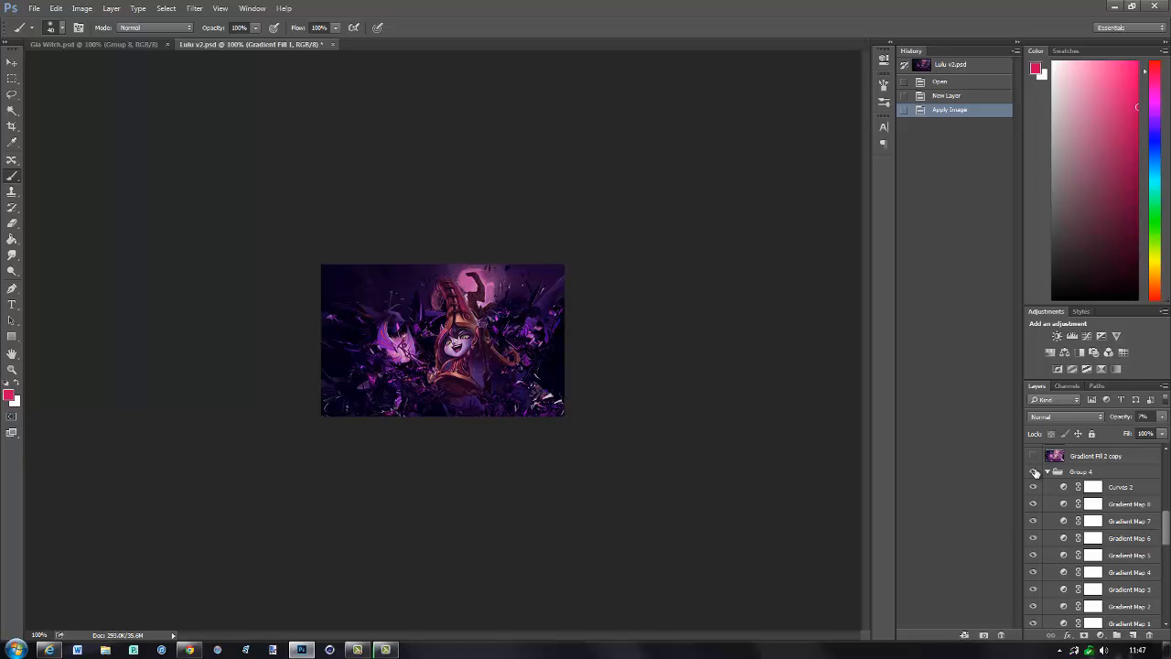
pyautogui.scroll(2, 1035, 471)
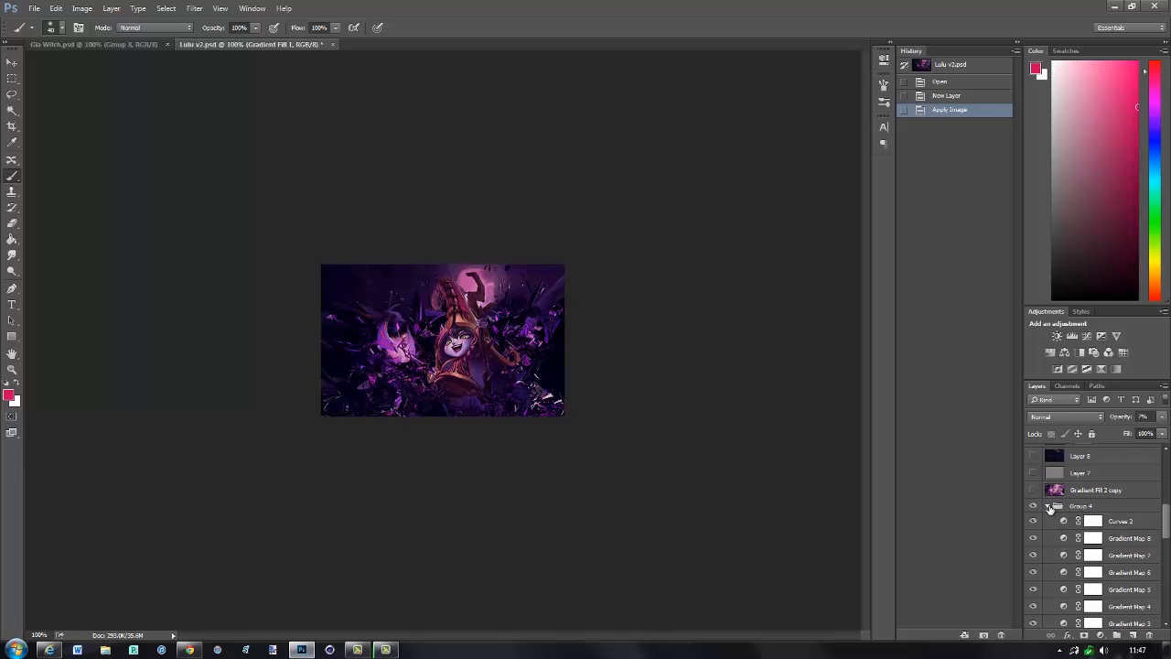
pyautogui.click(1050, 507)
# - Show Gradient Fill 2 copy, Layer 7, Layer 8 and Gradient Fill 2 above Group 4, selecting Gradient Fill 2 copy and Layer 8 to view their blending
pyautogui.scroll(3, 1087, 523)
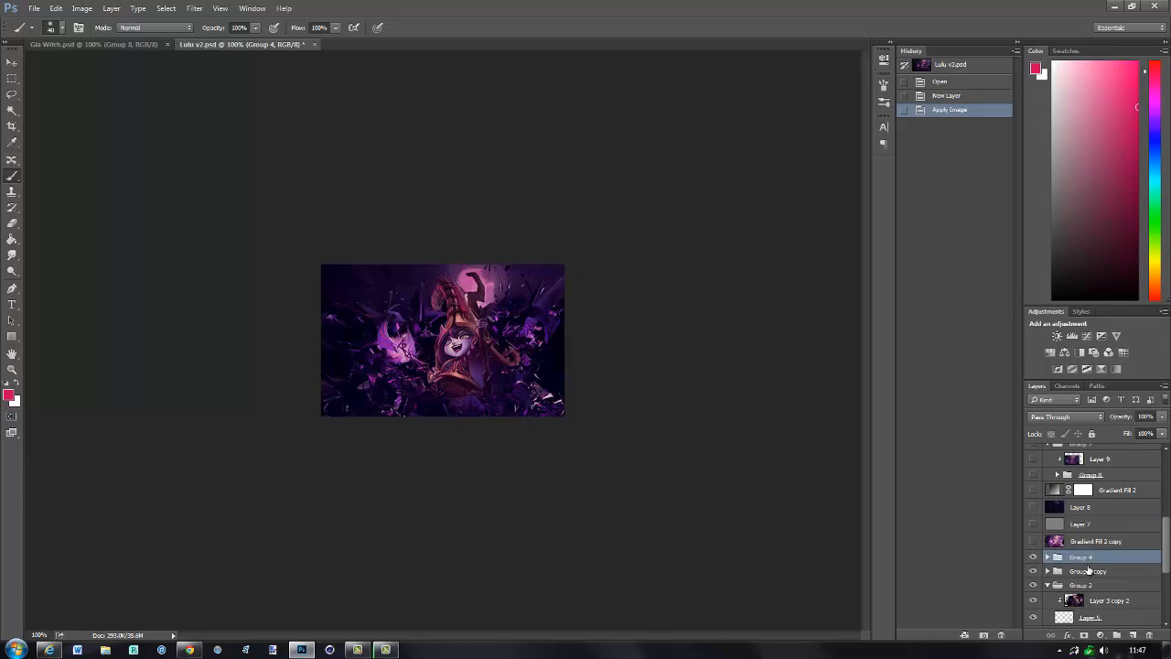
pyautogui.scroll(1, 1061, 565)
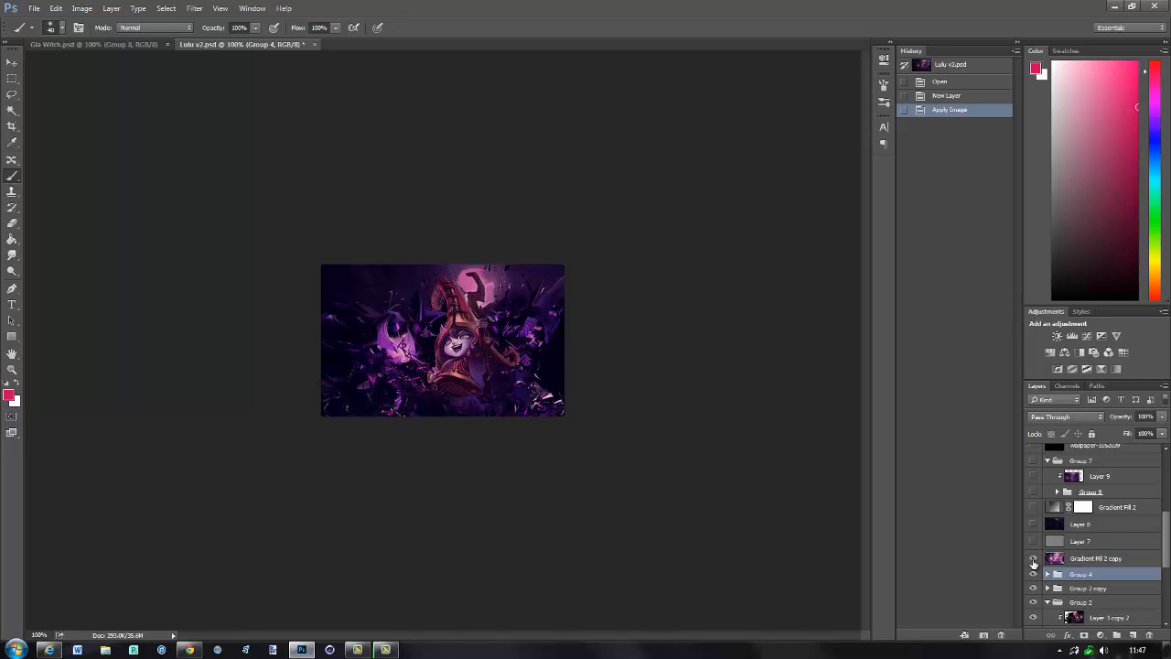
pyautogui.click(1033, 545)
pyautogui.click(1115, 555)
pyautogui.click(1114, 556)
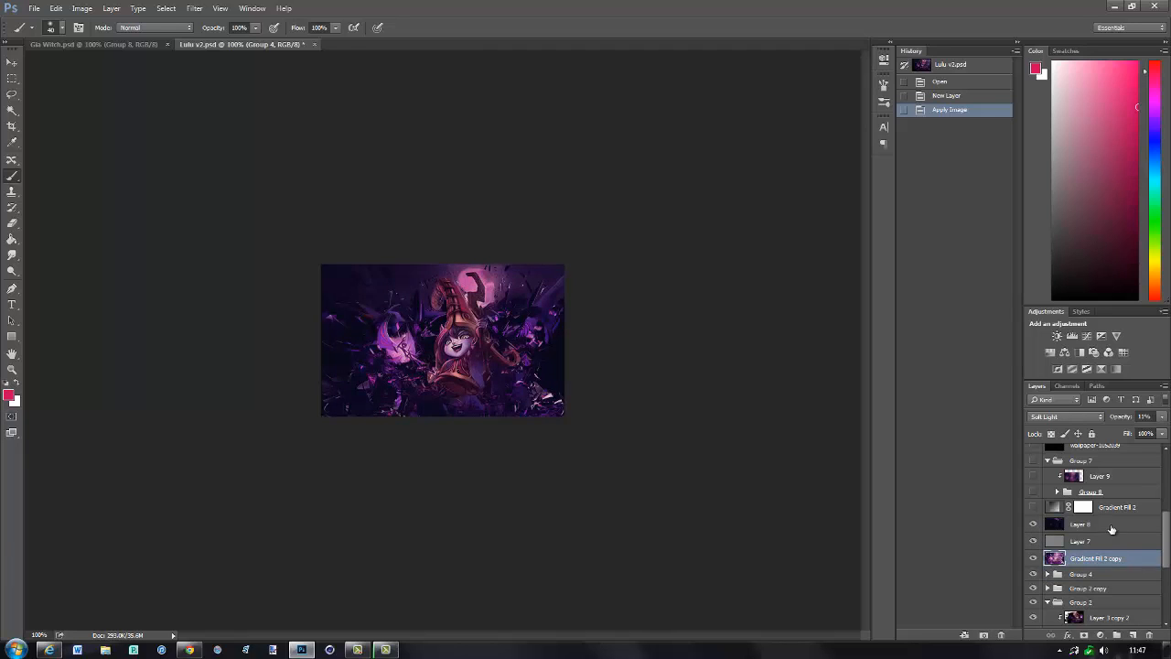
pyautogui.click(1064, 524)
pyautogui.click(1034, 509)
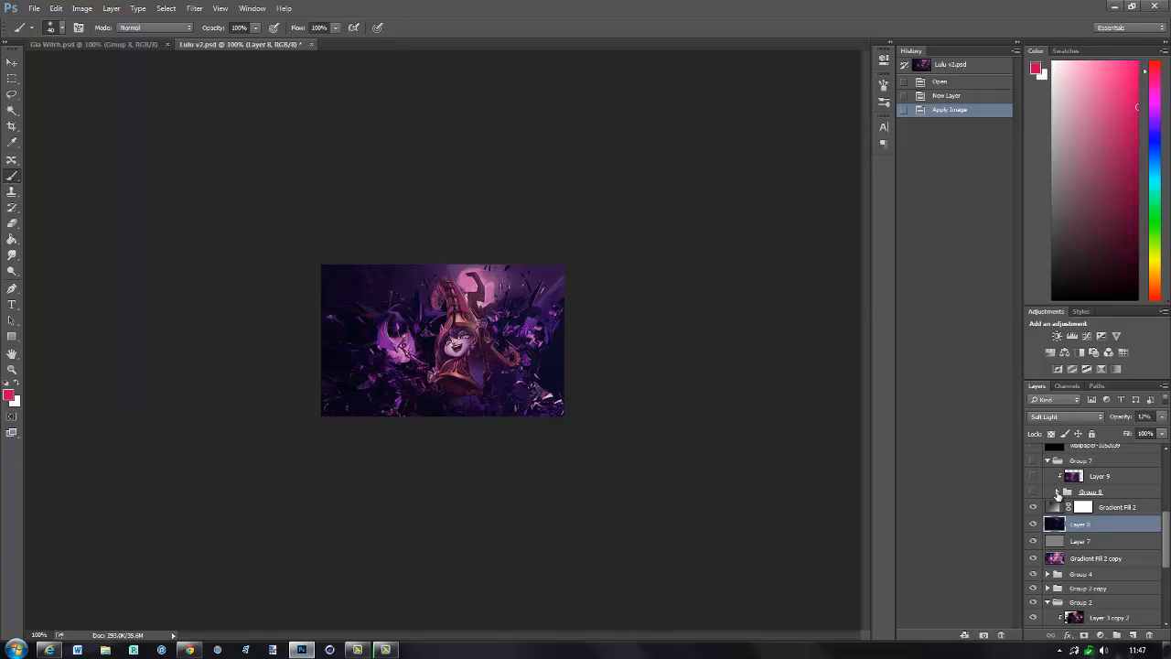
# - Show Group 8 inside Group 7, expand it and hide all the text and pixel layers it contains
pyautogui.click(1033, 492)
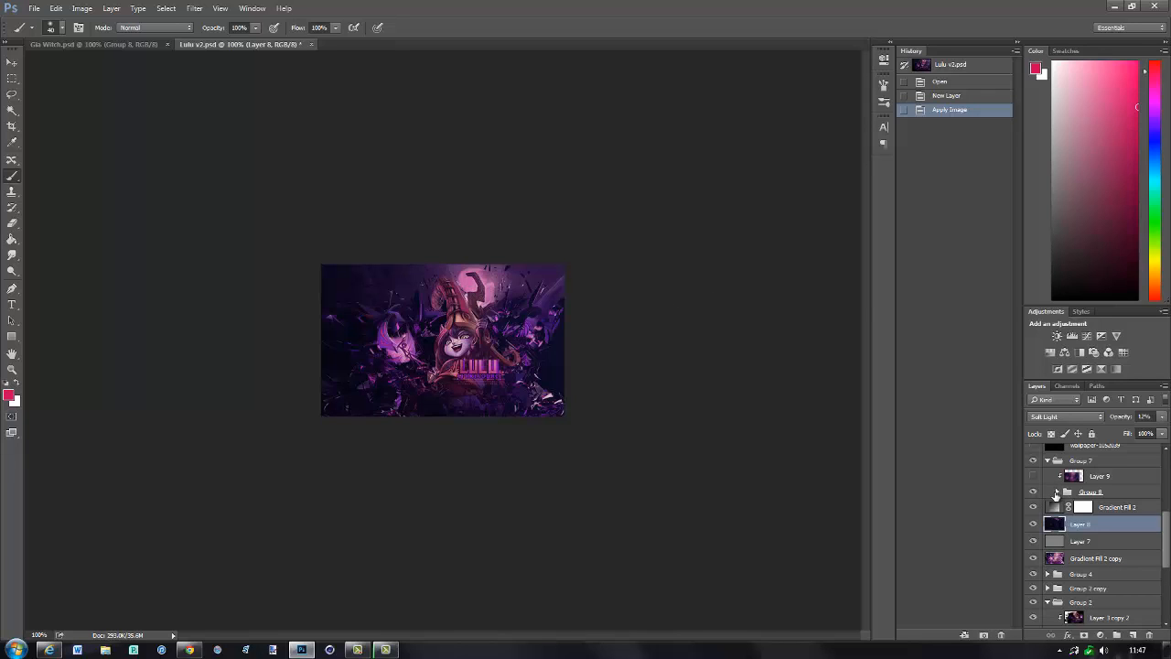
pyautogui.click(1057, 492)
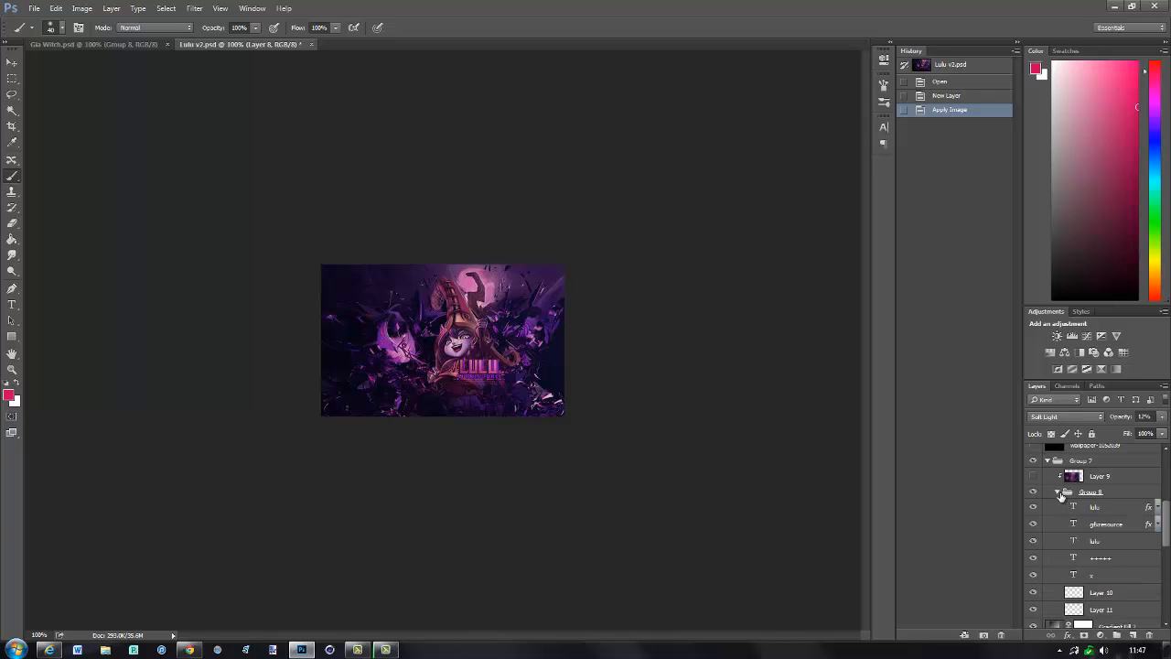
pyautogui.scroll(-1, 1059, 495)
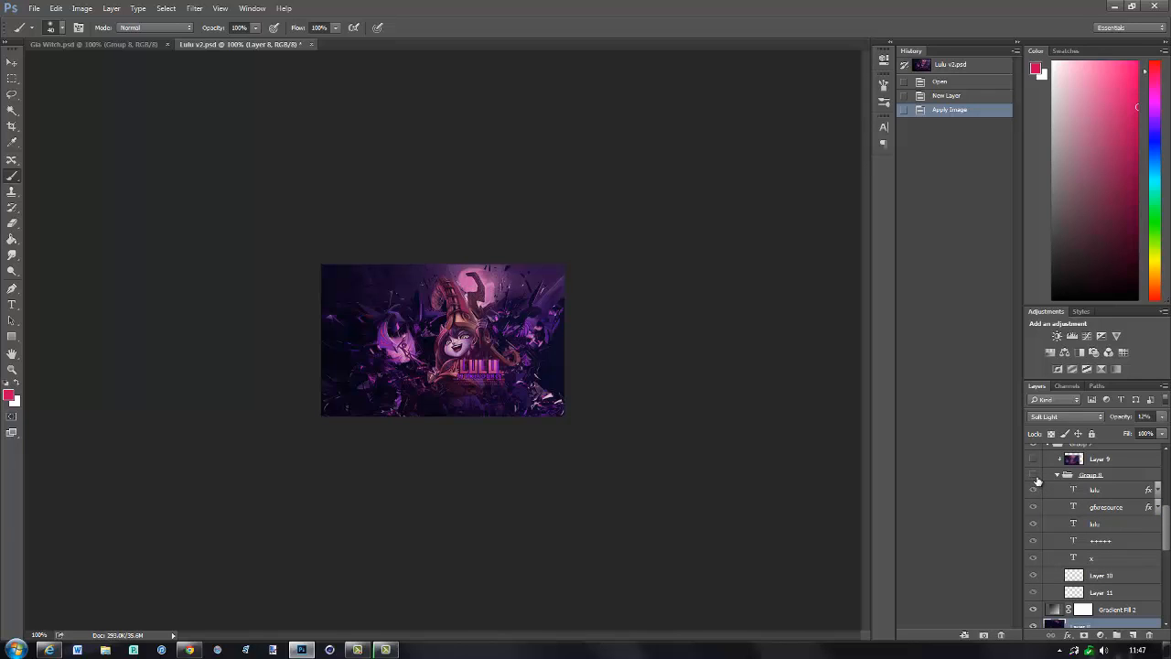
pyautogui.click(1033, 592)
pyautogui.click(1034, 574)
pyautogui.moveTo(1034, 546); pyautogui.dragTo(1034, 475)
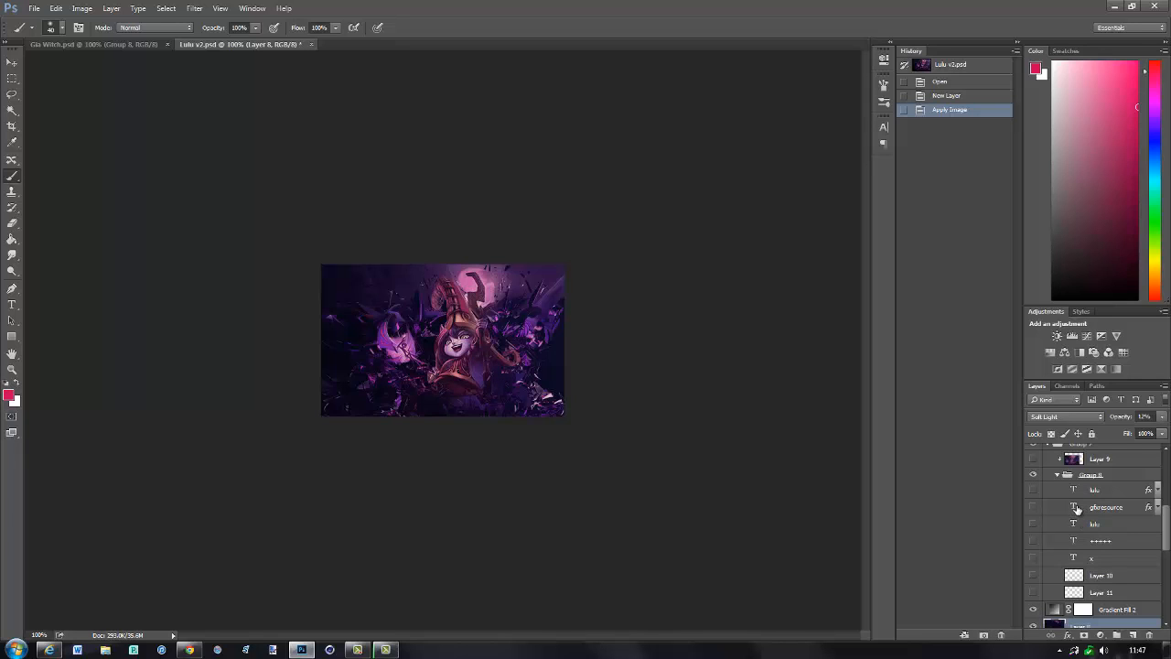
# - Show Layer 9 plus Layer 11, Layer 10 and all the text layers in Group 8, and collapse that group
pyautogui.click(1034, 459)
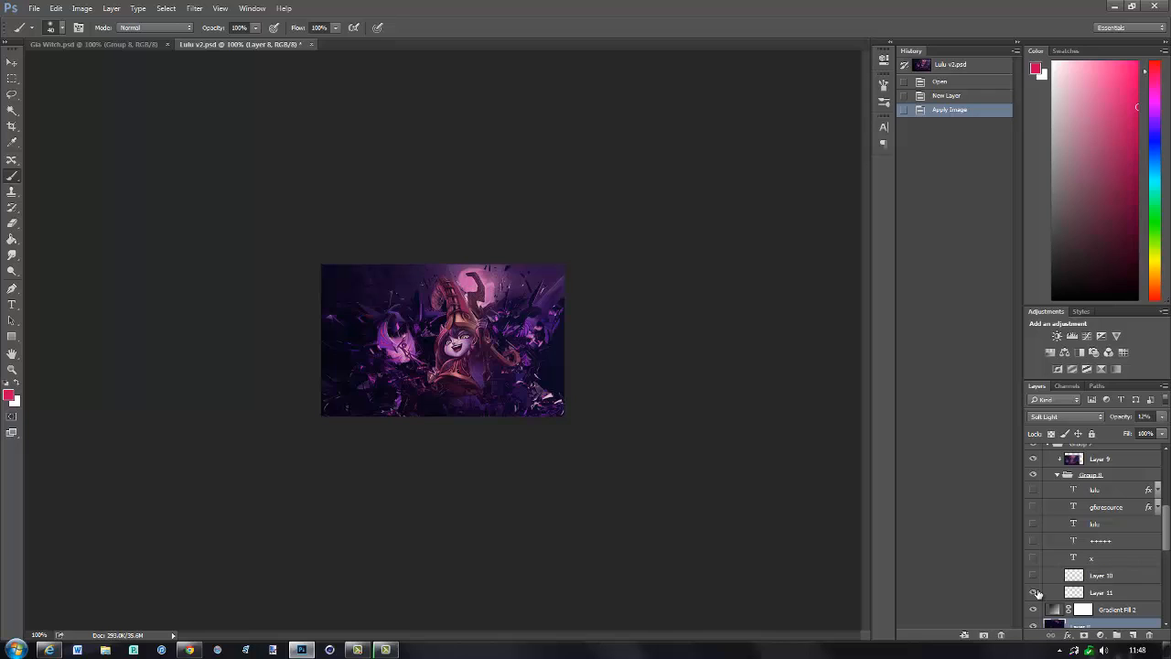
pyautogui.click(1034, 542)
pyautogui.click(1034, 525)
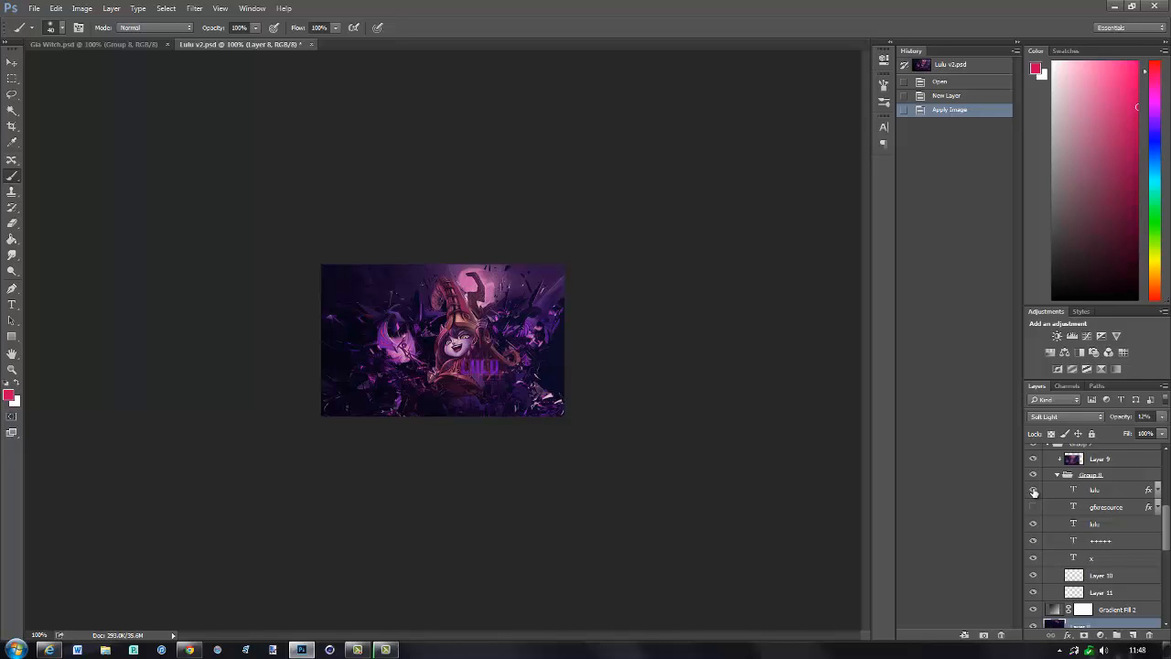
pyautogui.click(1034, 491)
pyautogui.click(1034, 507)
pyautogui.click(1058, 475)
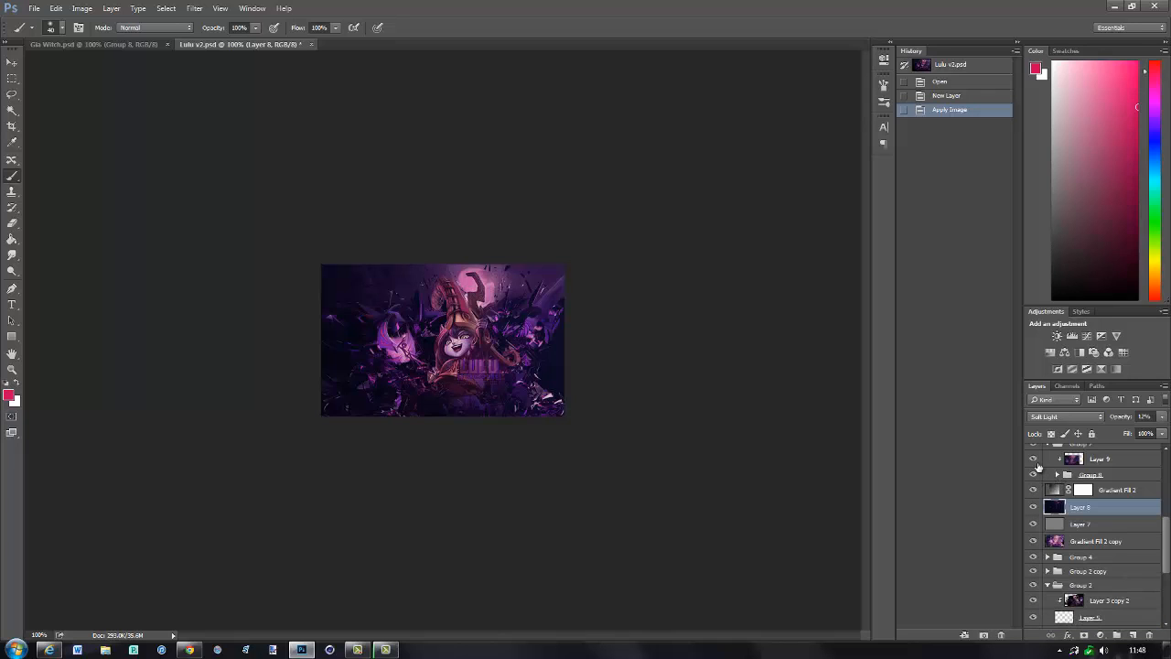
# - Toggle the clipped Layer 9 off and on to compare its effect on the text
pyautogui.click(1034, 459)
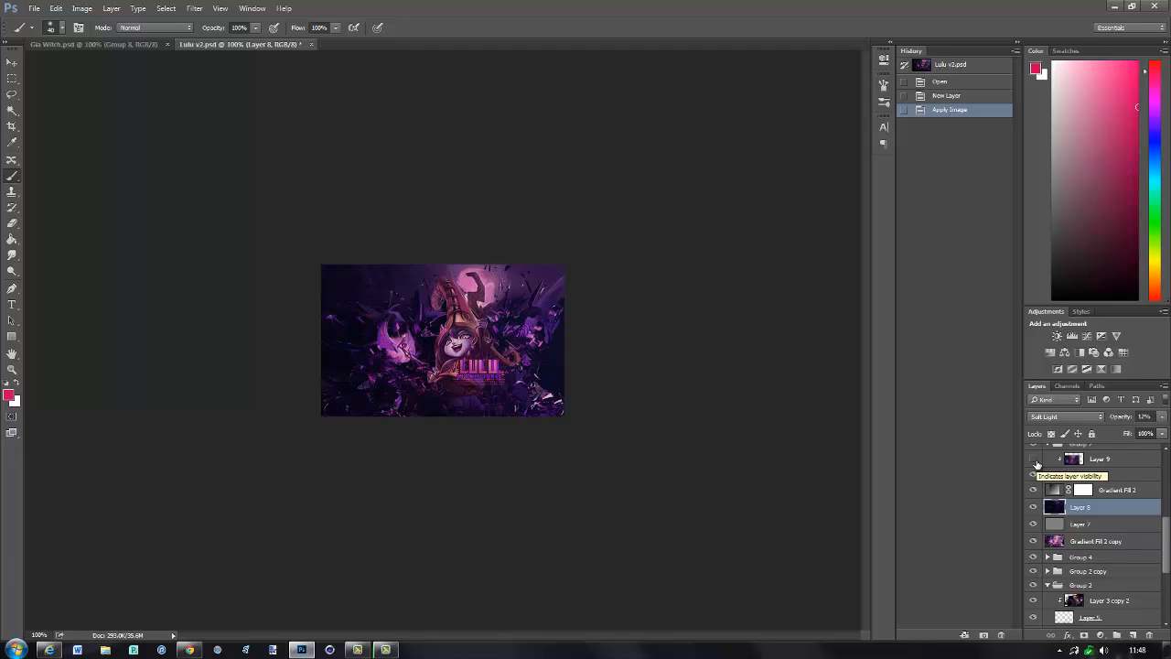
pyautogui.click(1035, 461)
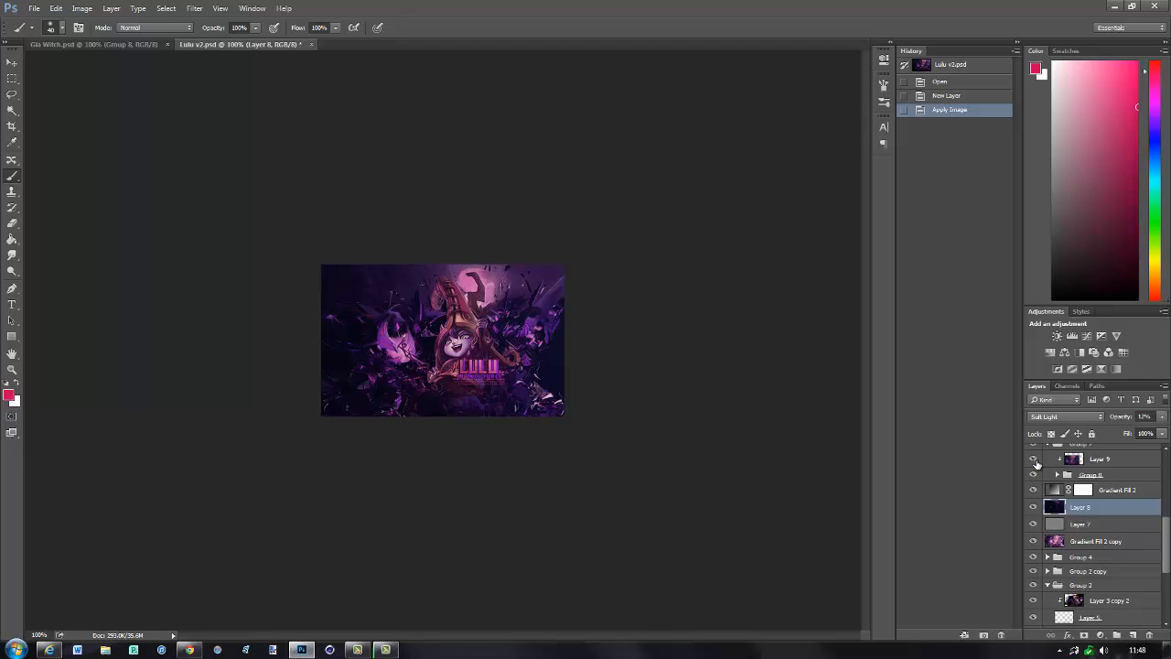
pyautogui.click(1034, 460)
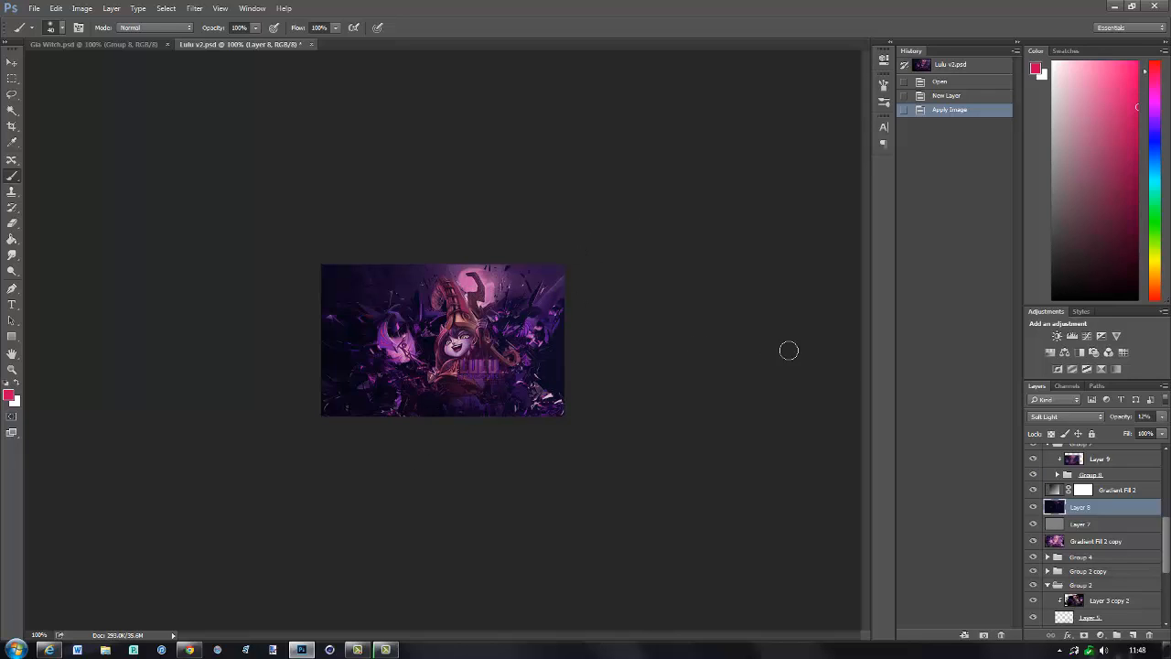
# - Try Layer 9 at 40% opacity, compare it off and on, and revert to the Apply Image history state
pyautogui.hotkey('shift', 'alt', 'n')
pyautogui.click(1133, 452)
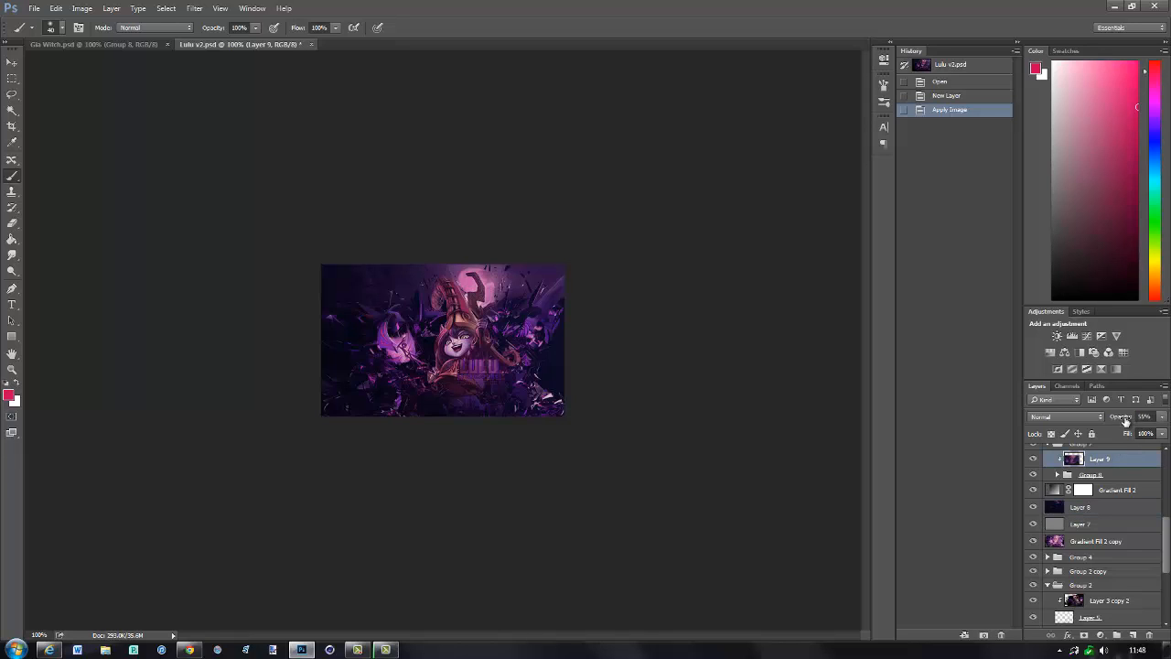
pyautogui.moveTo(1125, 425); pyautogui.dragTo(1076, 433)
pyautogui.click(1037, 459)
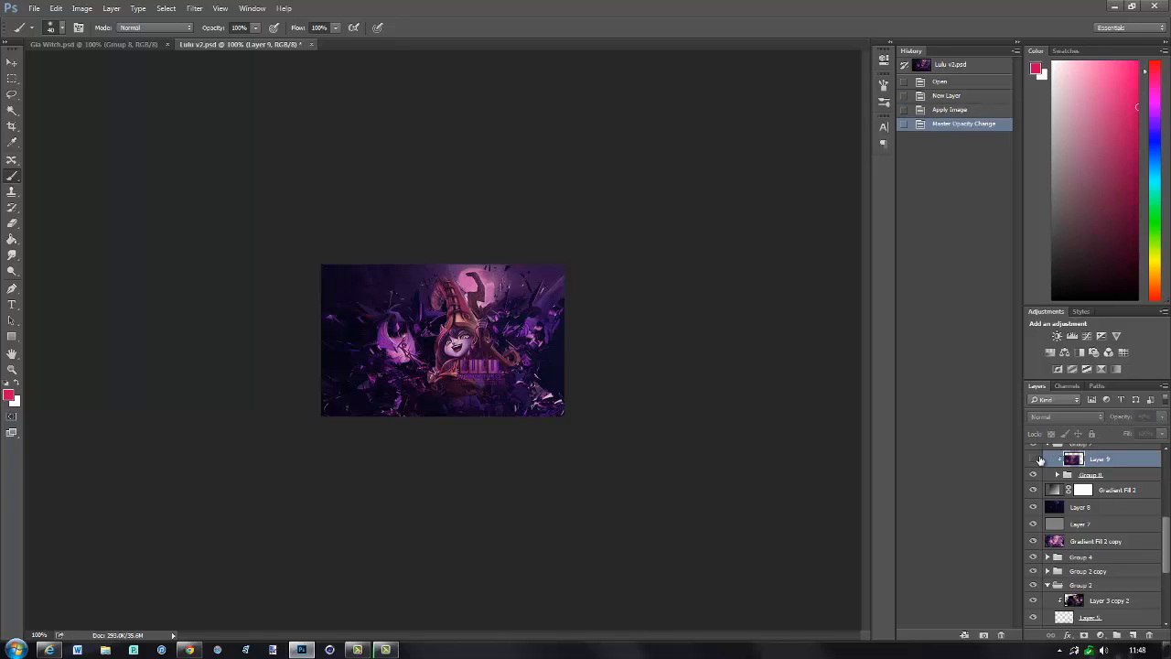
pyautogui.click(1038, 459)
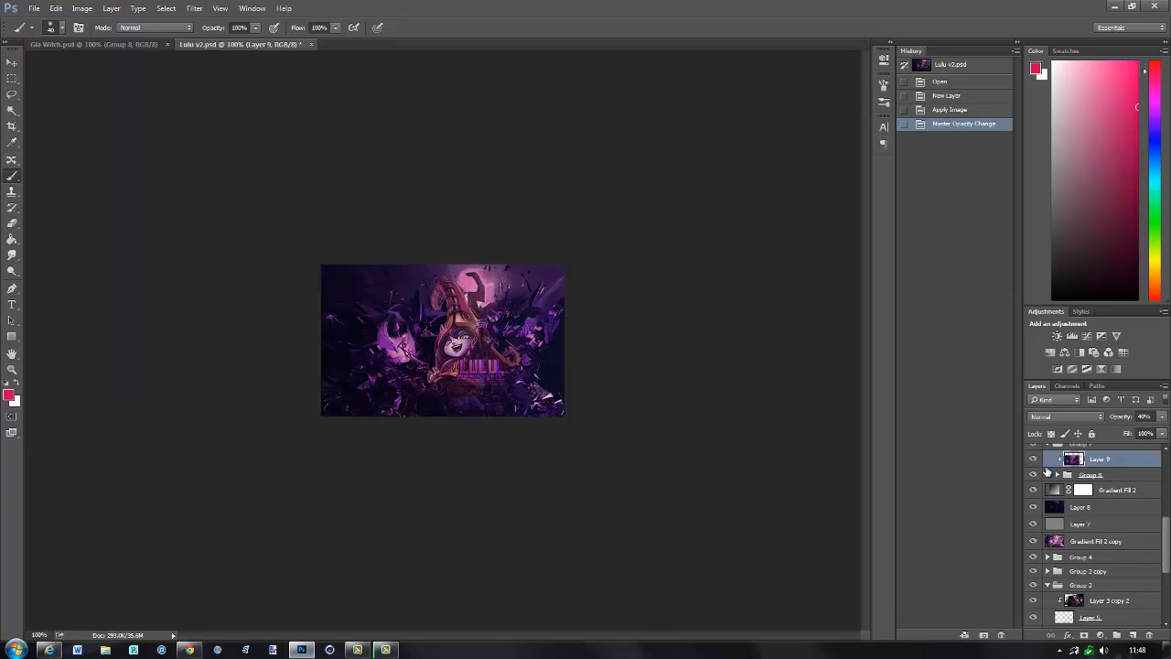
pyautogui.click(948, 111)
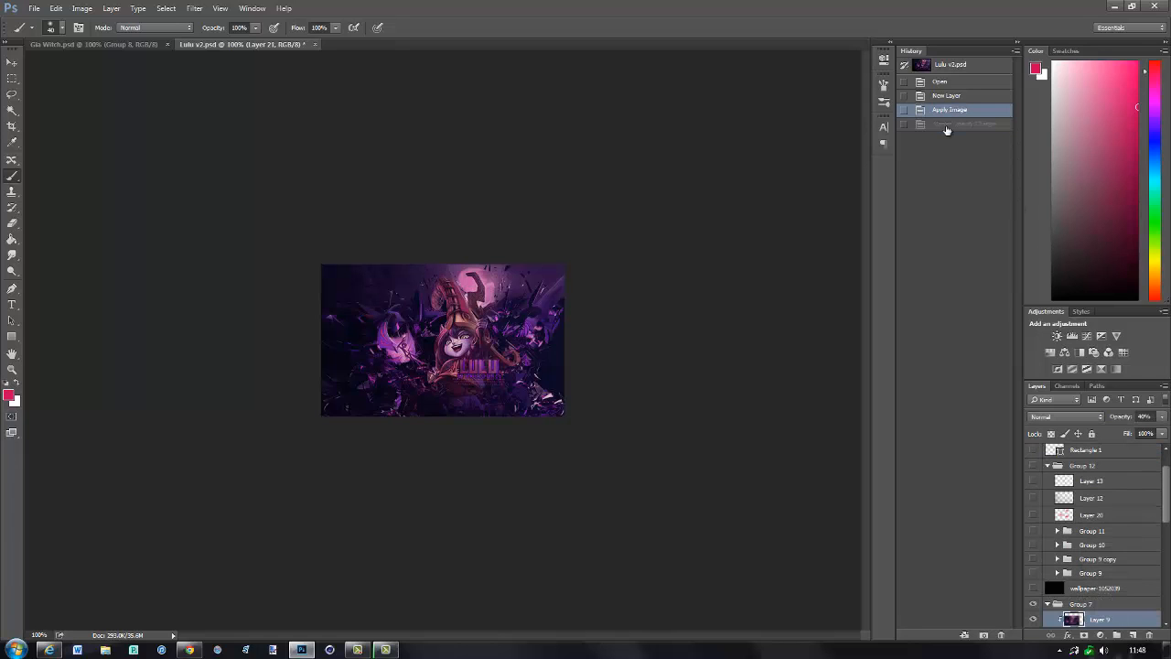
# - Restore the Master Opacity Change history state that puts Layer 9 at 40% opacity, keeping Group 7 expanded
pyautogui.click(947, 124)
pyautogui.scroll(2, 1130, 529)
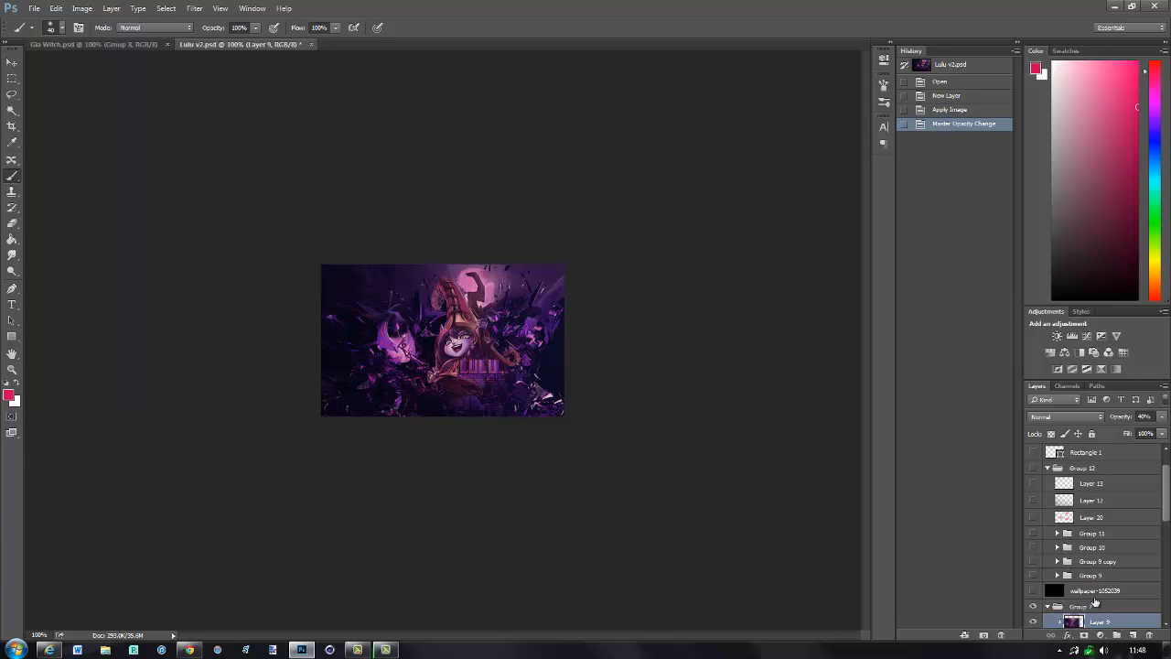
pyautogui.click(1047, 607)
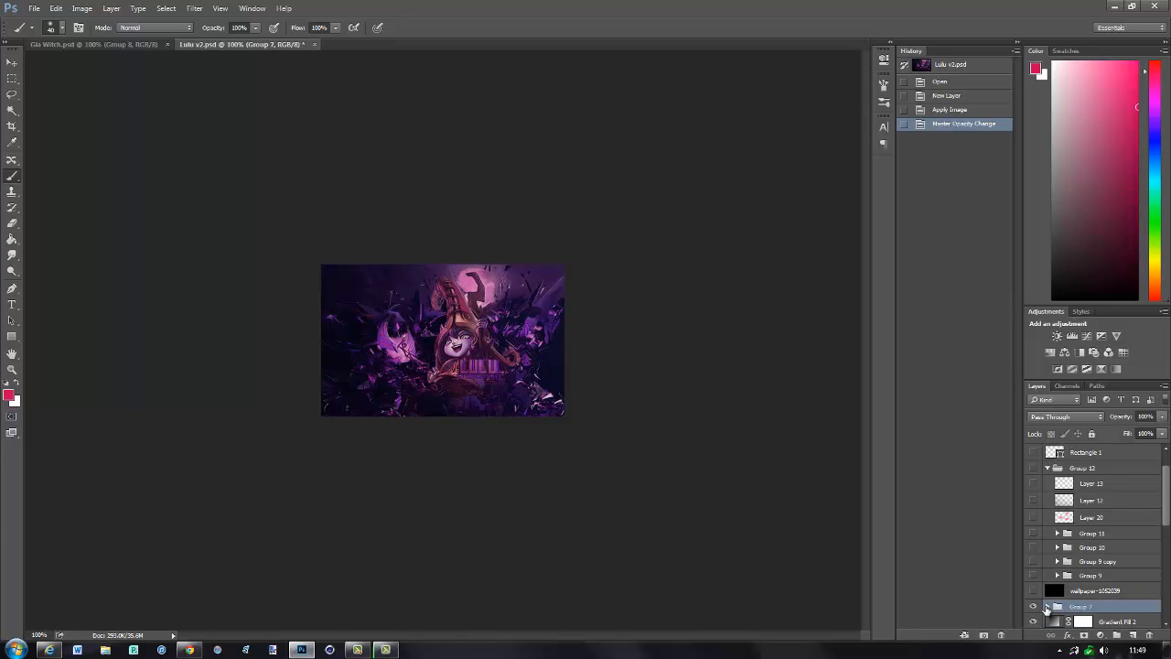
pyautogui.click(1047, 606)
# - Show the wallpaper-1052039 layer, inspect Layer 15 and Layer 14 inside Group 9, and collapse that group
pyautogui.click(1057, 576)
pyautogui.scroll(-2, 1082, 575)
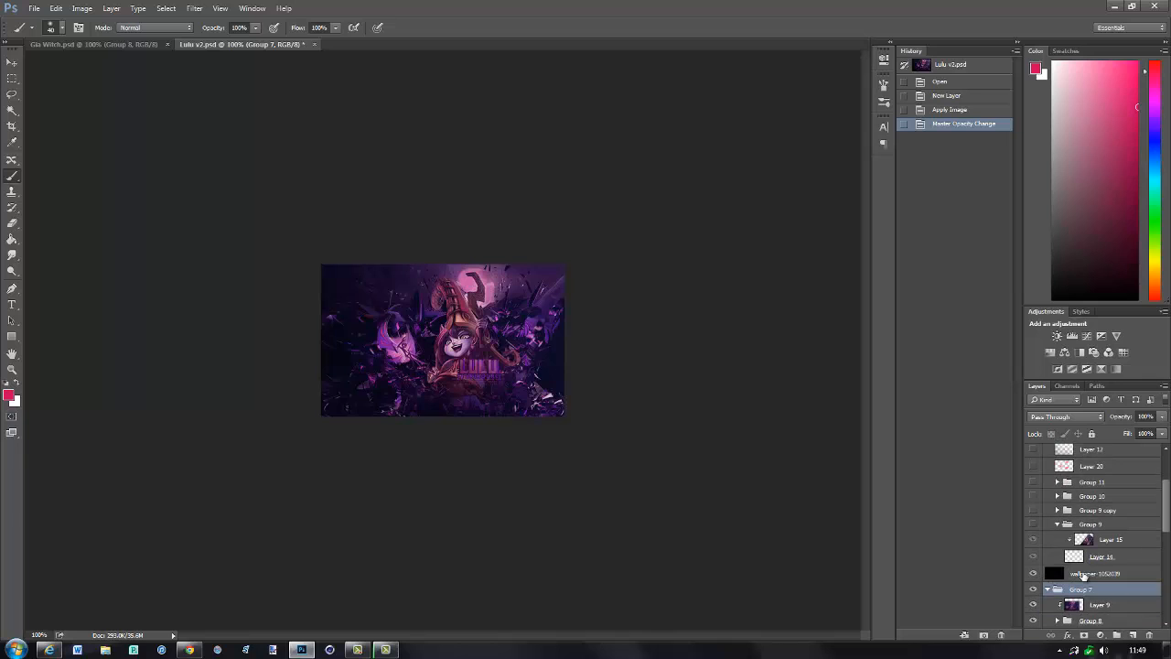
pyautogui.scroll(1, 1082, 575)
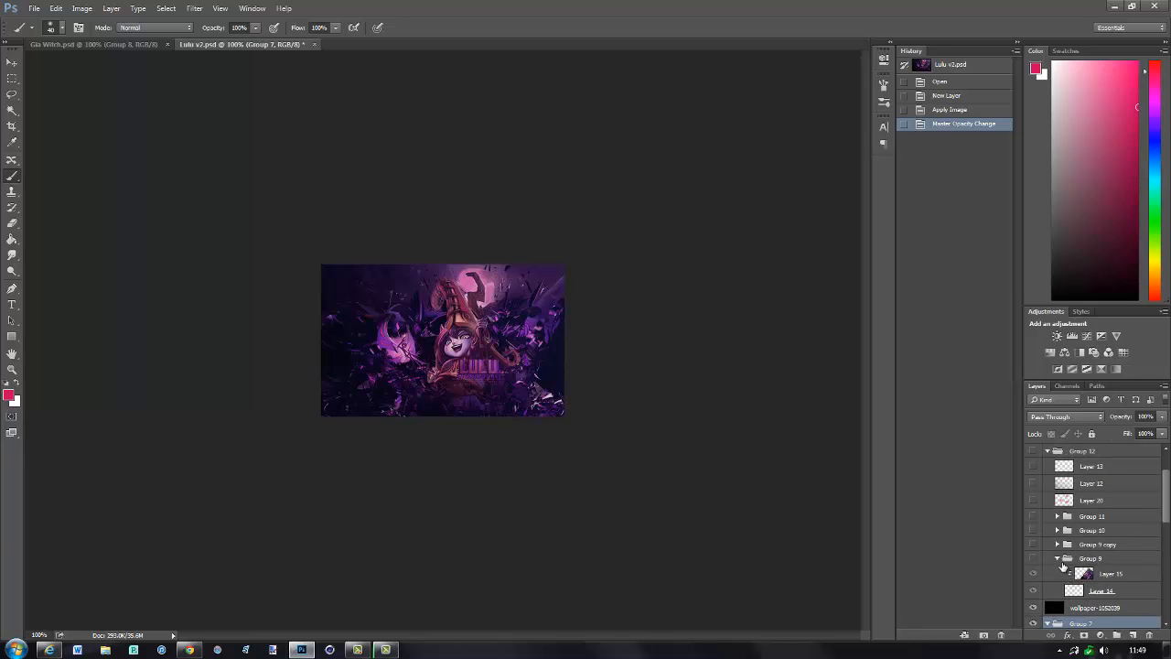
pyautogui.click(1058, 559)
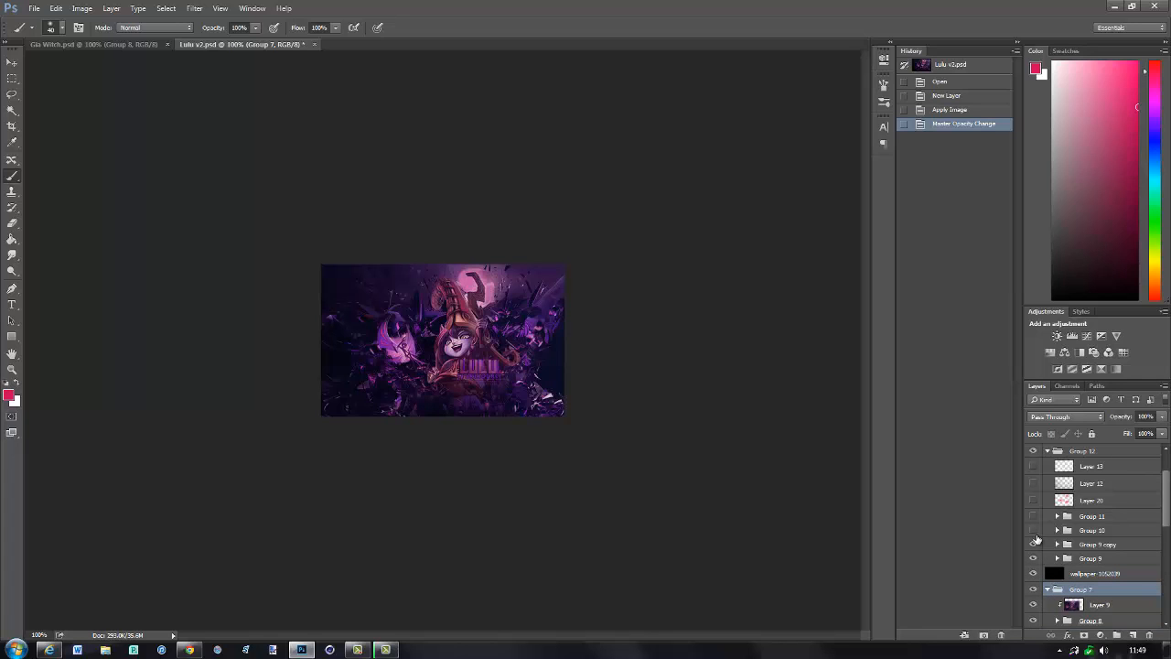
# - Show Group 10, Group 11, Layer 20, Layer 12 and Layer 13 inside Group 12, and collapse Group 12
pyautogui.click(1035, 530)
pyautogui.click(1035, 531)
pyautogui.scroll(2, 1036, 530)
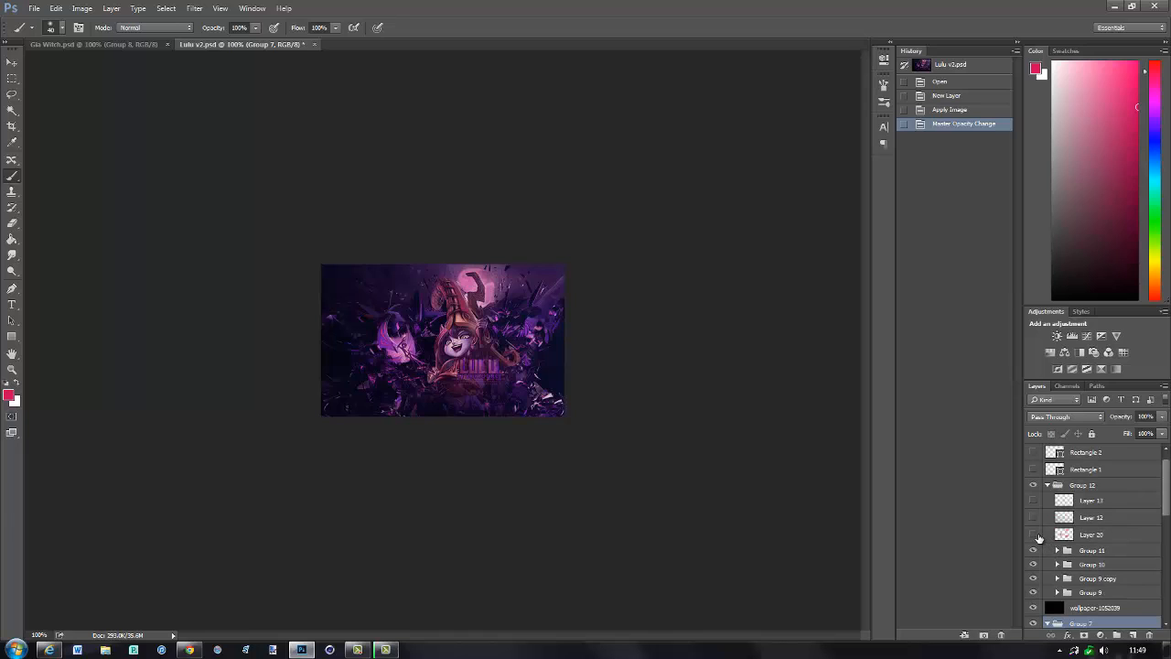
pyautogui.click(1035, 535)
pyautogui.click(1034, 518)
pyautogui.click(1034, 501)
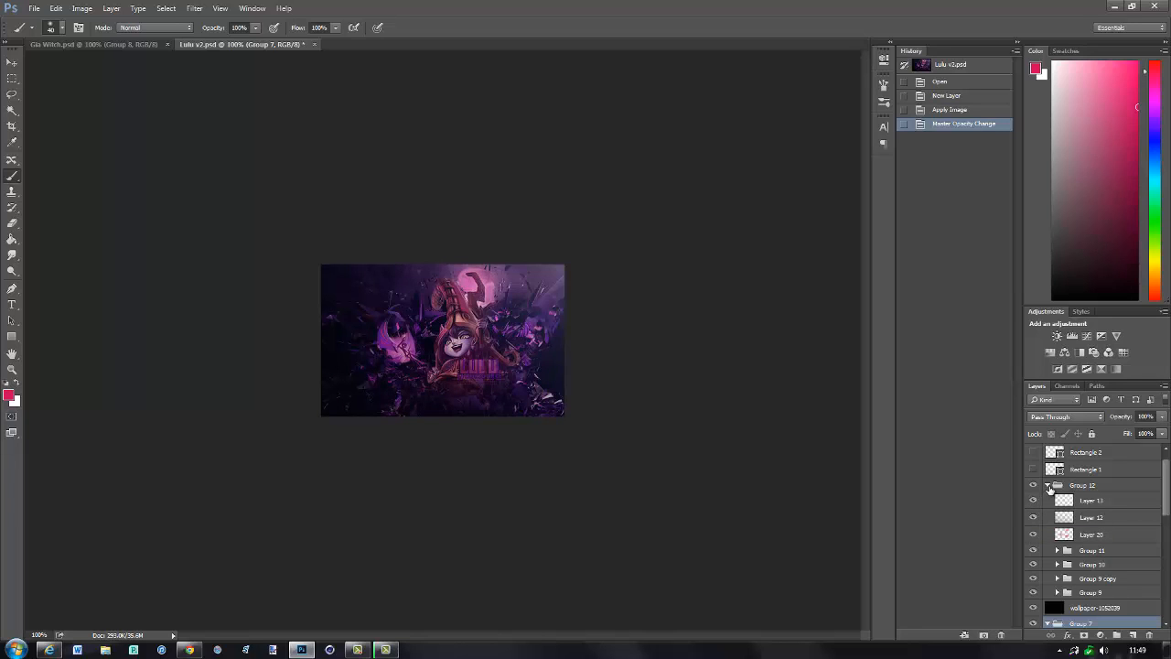
pyautogui.scroll(1, 1059, 529)
pyautogui.click(1049, 502)
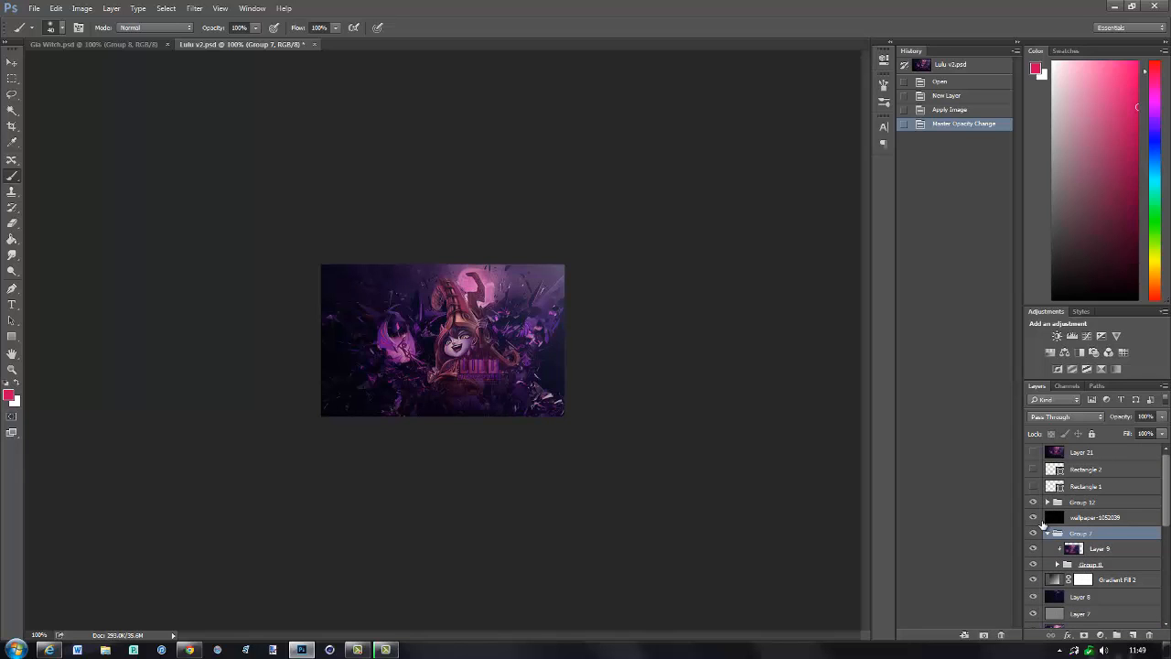
# - Show the Rectangle 1 and Rectangle 2 border bars, and toggle Layer 21 on and off for comparison
pyautogui.click(1033, 486)
pyautogui.click(1035, 469)
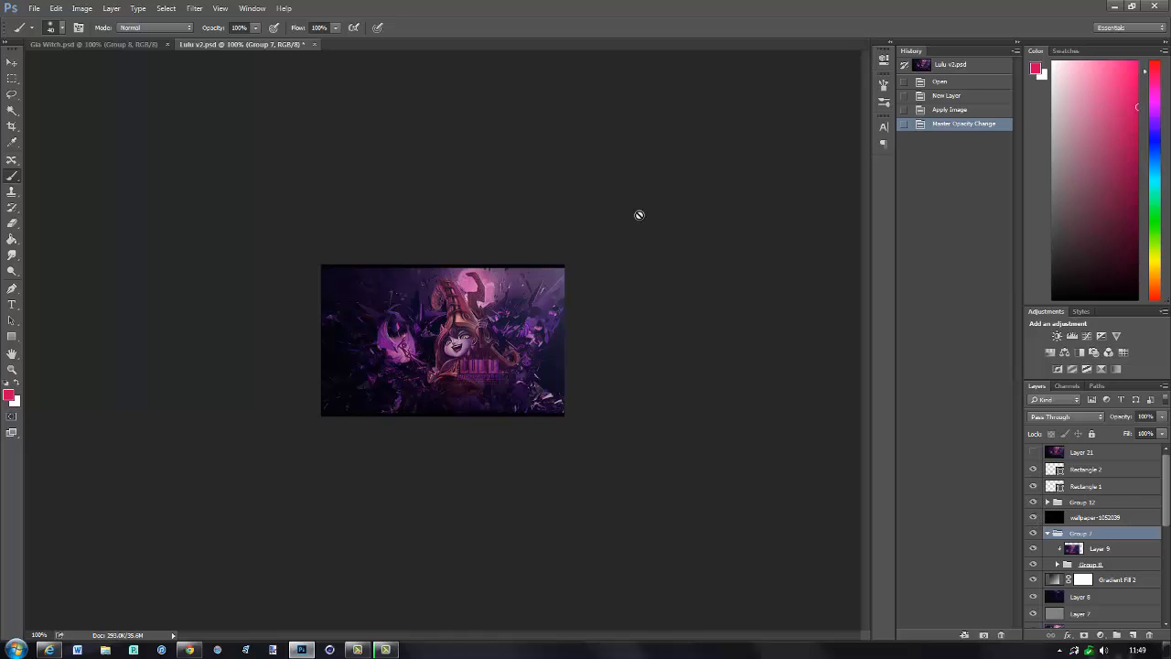
pyautogui.click(1034, 452)
pyautogui.click(1034, 452)
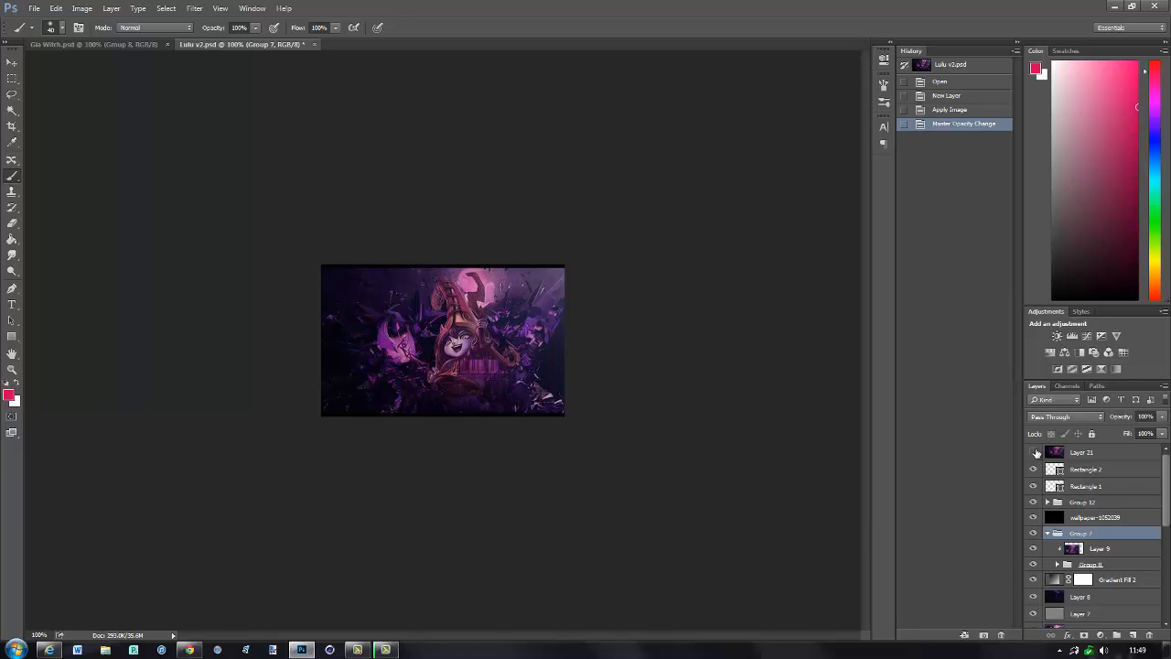
# - Group the Rectangle 1 and Rectangle 2 shape layers together
pyautogui.click(1132, 473)
pyautogui.keyDown('shift'); pyautogui.click(1133, 487); pyautogui.keyUp('shift')
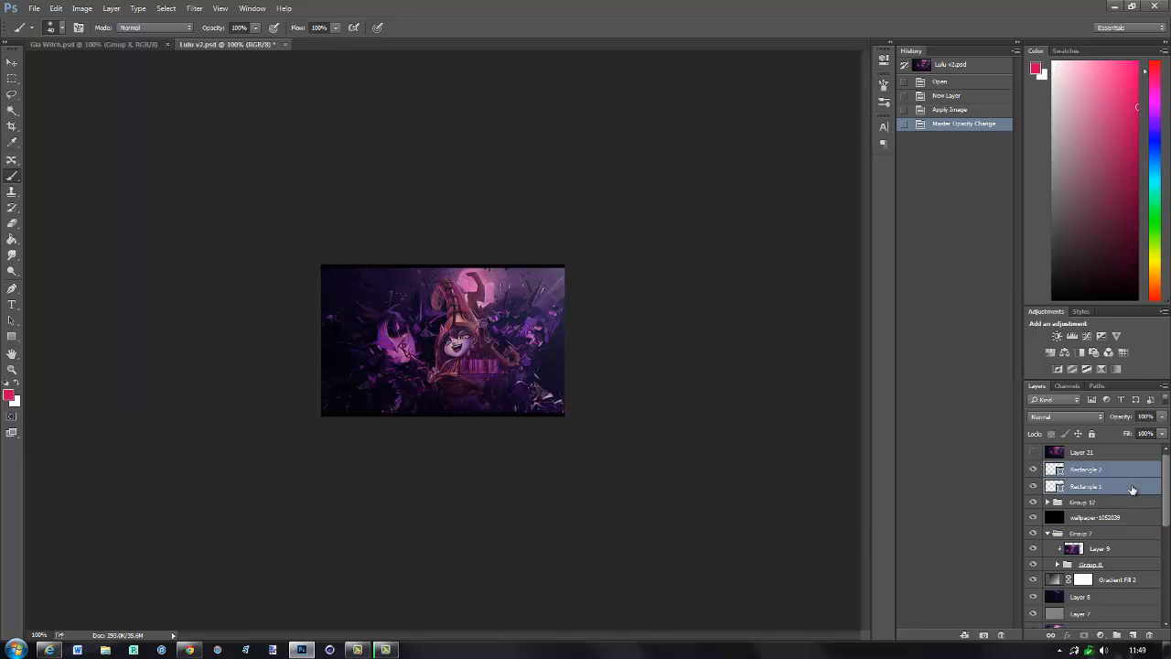
pyautogui.hotkey('ctrl', 'g')
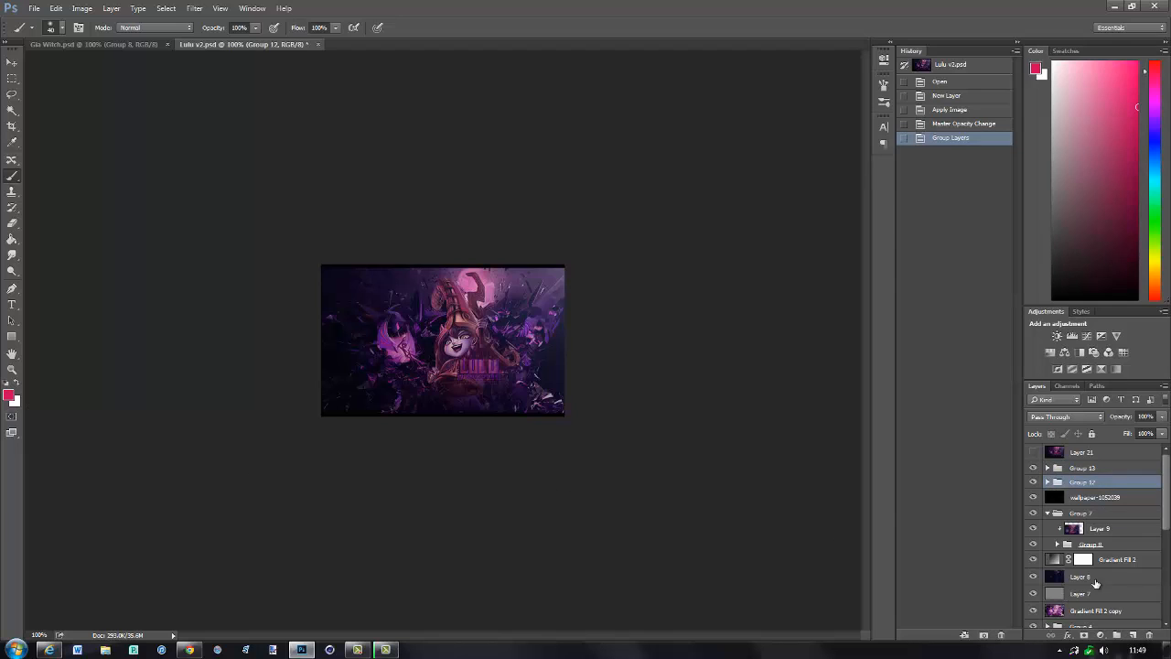
# - Add a new layer directly above Group 12 and set the foreground colour to ff00b5 for the Brush tool
pyautogui.click(1133, 634)
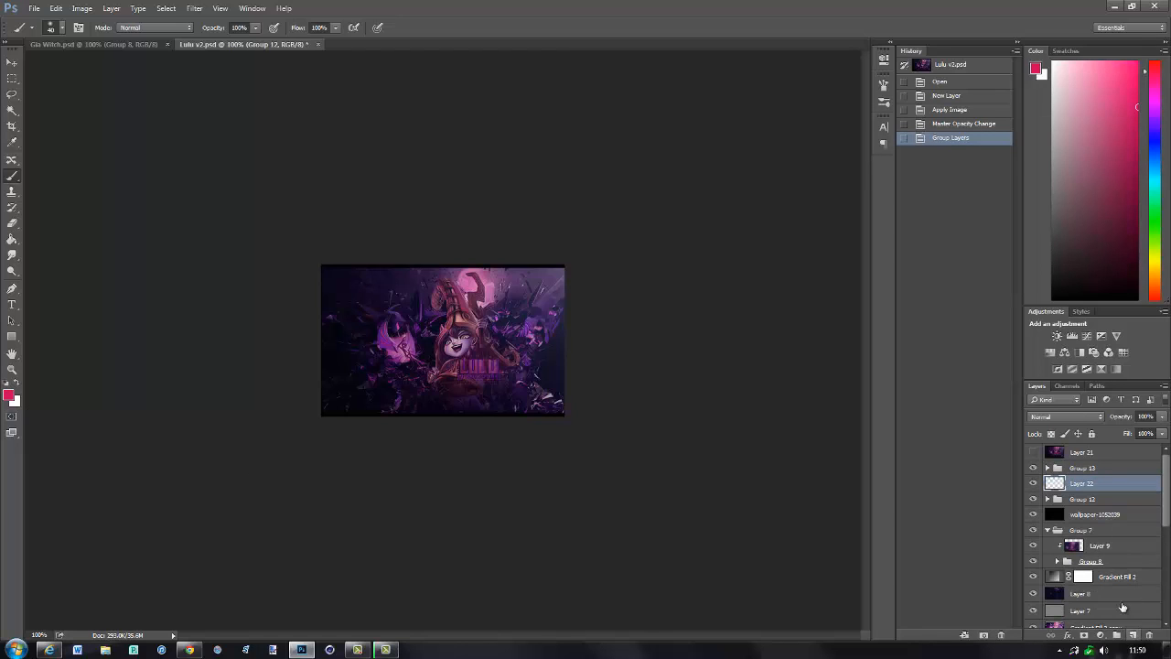
pyautogui.click(10, 395)
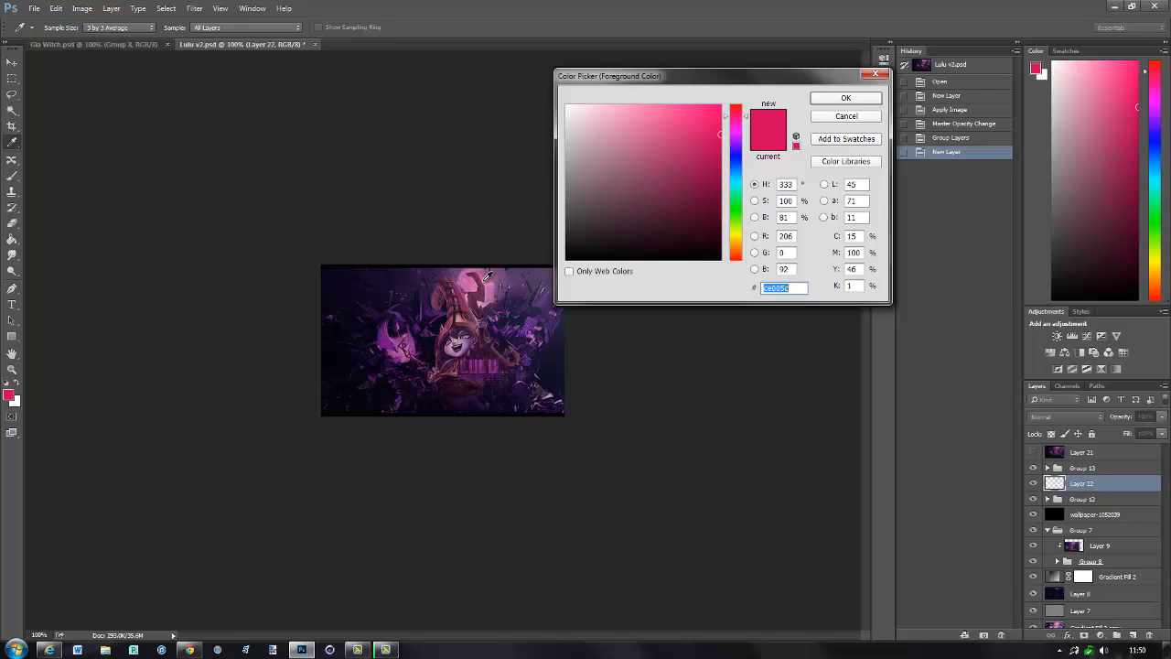
pyautogui.write('d164b1')
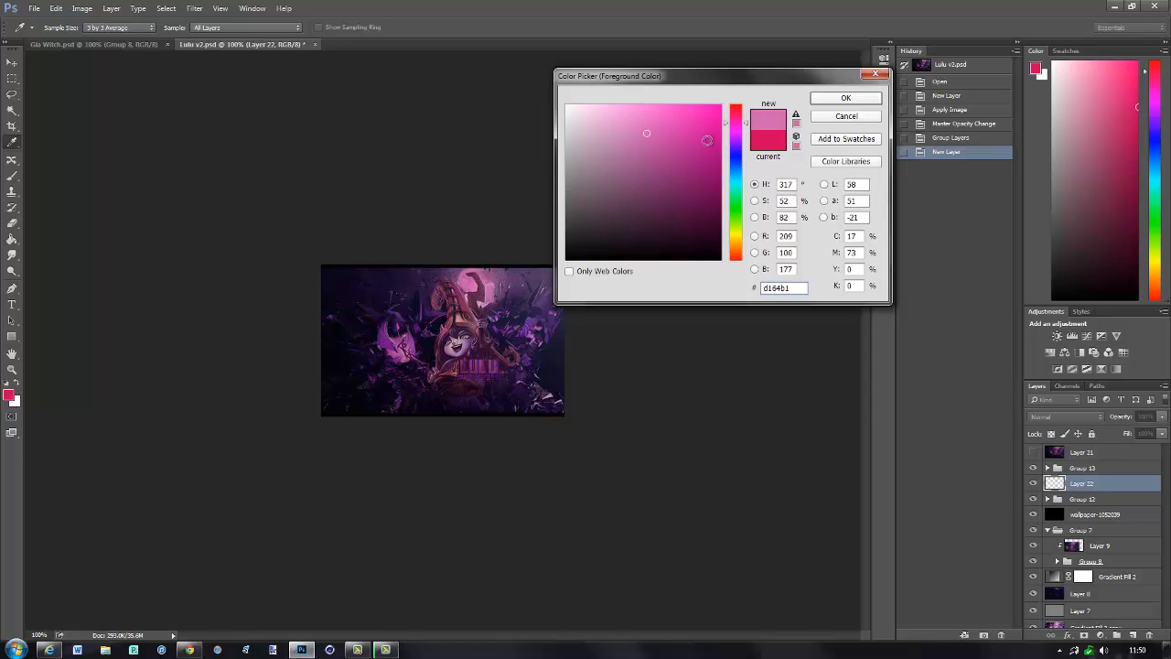
pyautogui.moveTo(666, 124); pyautogui.dragTo(769, 87)
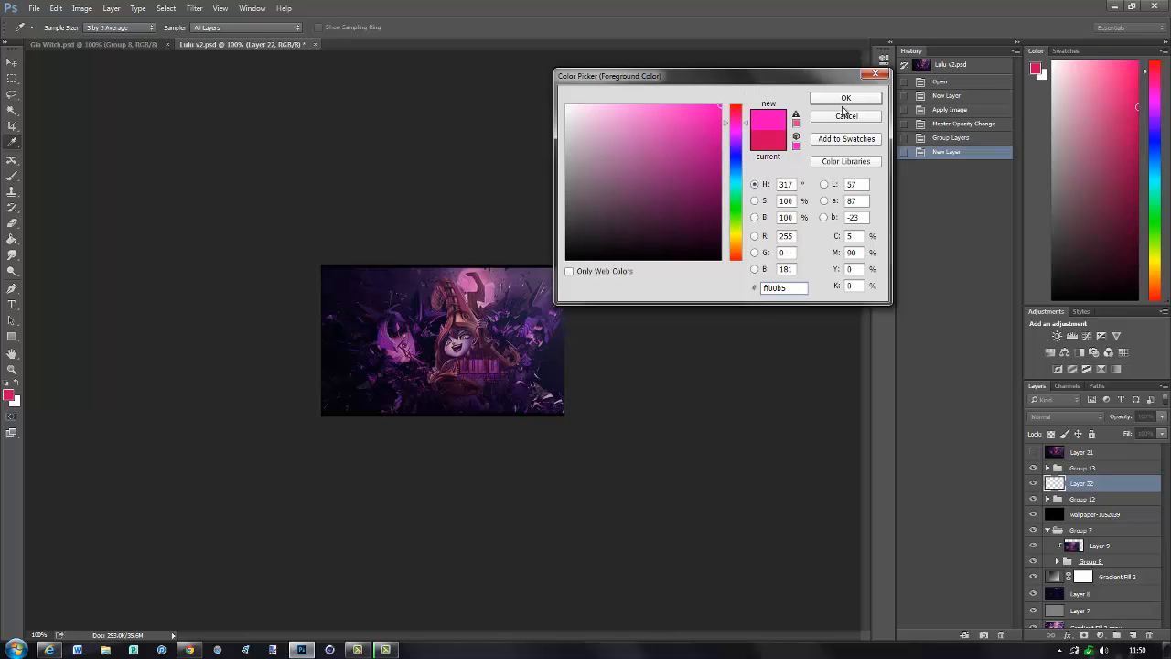
pyautogui.click(845, 98)
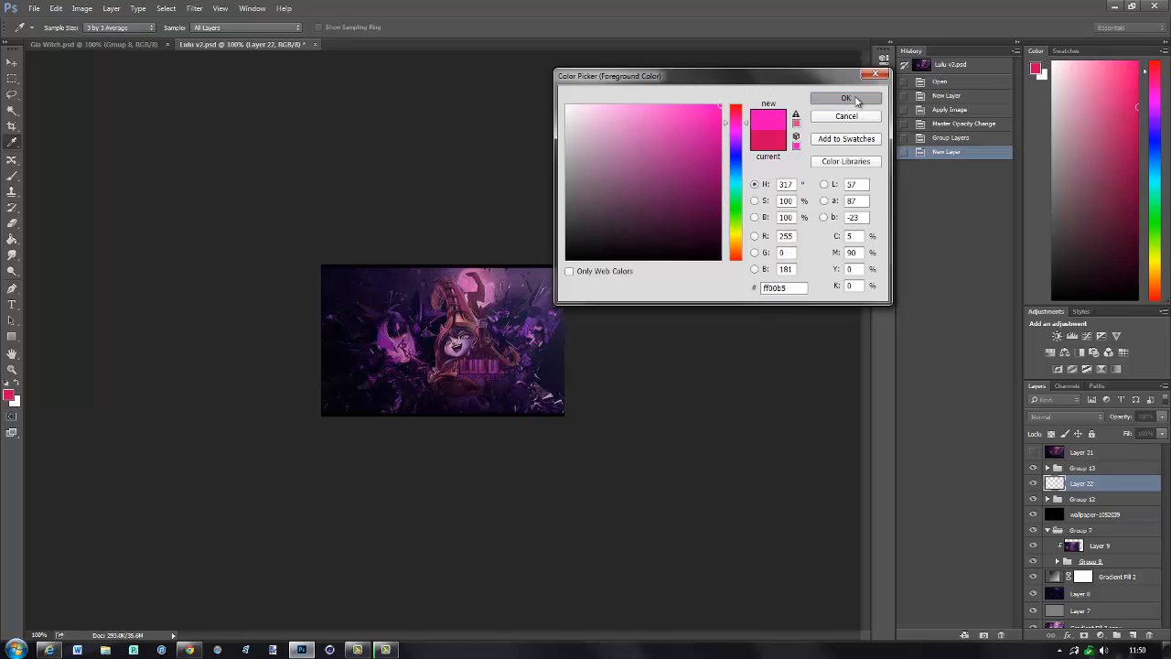
pyautogui.press('b')
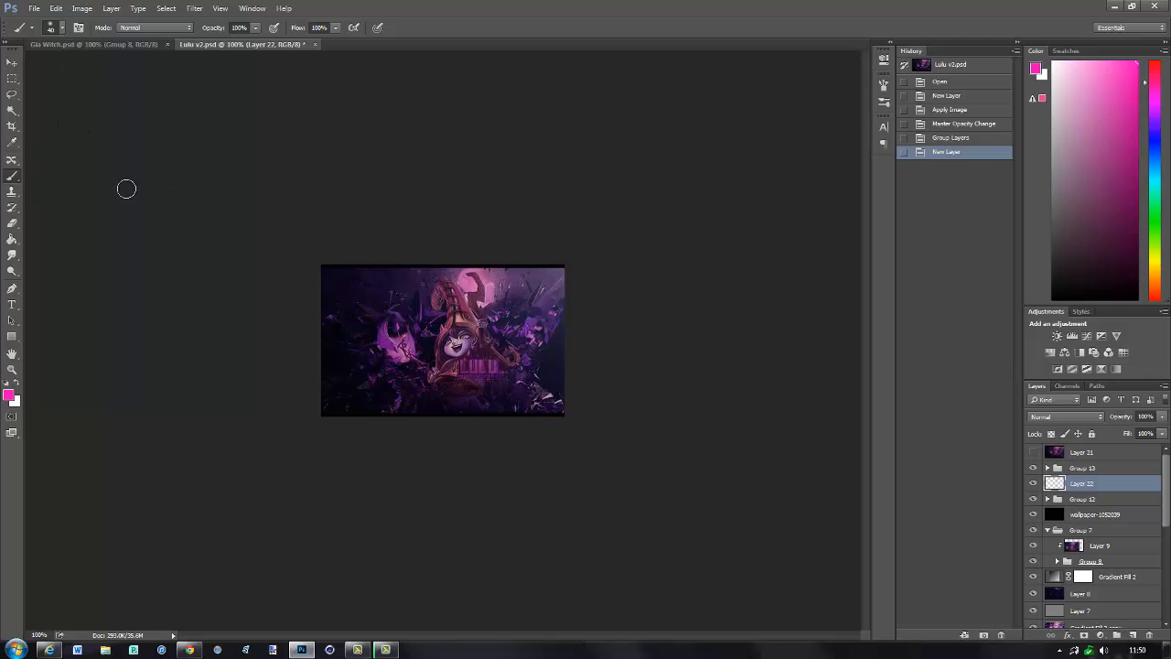
# - Paint six soft pink spots over the left orb, text, moon and areas around the character with a 100 px brush
pyautogui.moveTo(414, 358); pyautogui.dragTo(397, 345)
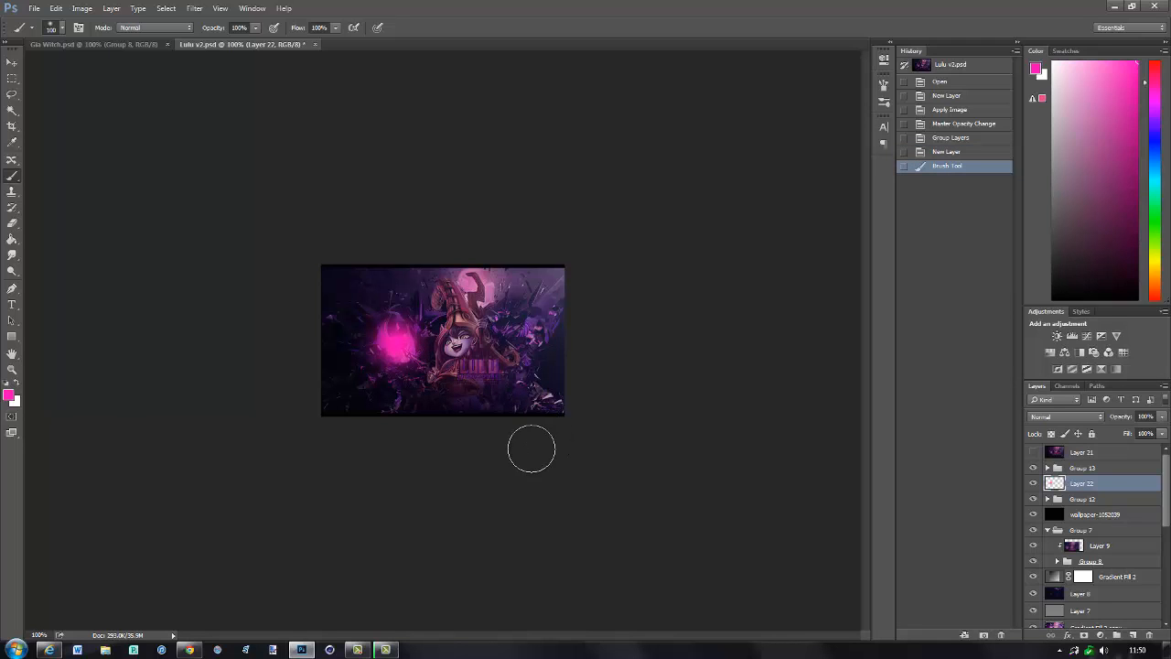
pyautogui.click(477, 370)
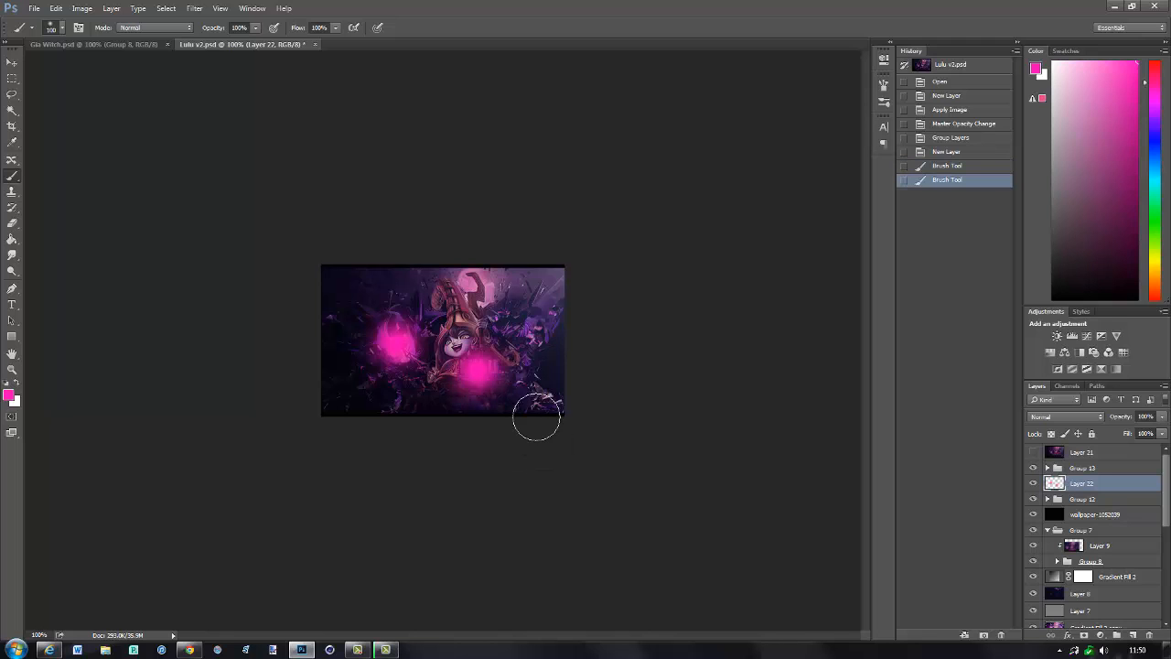
pyautogui.click(498, 322)
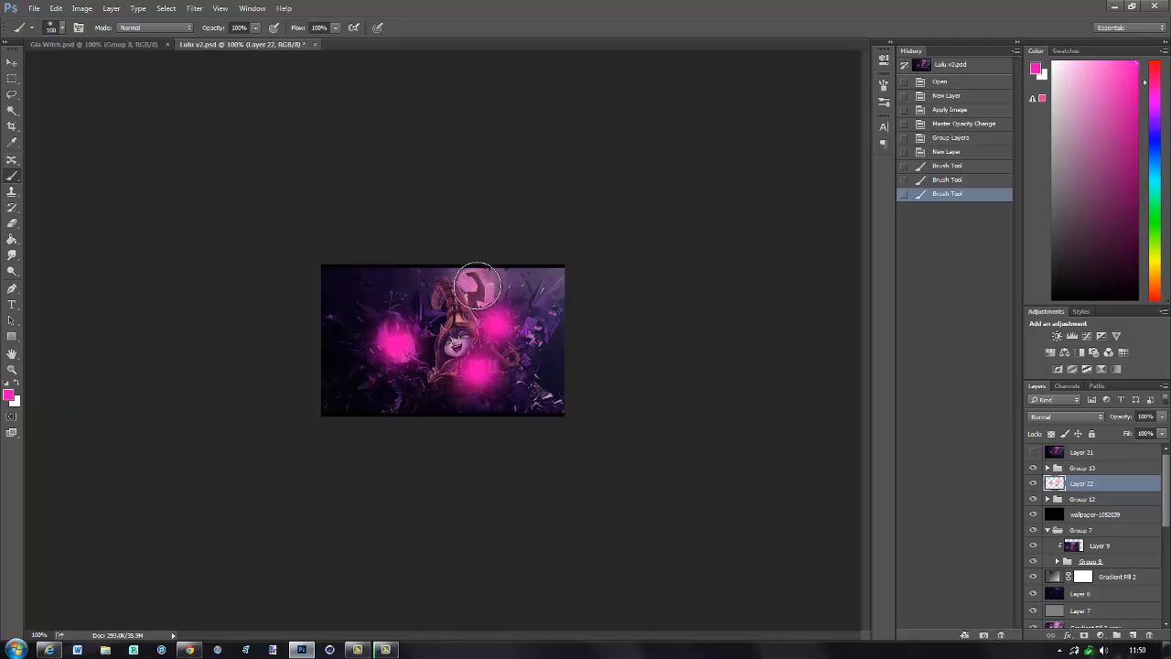
pyautogui.click(476, 283)
pyautogui.click(437, 318)
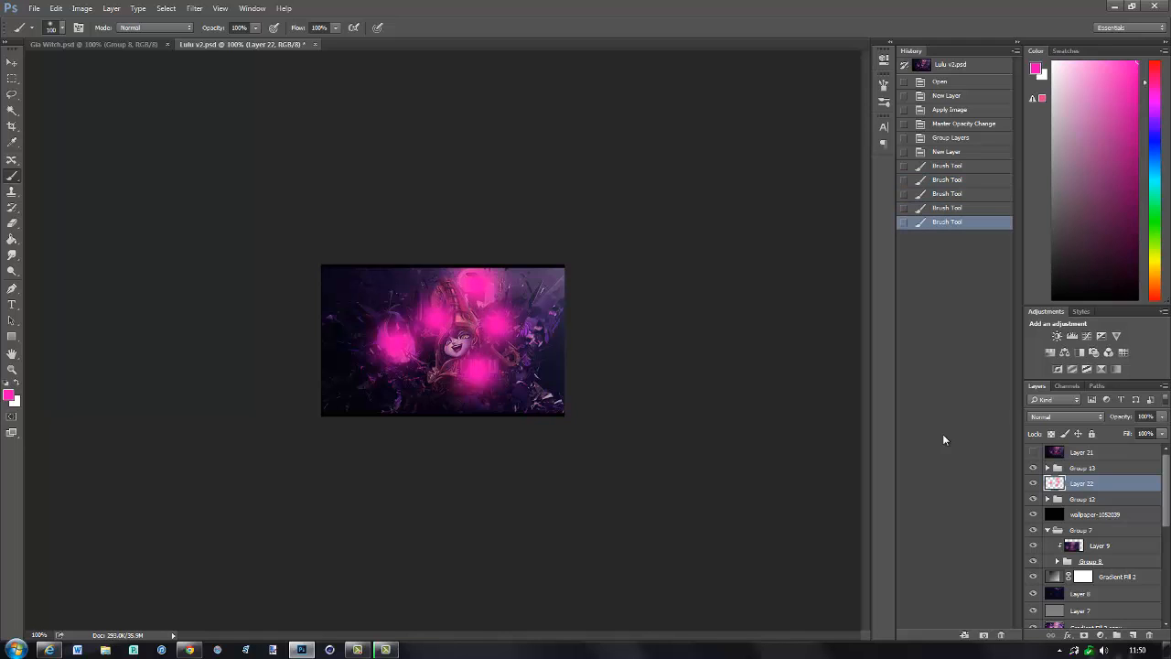
pyautogui.click(429, 380)
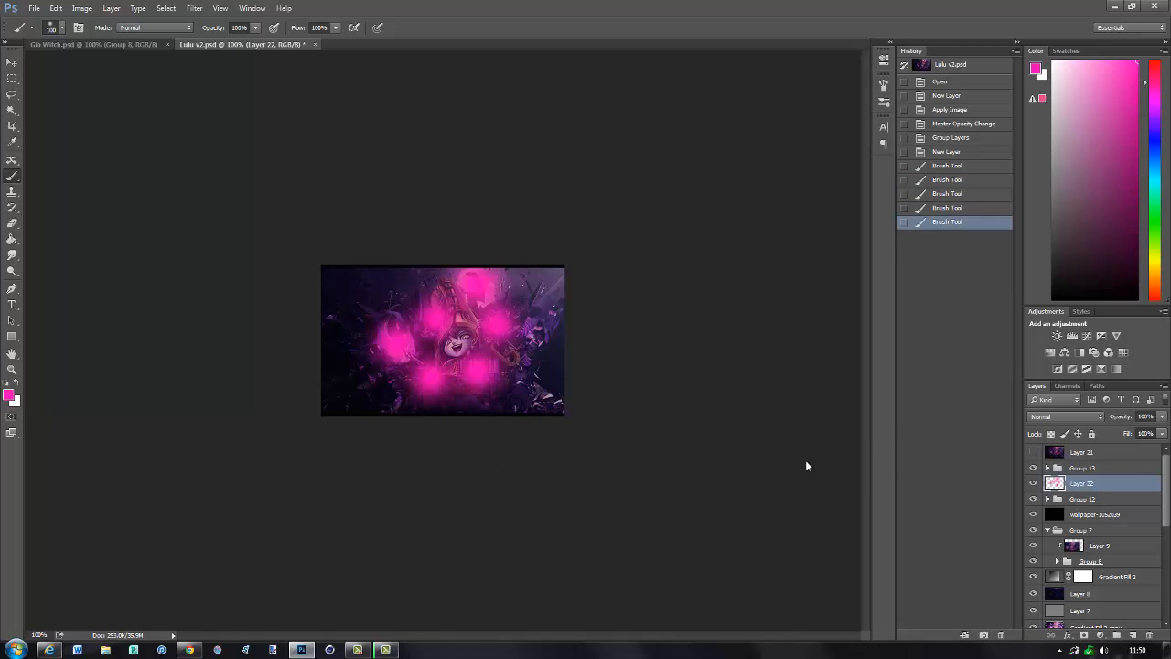
# - Set the pink spots layer's blending mode to Soft Light and compare it off and on
pyautogui.click(1074, 417)
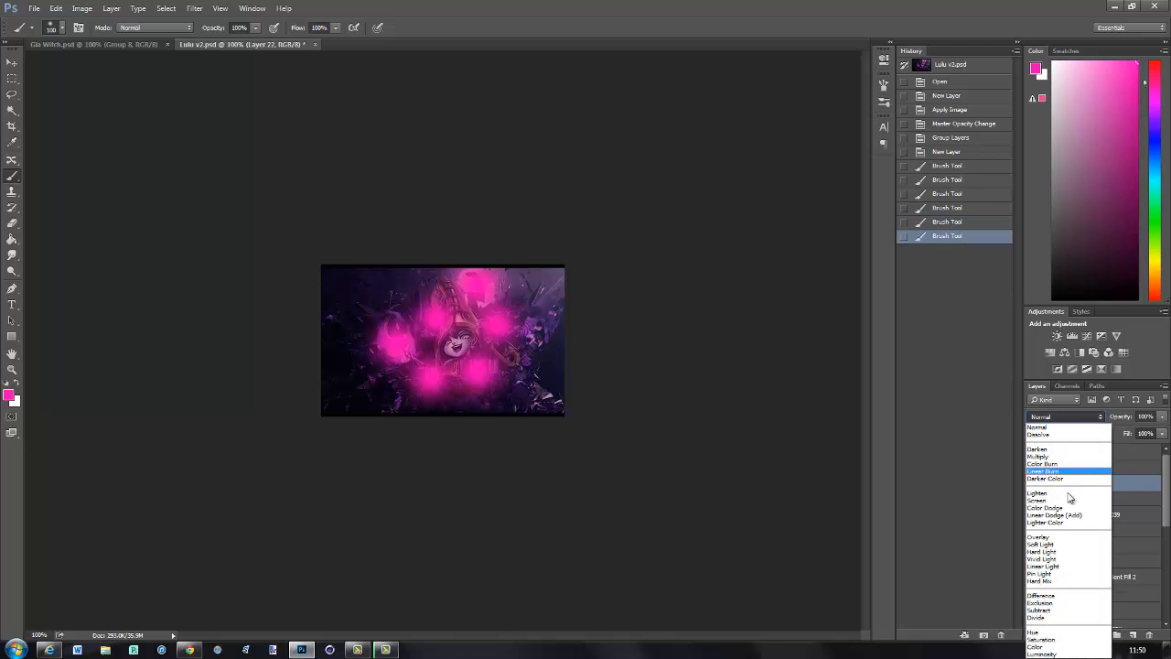
pyautogui.click(1073, 546)
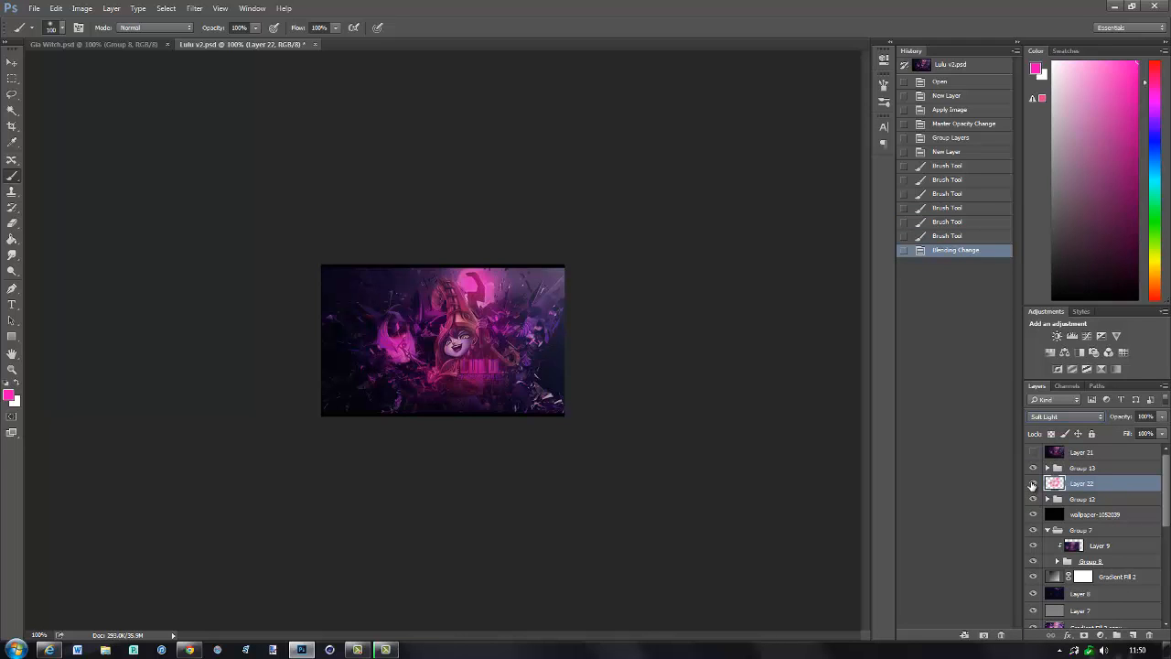
pyautogui.click(1033, 484)
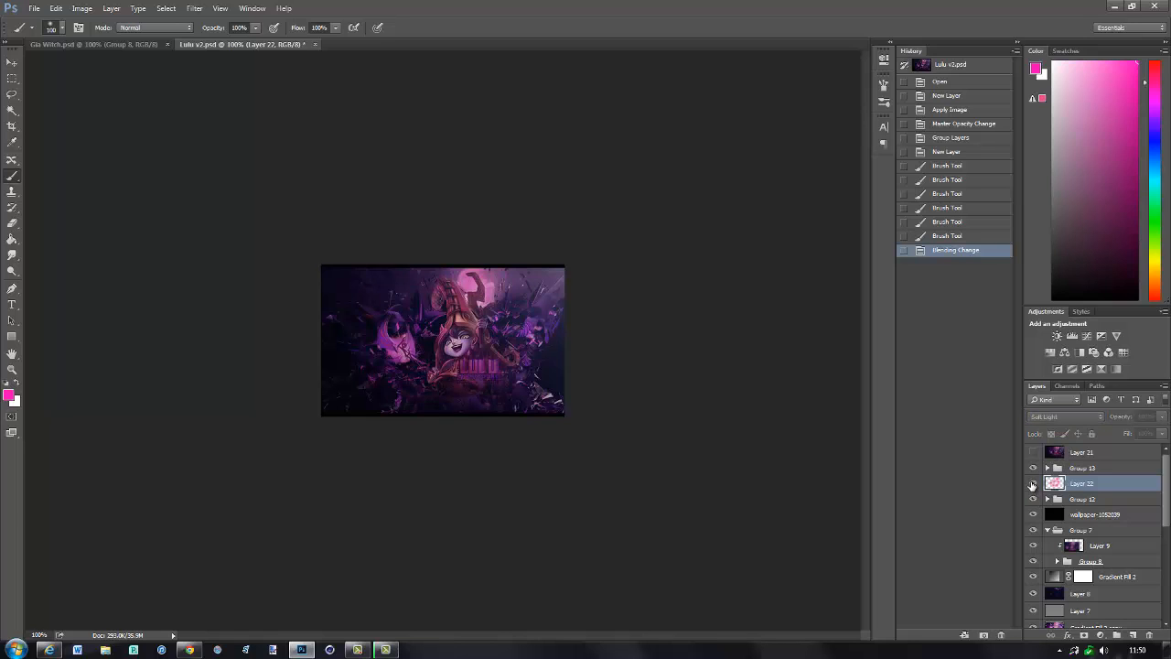
pyautogui.click(1033, 484)
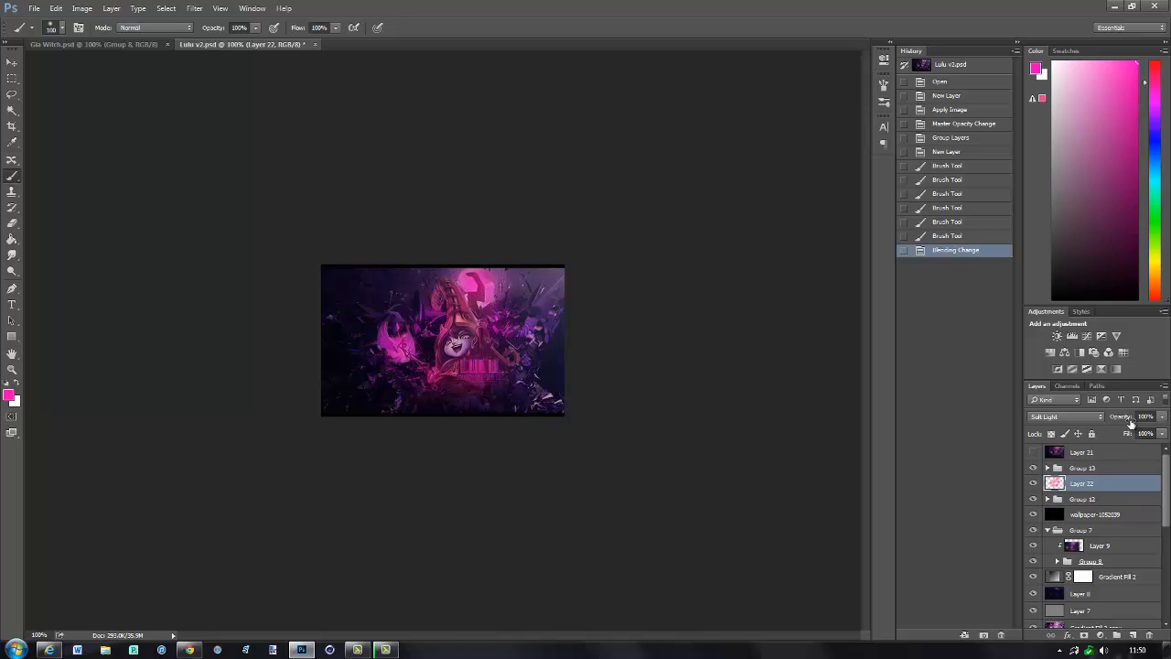
# - Lower the pink spots layer's opacity to 51% and compare it off and on
pyautogui.moveTo(1132, 421); pyautogui.dragTo(1098, 412)
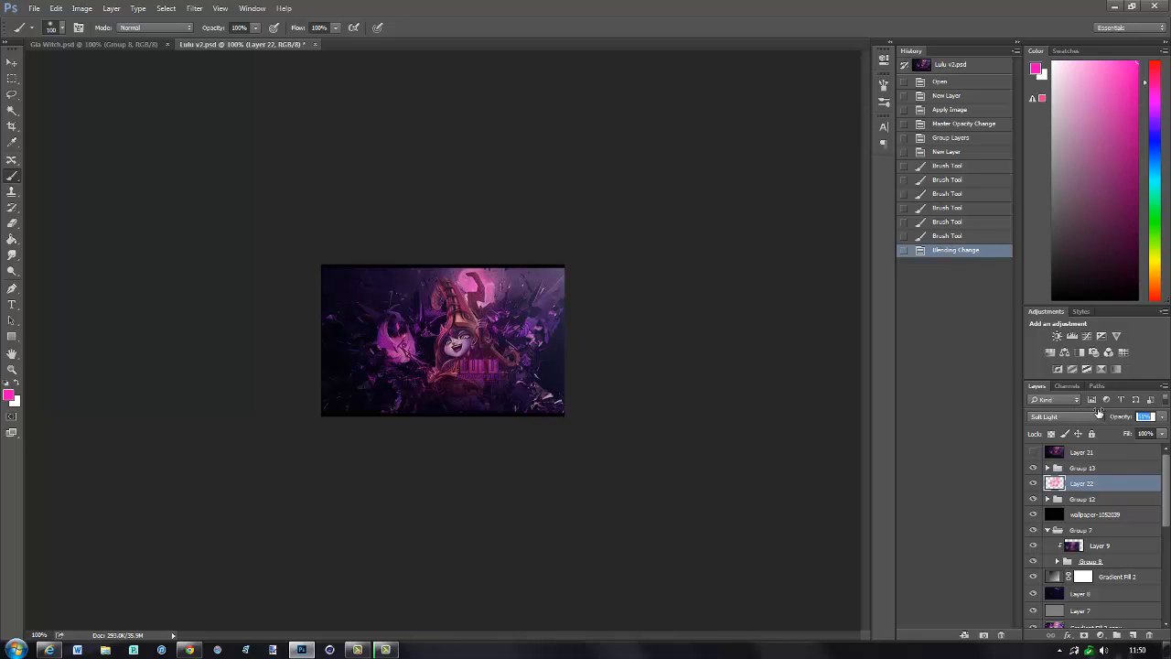
pyautogui.click(1041, 486)
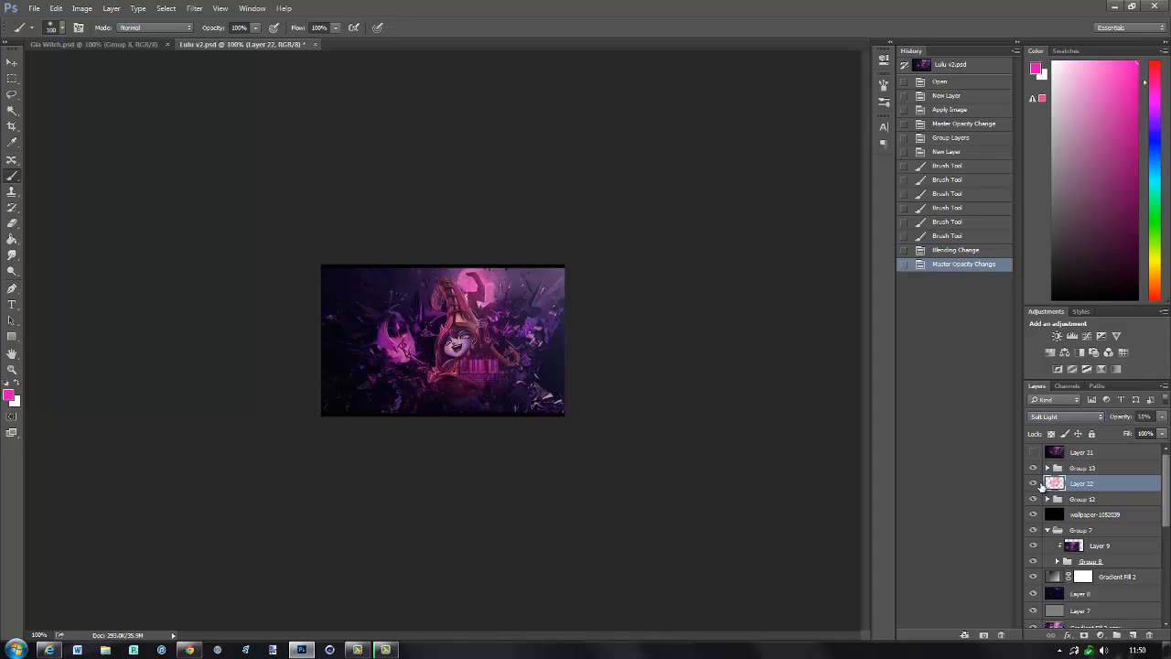
pyautogui.click(1033, 484)
pyautogui.click(1033, 484)
# - Add a new layer above the pink spots layer and set the foreground colour to d800ff for the Brush tool
pyautogui.click(1140, 637)
pyautogui.press('i')
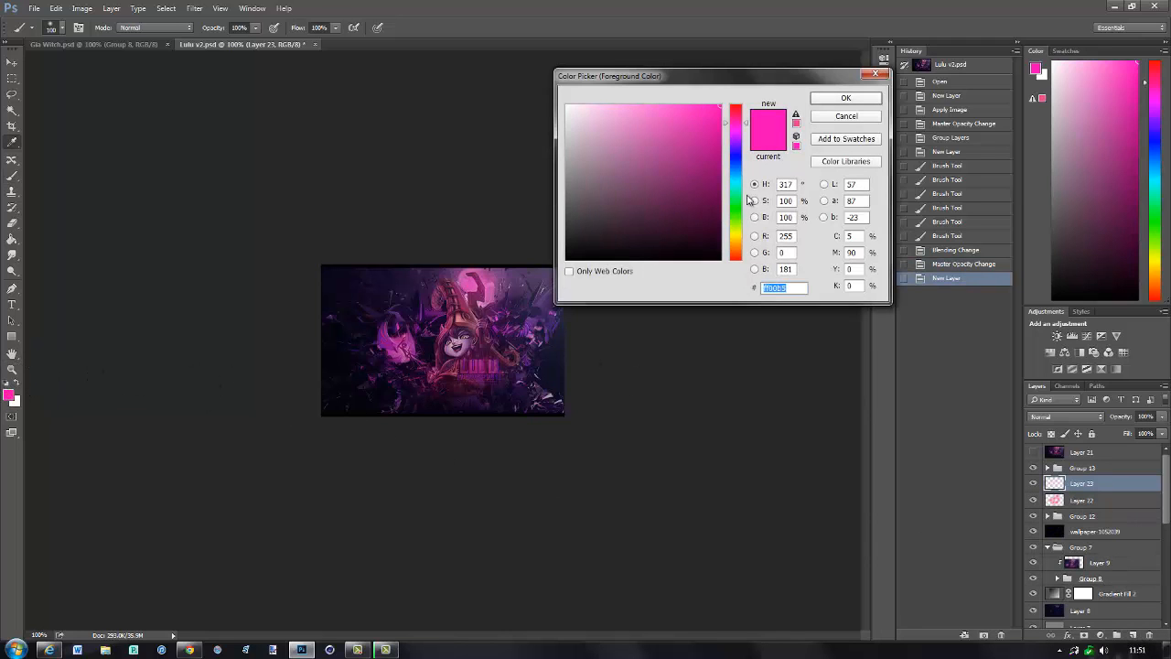
pyautogui.moveTo(739, 160); pyautogui.dragTo(742, 139)
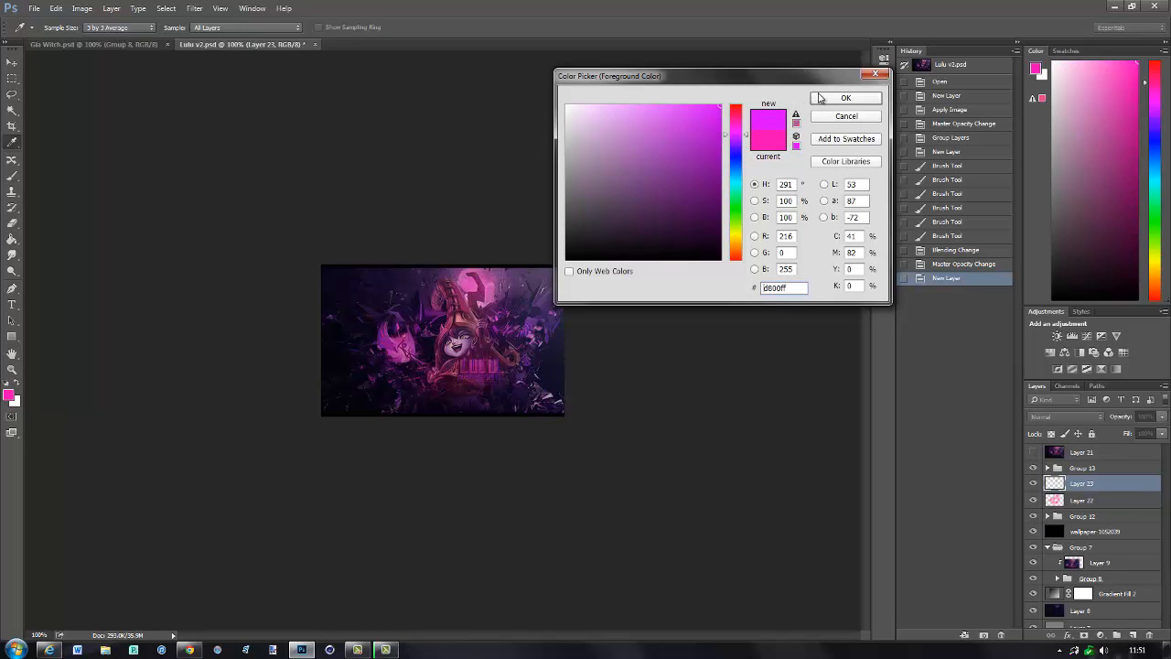
pyautogui.click(819, 98)
pyautogui.press('b')
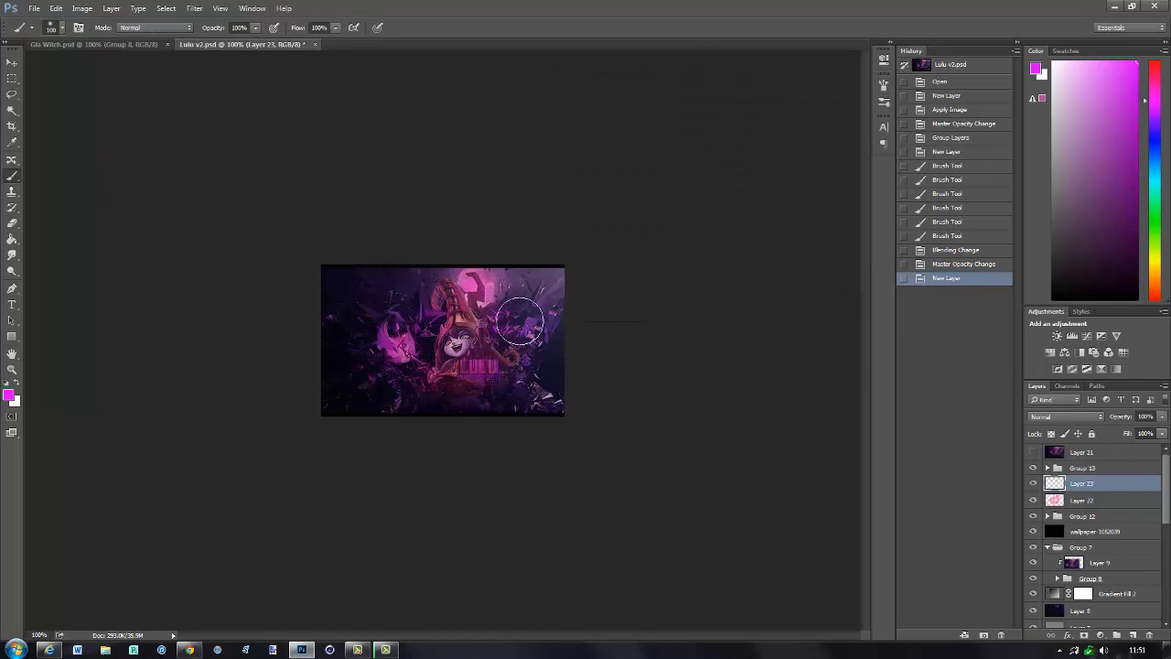
# - Paint seven magenta spots around the character with a 90 px brush and a smaller 60 px one below the left orb
pyautogui.press('[')
pyautogui.click(400, 385)
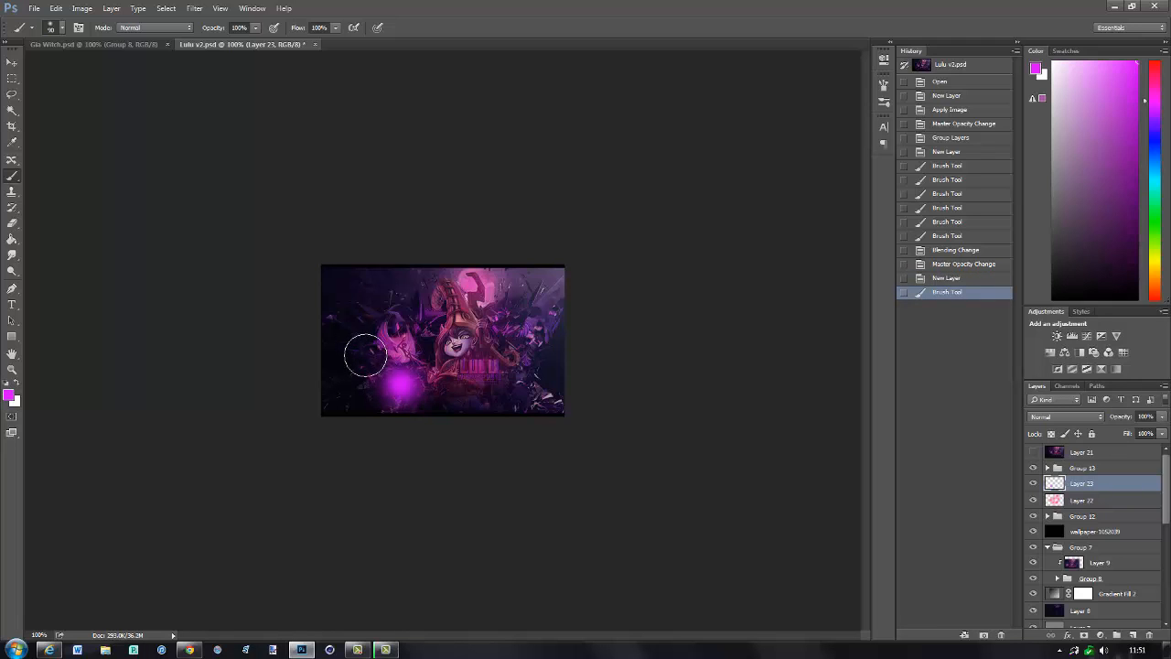
pyautogui.click(356, 322)
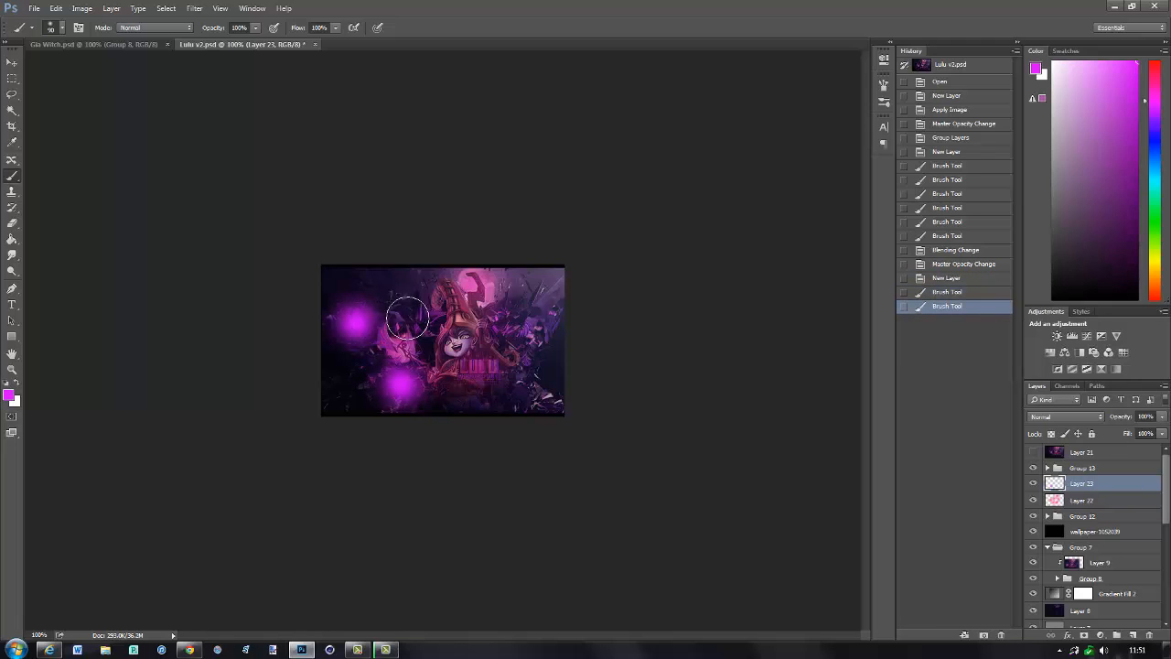
pyautogui.click(404, 313)
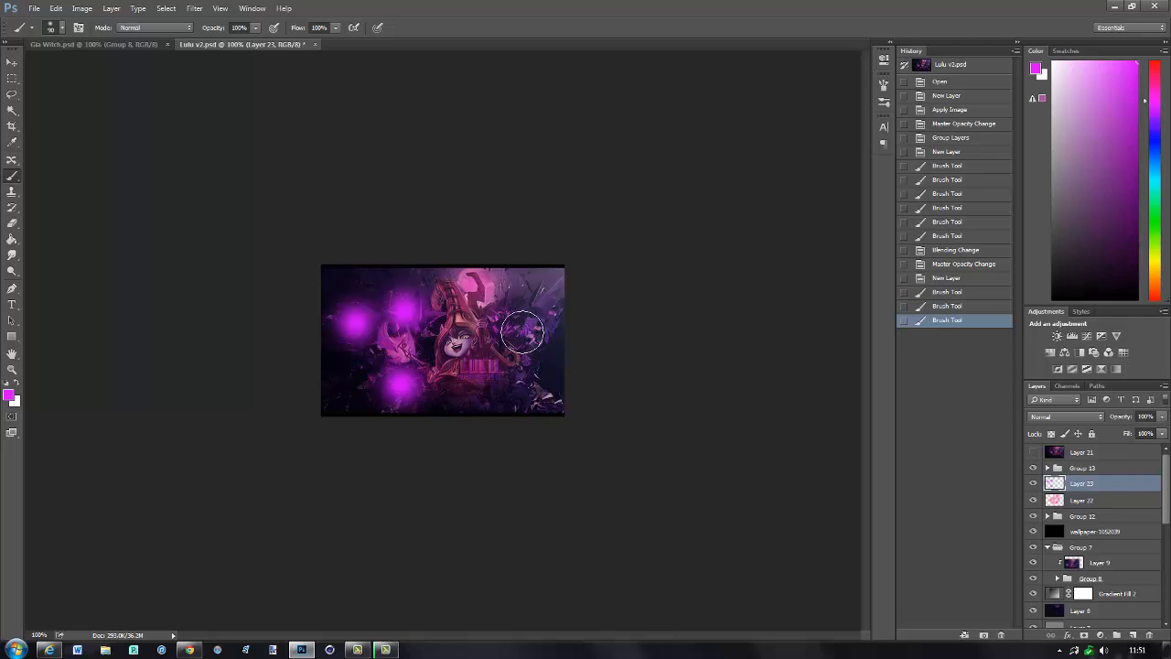
pyautogui.click(521, 328)
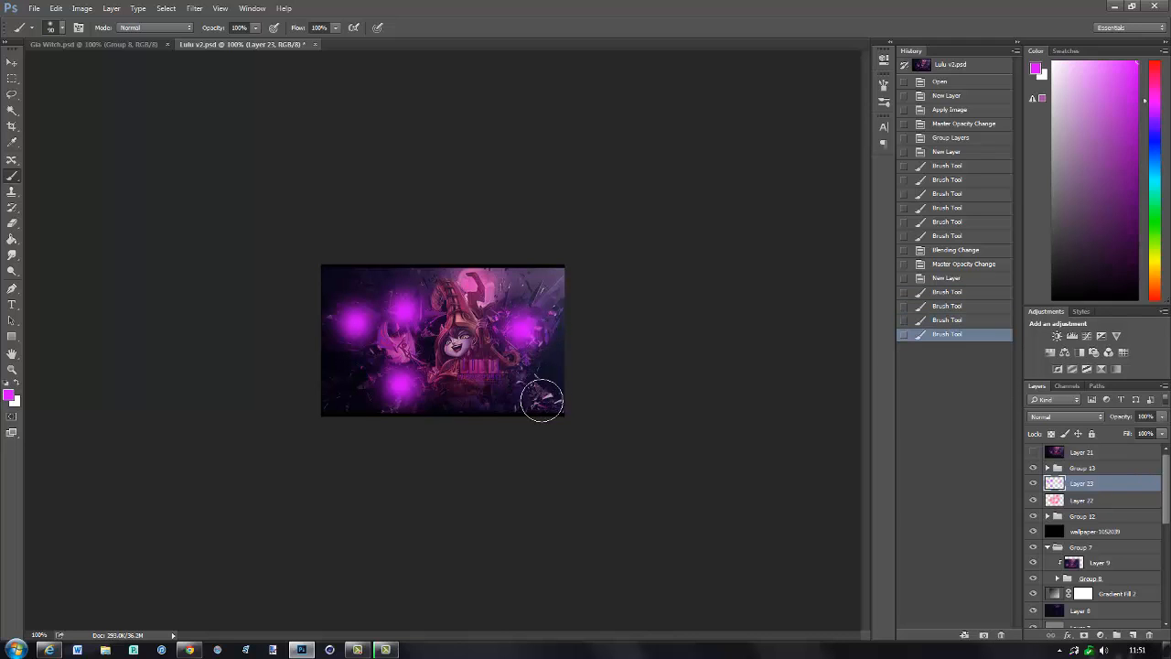
pyautogui.click(541, 399)
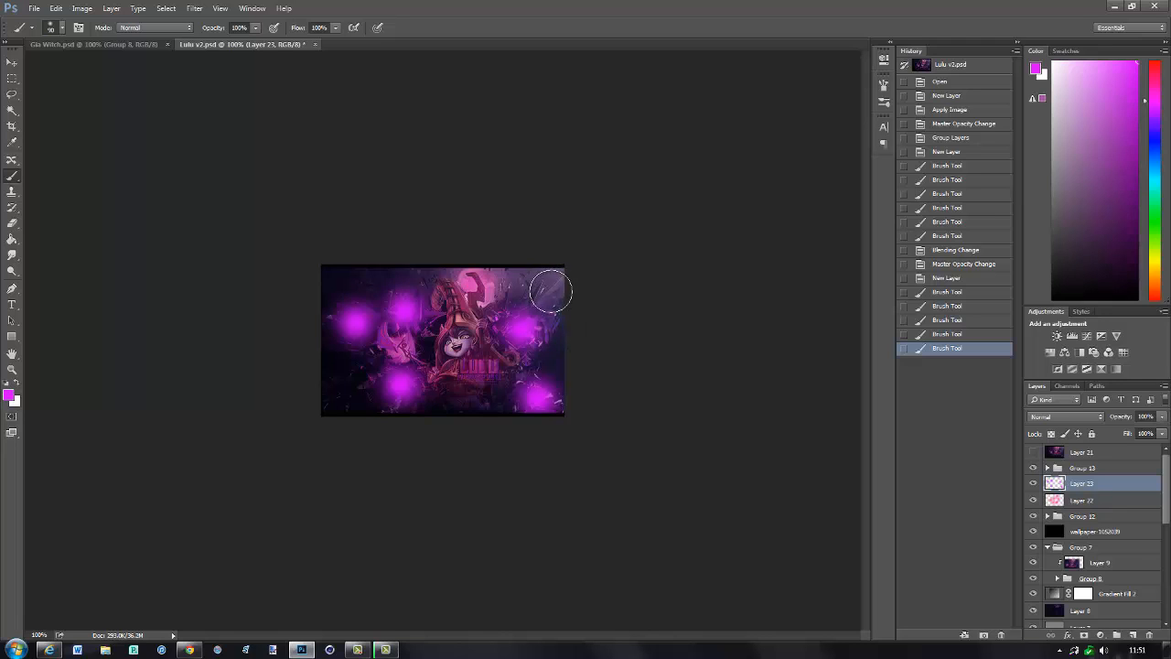
pyautogui.click(551, 291)
pyautogui.click(488, 393)
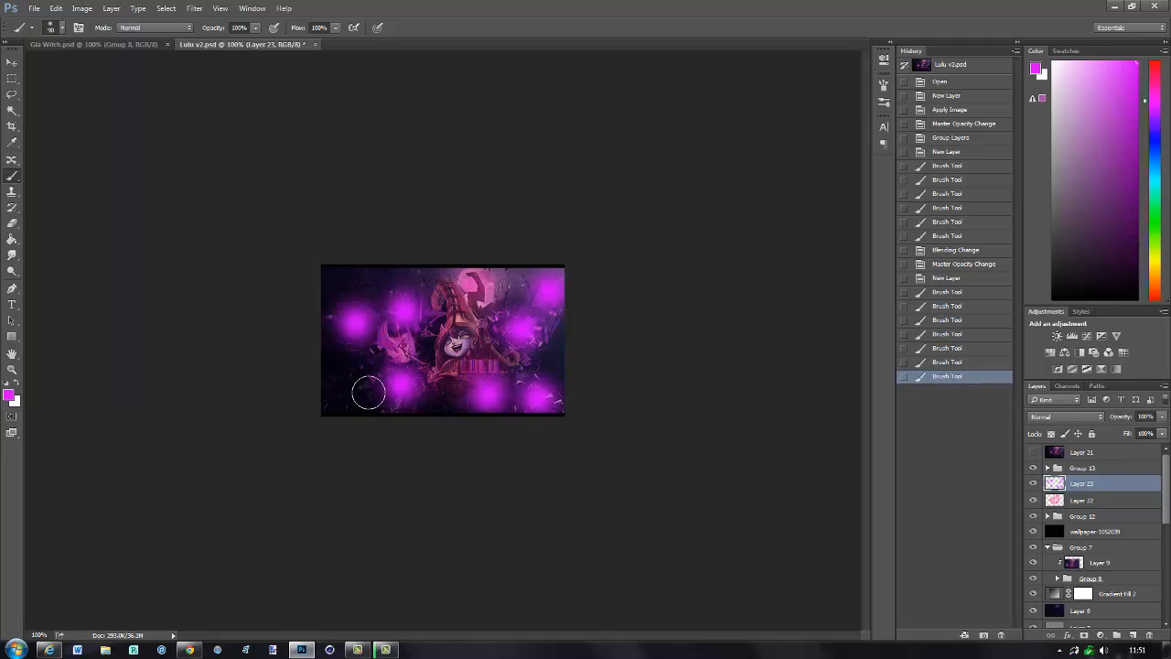
pyautogui.click(358, 370)
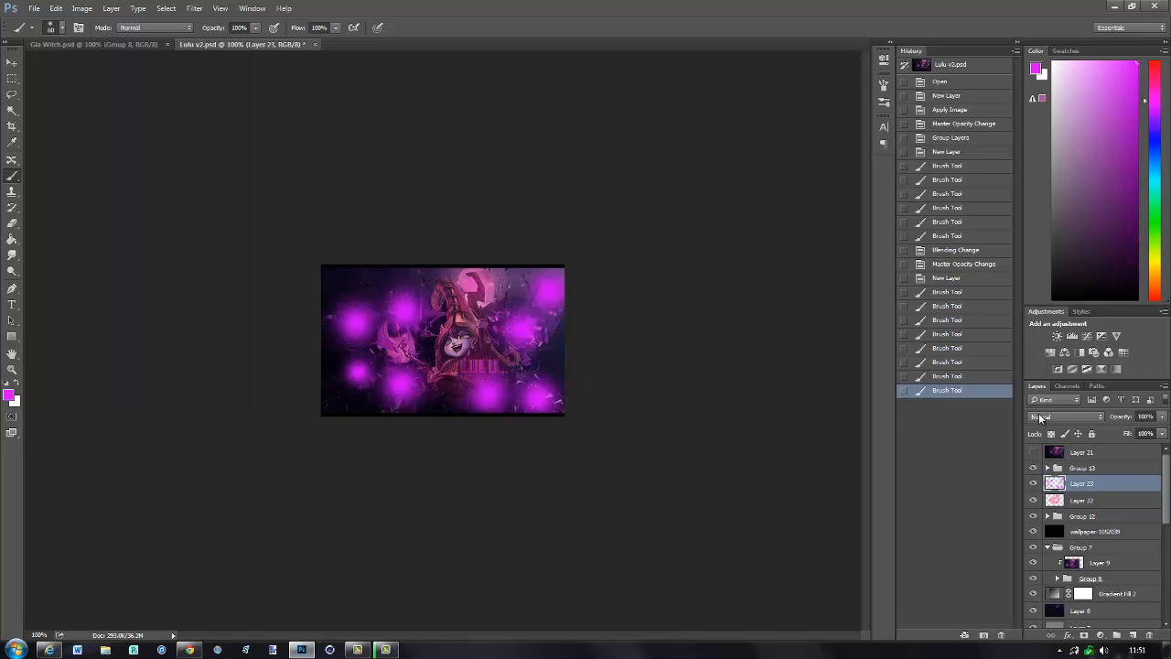
# - Set the magenta spots layer to Soft Light at 41% opacity and compare it off and on
pyautogui.click(1063, 417)
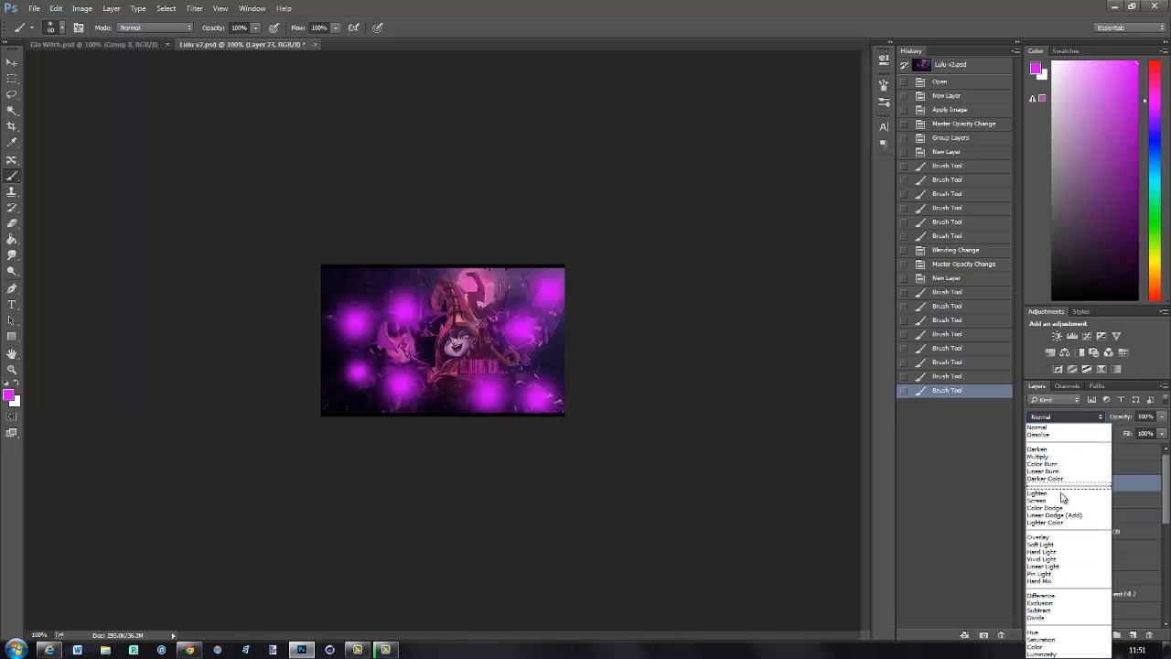
pyautogui.click(1078, 553)
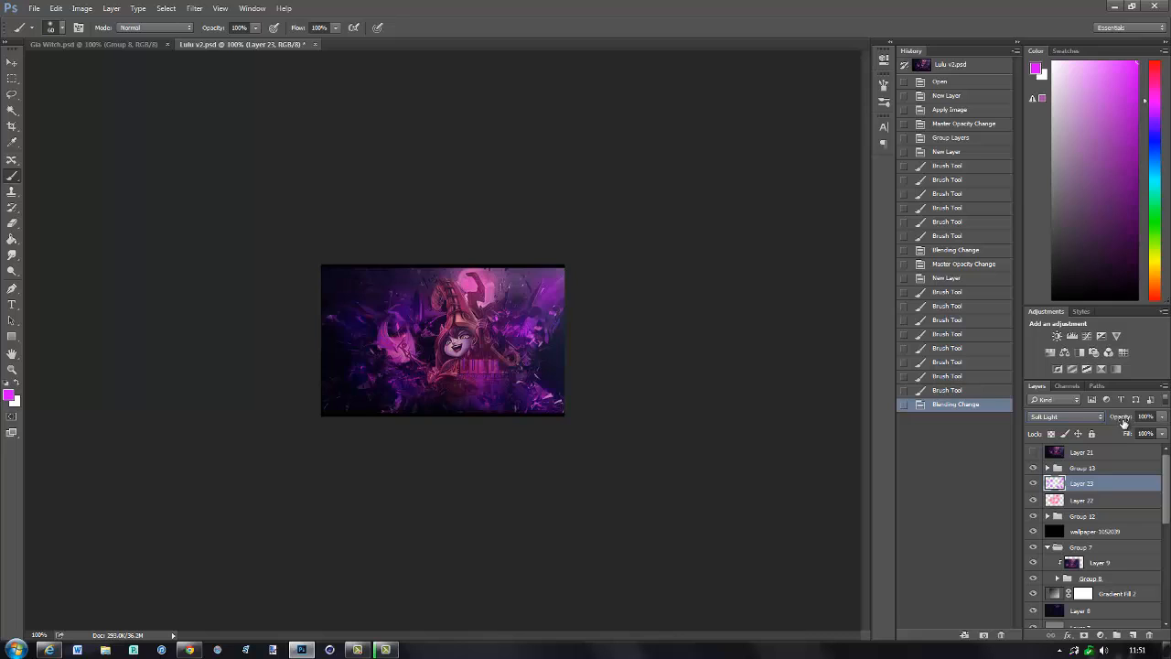
pyautogui.moveTo(1123, 420); pyautogui.dragTo(1088, 420)
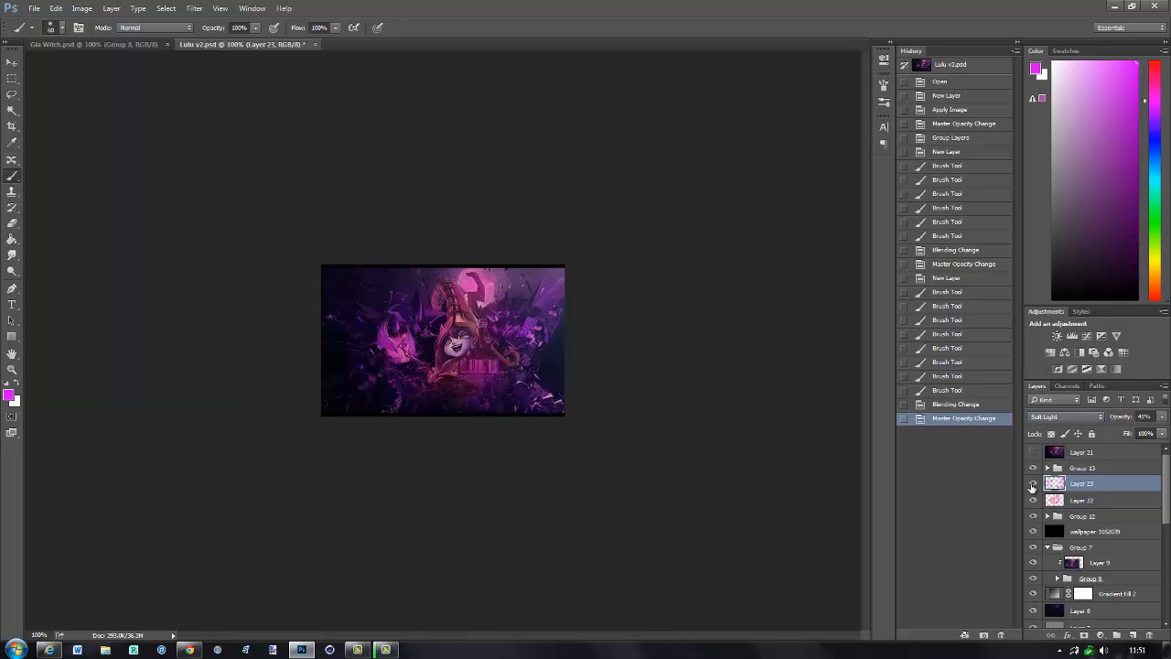
pyautogui.click(1033, 483)
pyautogui.click(1033, 483)
# - Add a new layer and paint one white spot over the character's face with a 70 px brush
pyautogui.click(1132, 635)
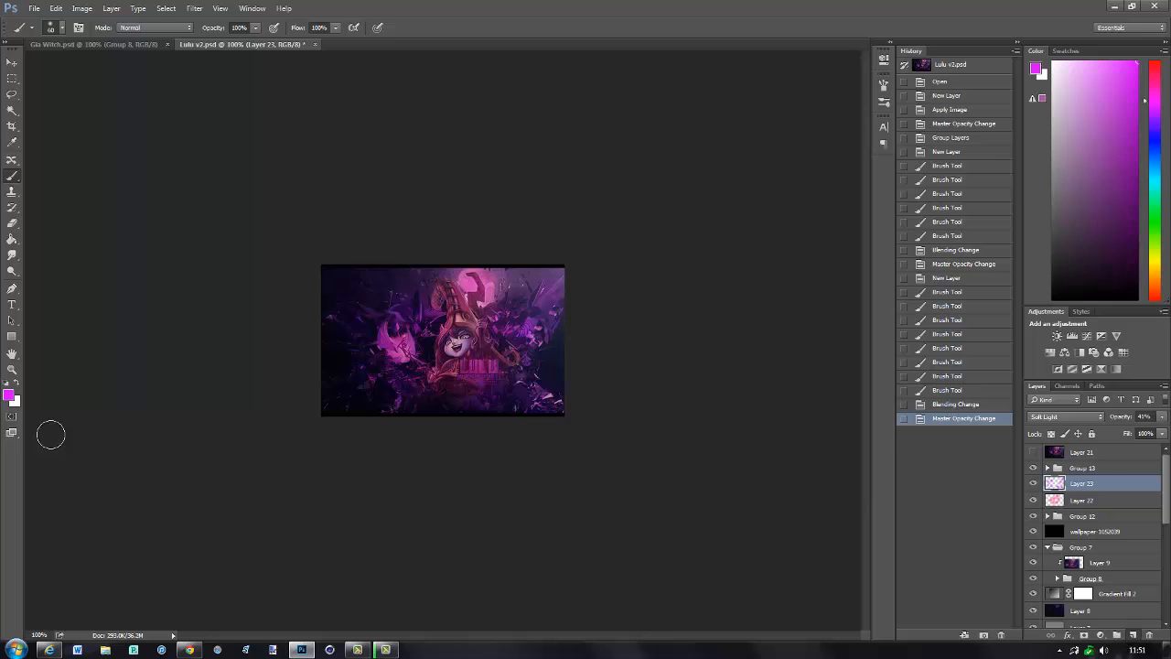
pyautogui.click(17, 390)
pyautogui.press(']')
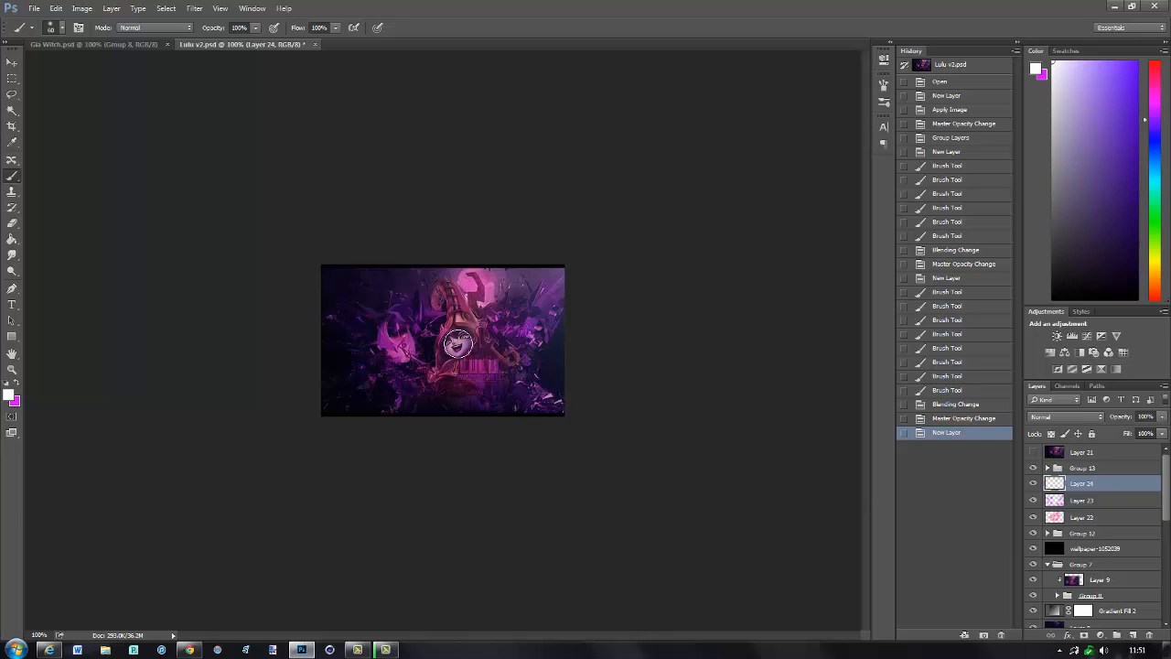
pyautogui.click(457, 344)
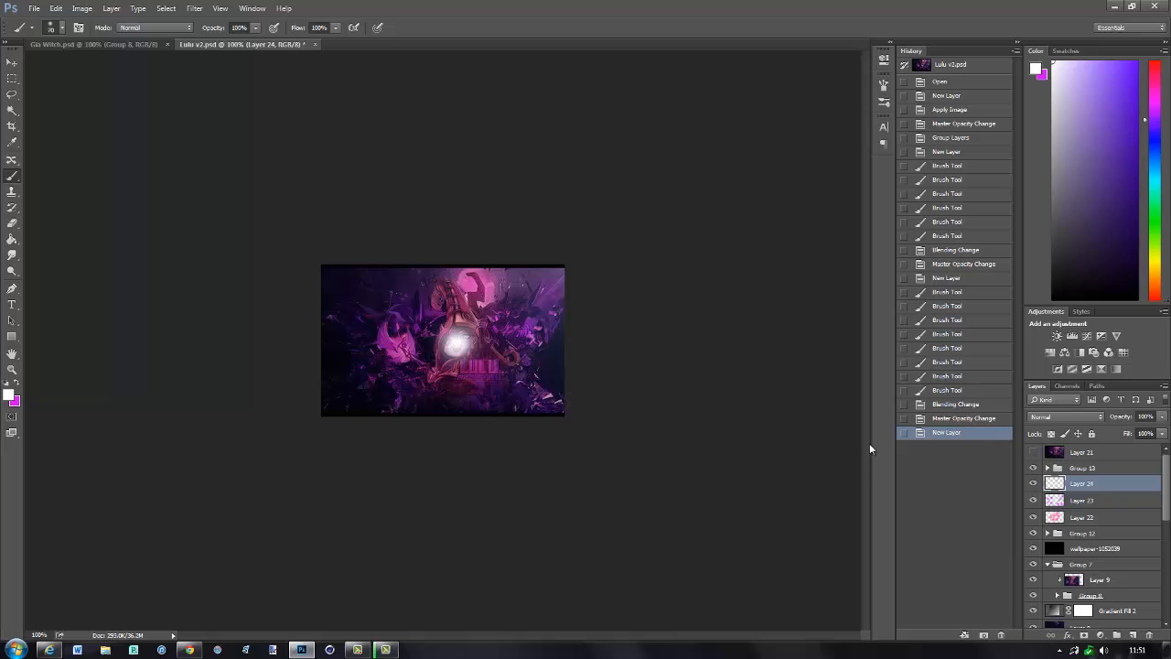
# - Set the white face spot layer to Soft Light at 30% opacity and compare it off and on
pyautogui.click(1066, 416)
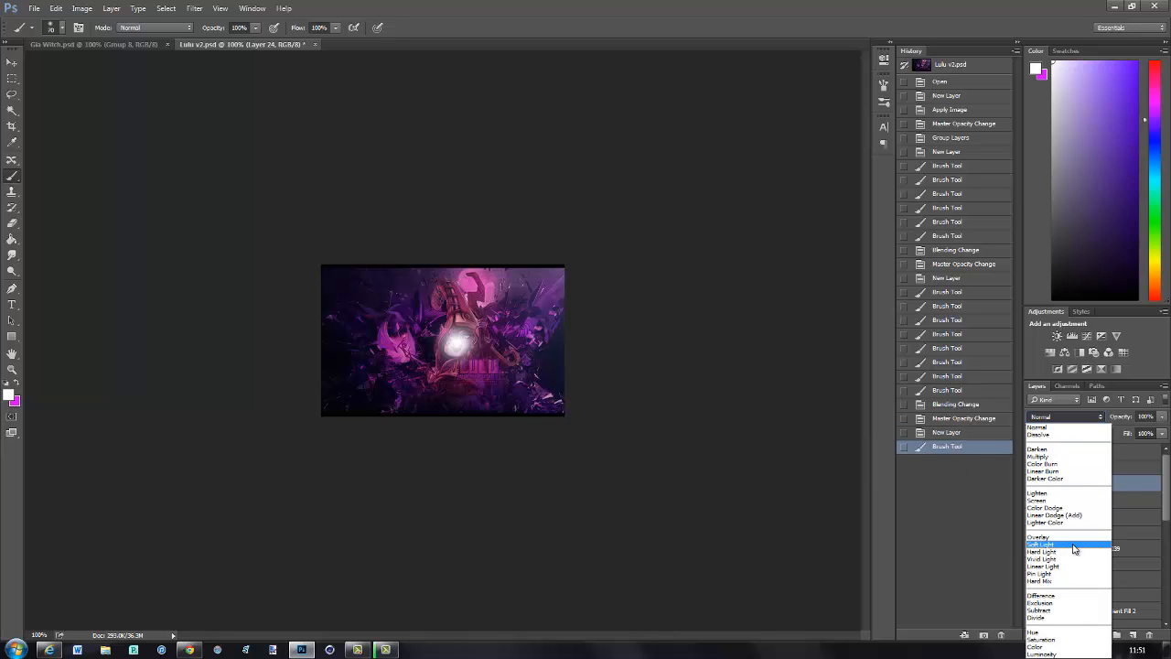
pyautogui.click(1066, 541)
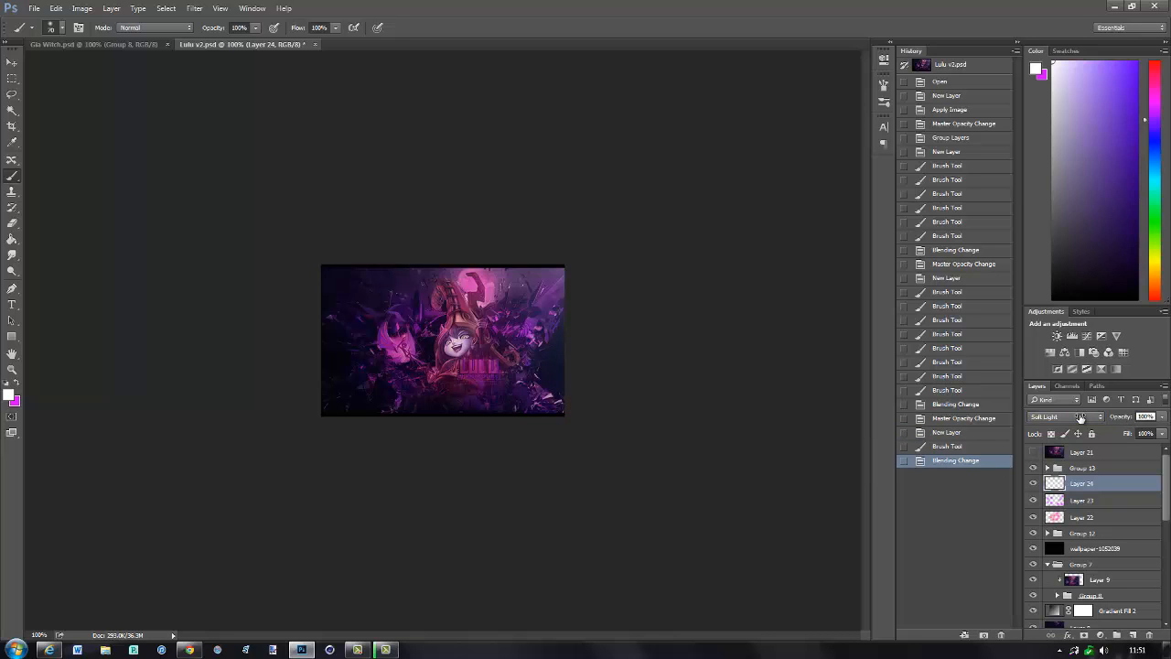
pyautogui.press('Tab')
pyautogui.press('Return')
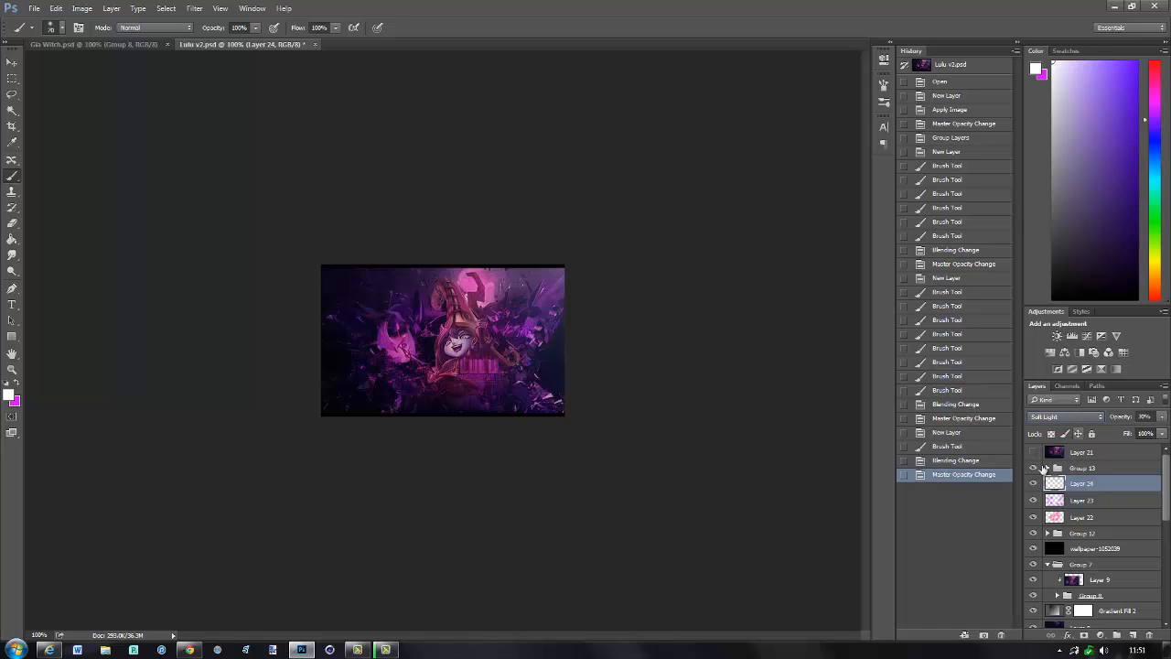
pyautogui.click(1034, 483)
pyautogui.click(1035, 483)
# - Add a new layer and set the foreground colour to d42b50, starting from a colour sampled on the character's hat
pyautogui.click(1132, 636)
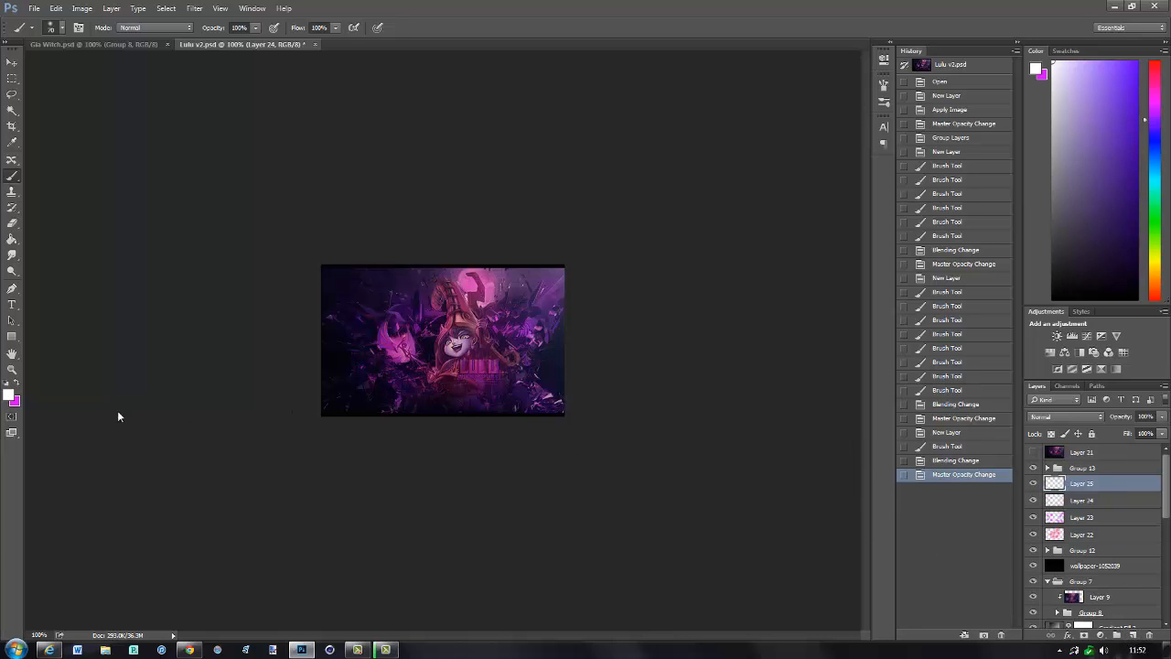
pyautogui.click(16, 385)
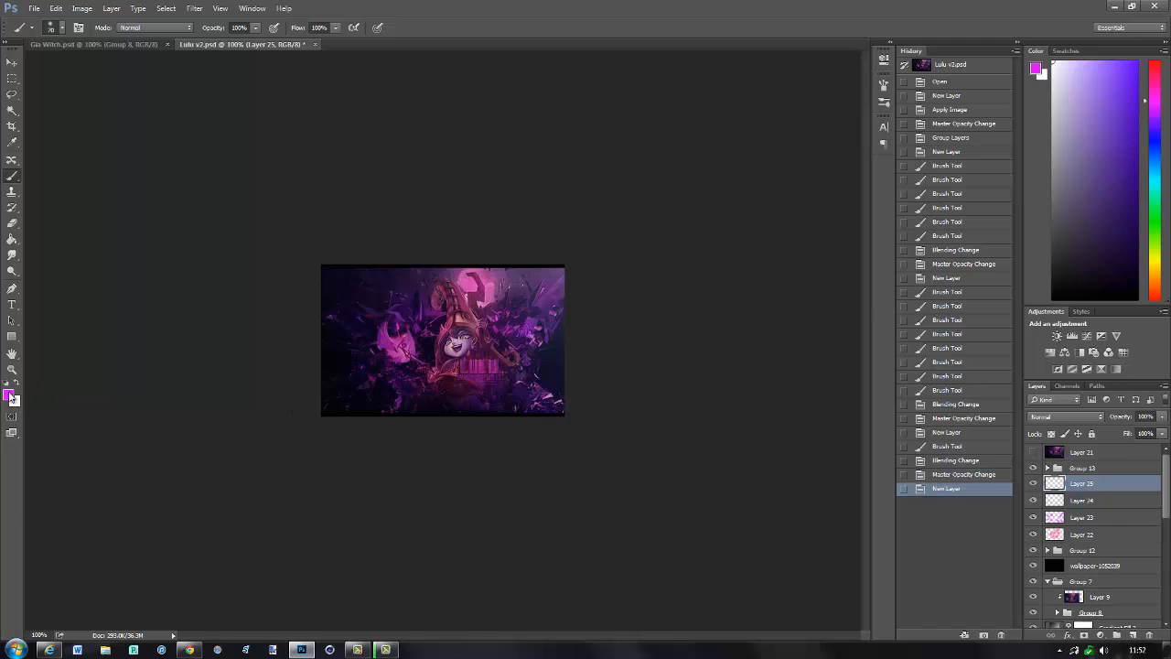
pyautogui.click(9, 394)
pyautogui.click(468, 314)
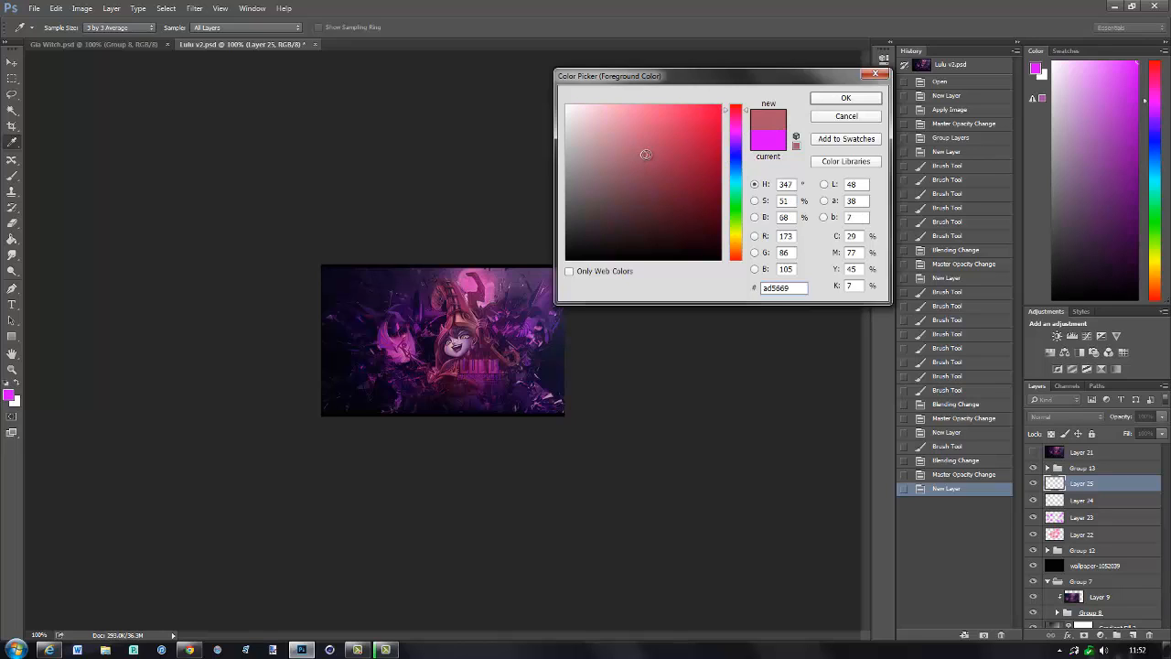
pyautogui.moveTo(646, 155); pyautogui.dragTo(690, 130)
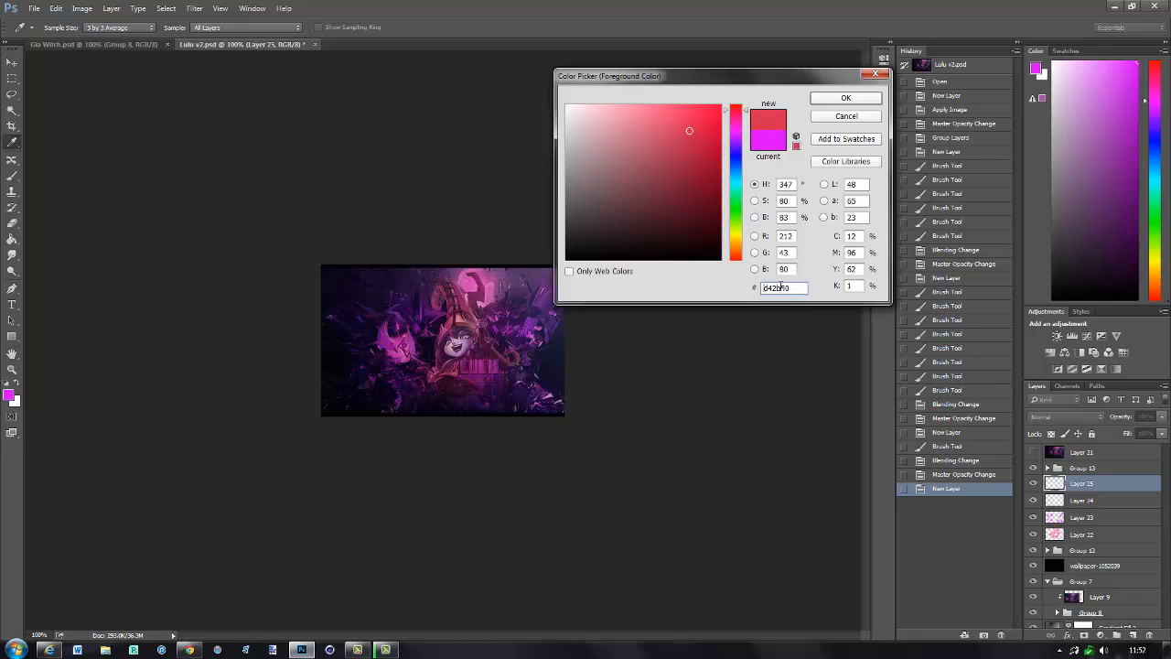
pyautogui.click(841, 102)
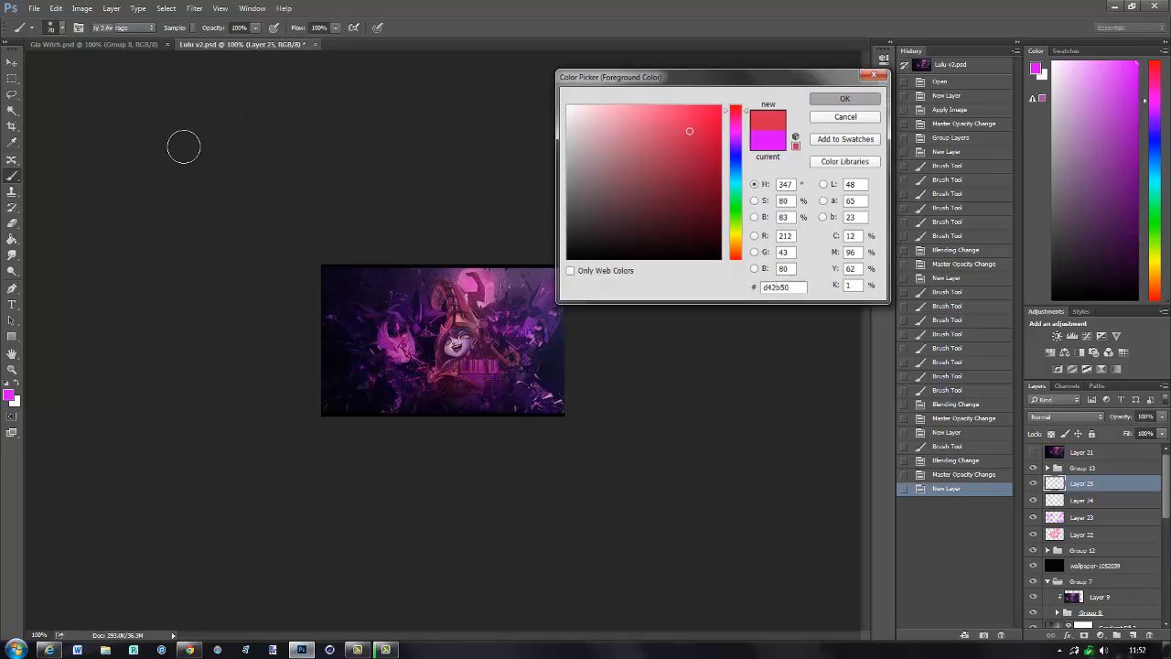
# - Paint a red spot over the hat with a 125 px brush and another below the face with a 90 px brush
pyautogui.press(']')
pyautogui.press(']')
pyautogui.press(']')
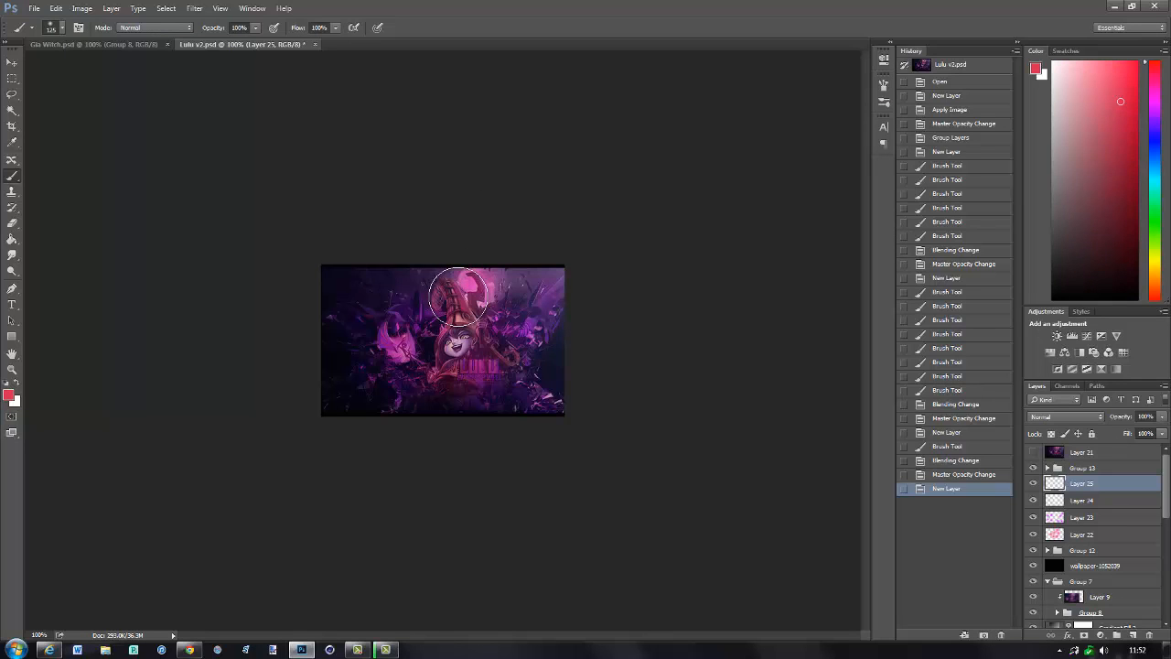
pyautogui.click(458, 296)
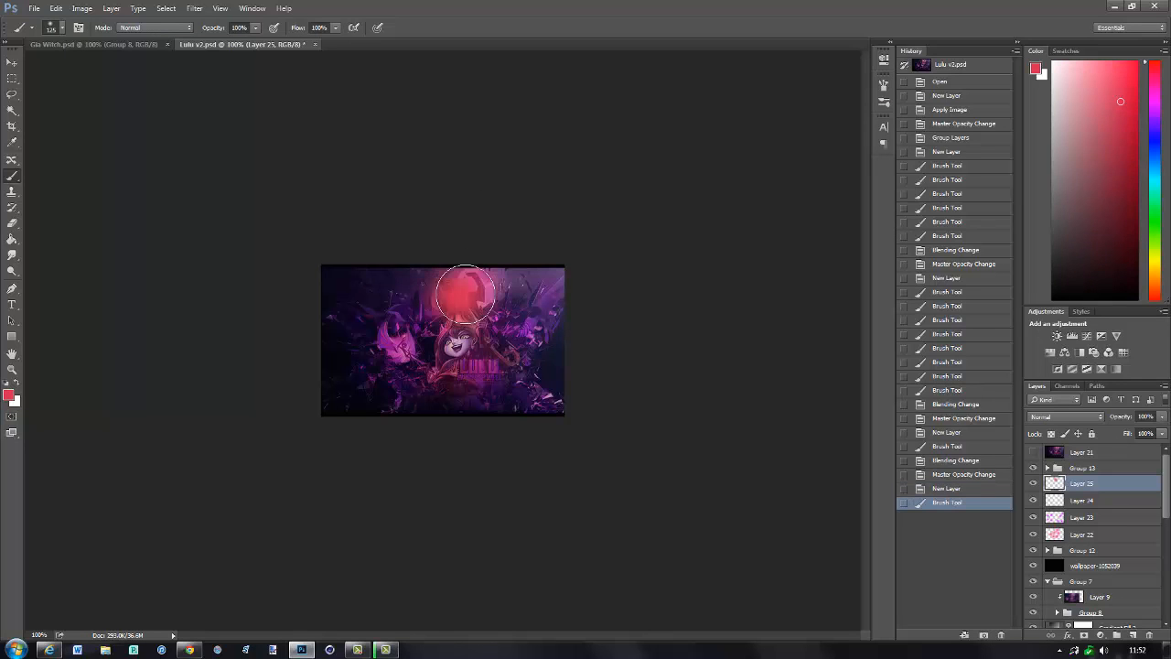
pyautogui.press('[')
pyautogui.press('[')
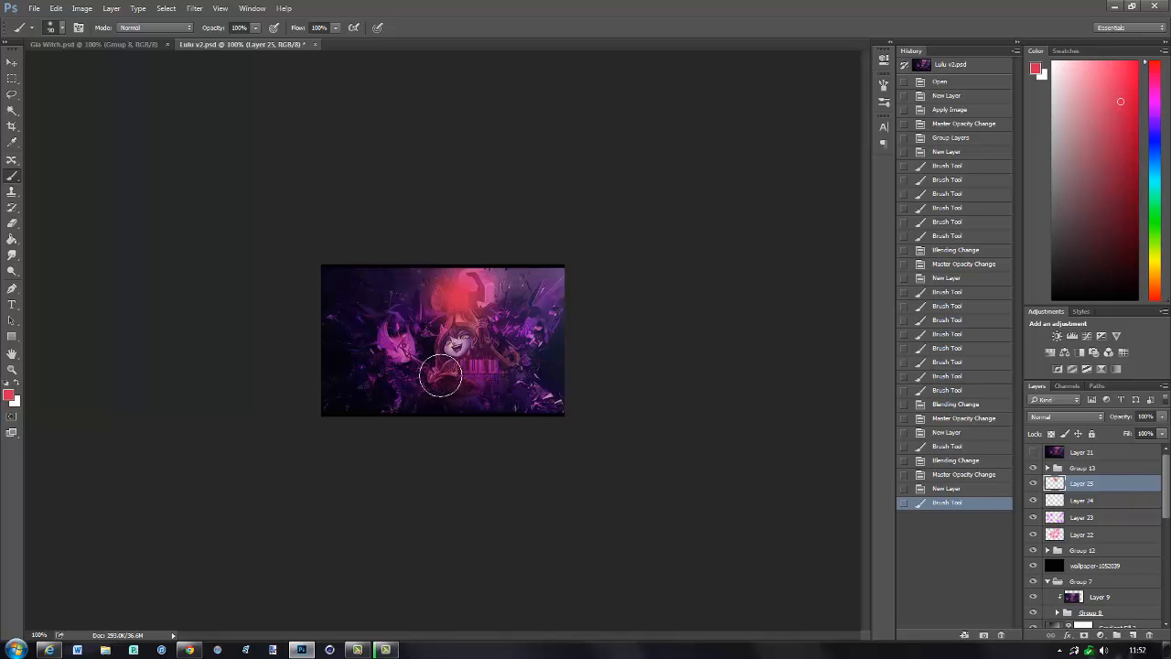
pyautogui.click(454, 379)
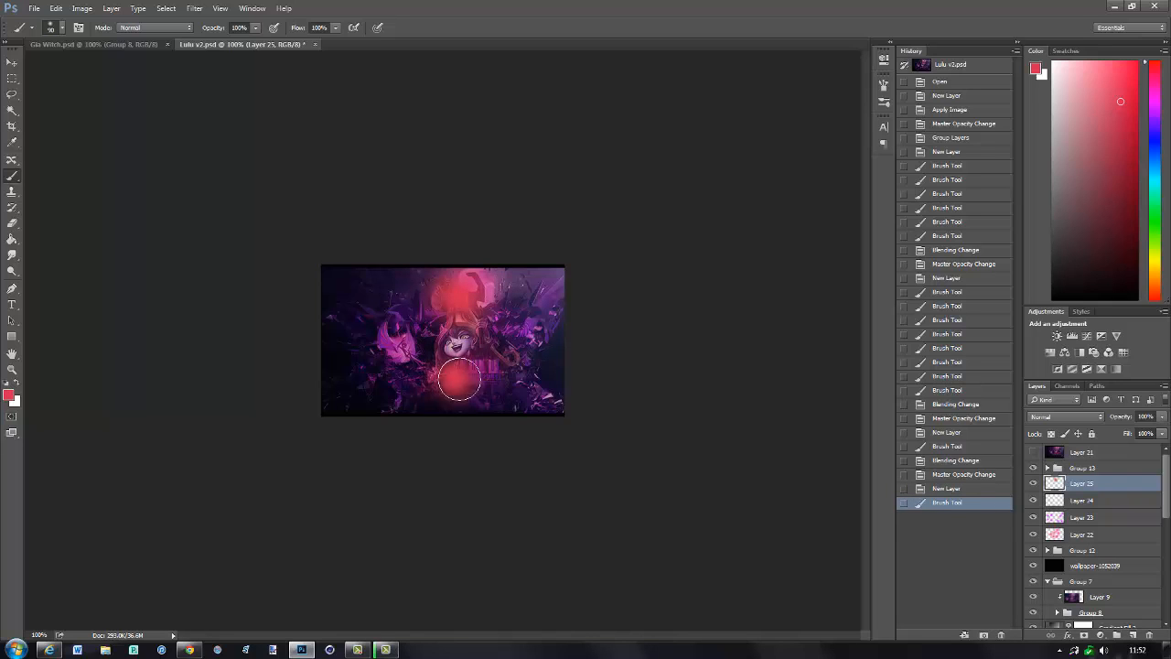
# - Paint three small red spots with a 50 px brush, two beside the face and one on the hat's curled tip
pyautogui.press('[')
pyautogui.press('[')
pyautogui.press('[')
pyautogui.press('[')
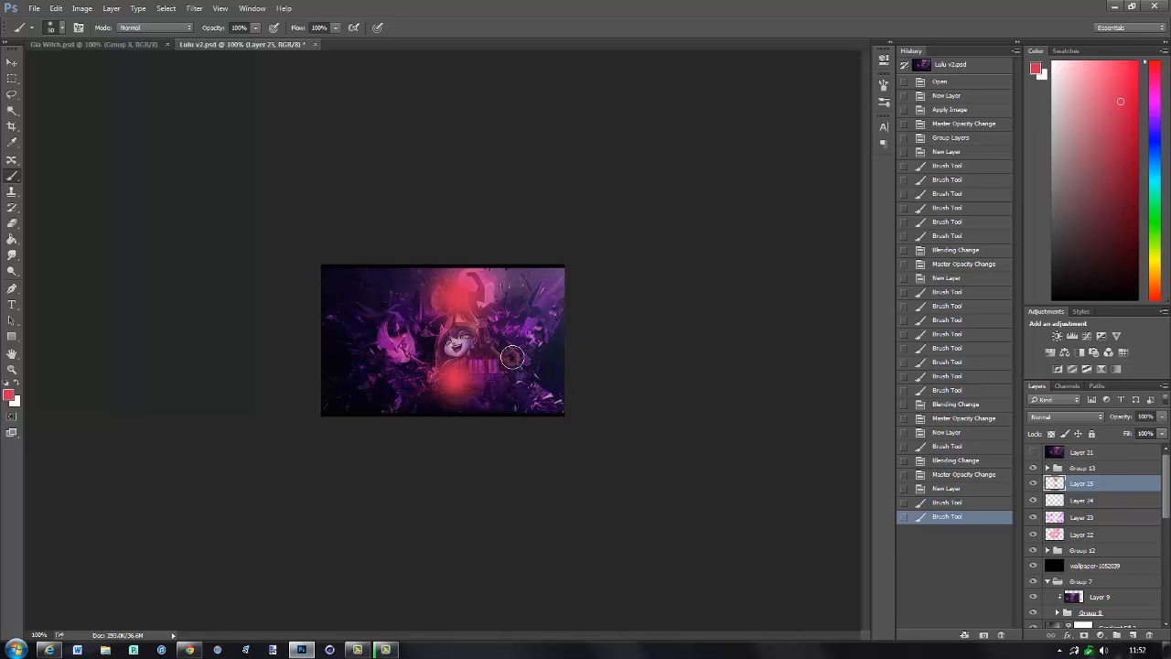
pyautogui.click(511, 356)
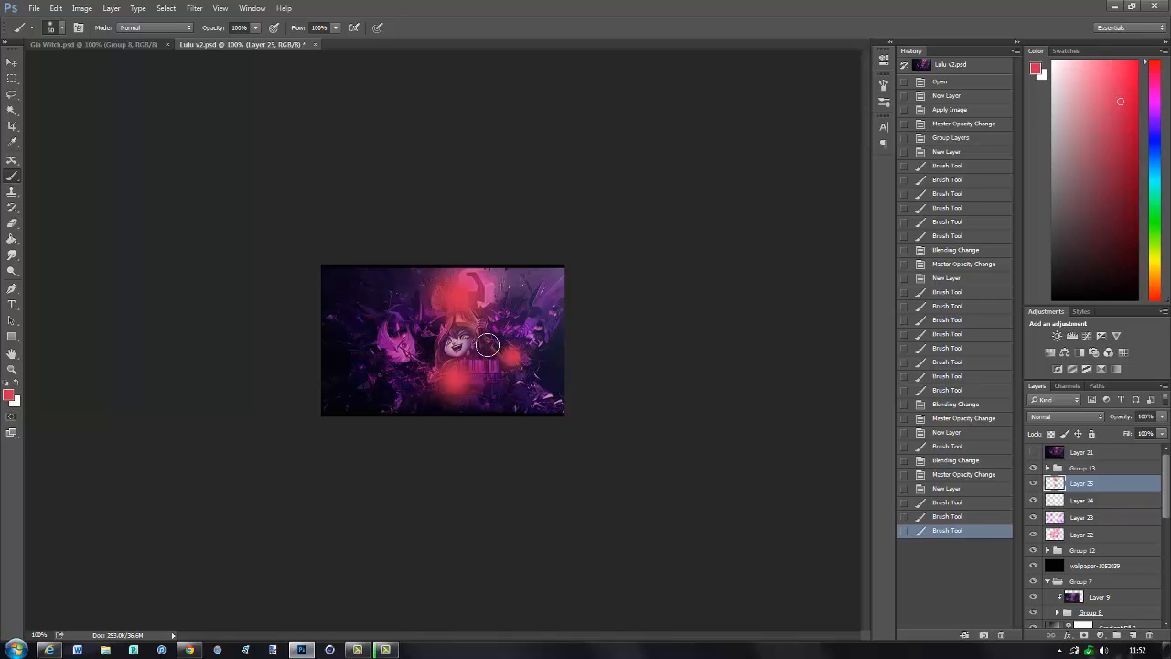
pyautogui.click(486, 344)
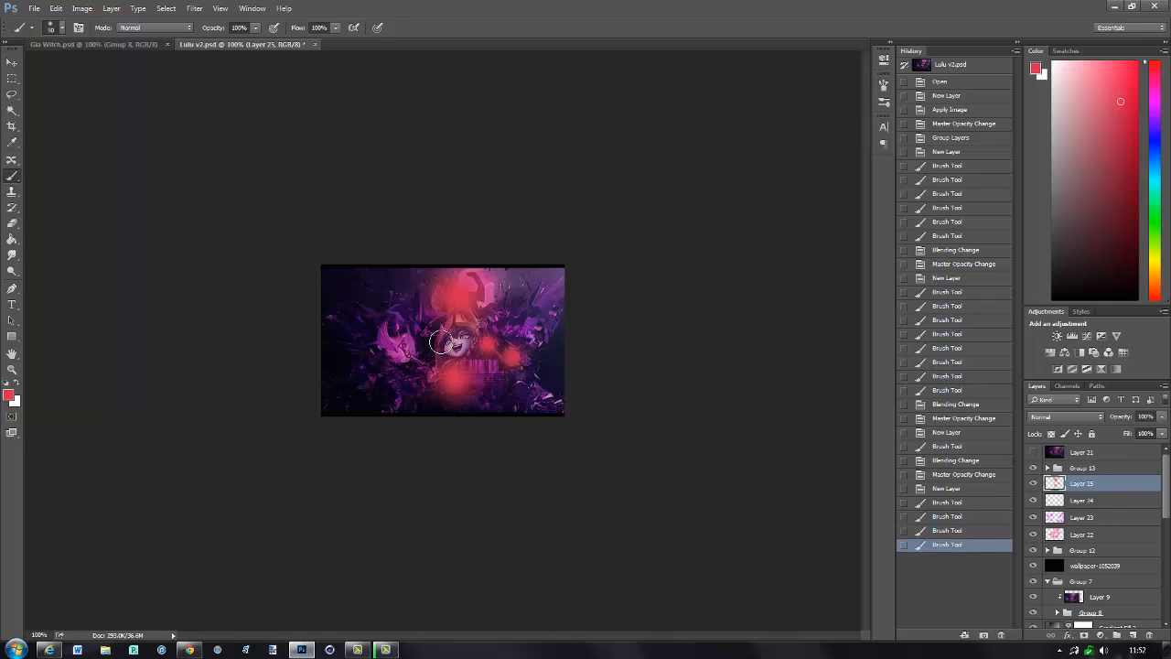
pyautogui.click(439, 342)
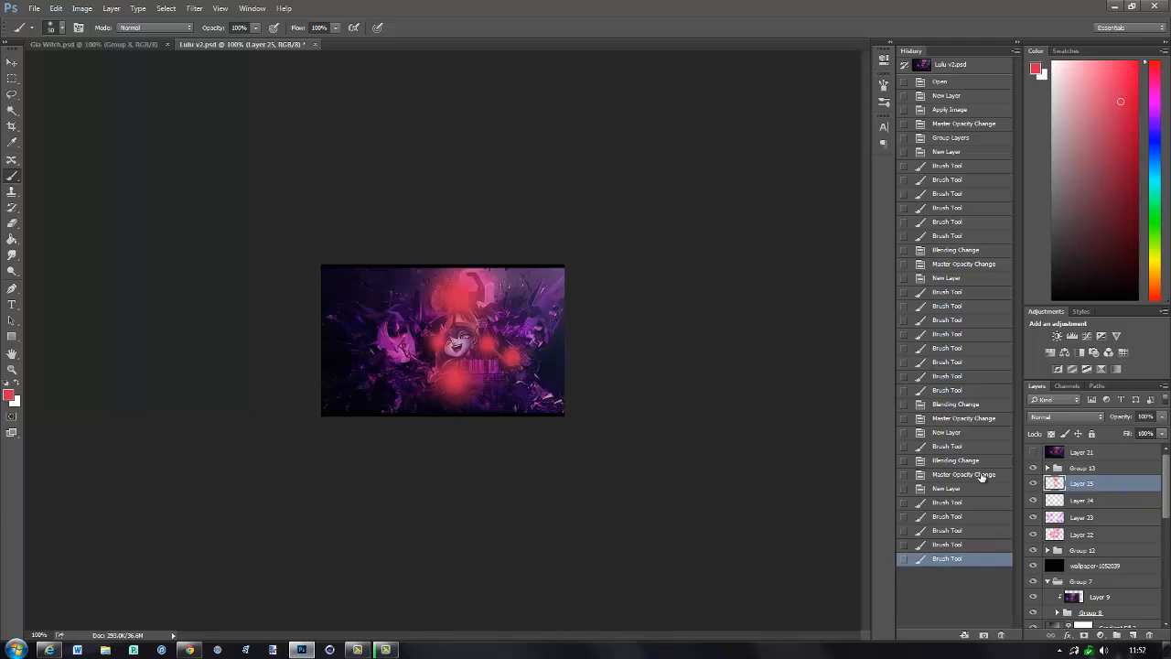
# - Set the red spots layer to Soft Light at 15% opacity and compare it off and on
pyautogui.click(1072, 417)
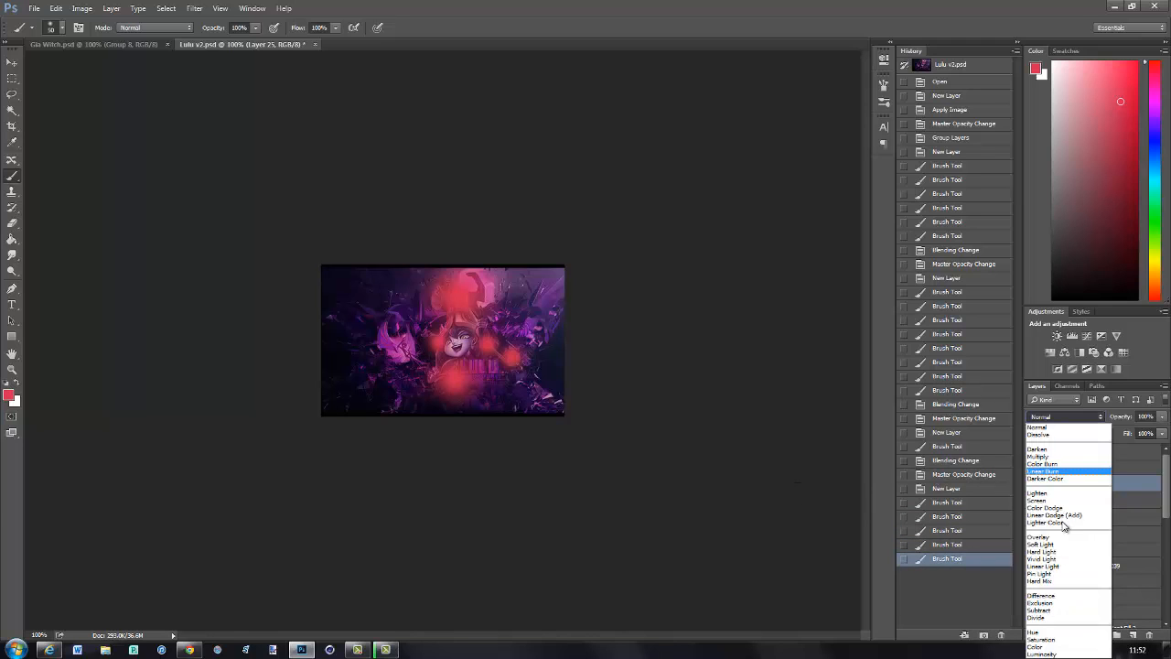
pyautogui.click(1066, 545)
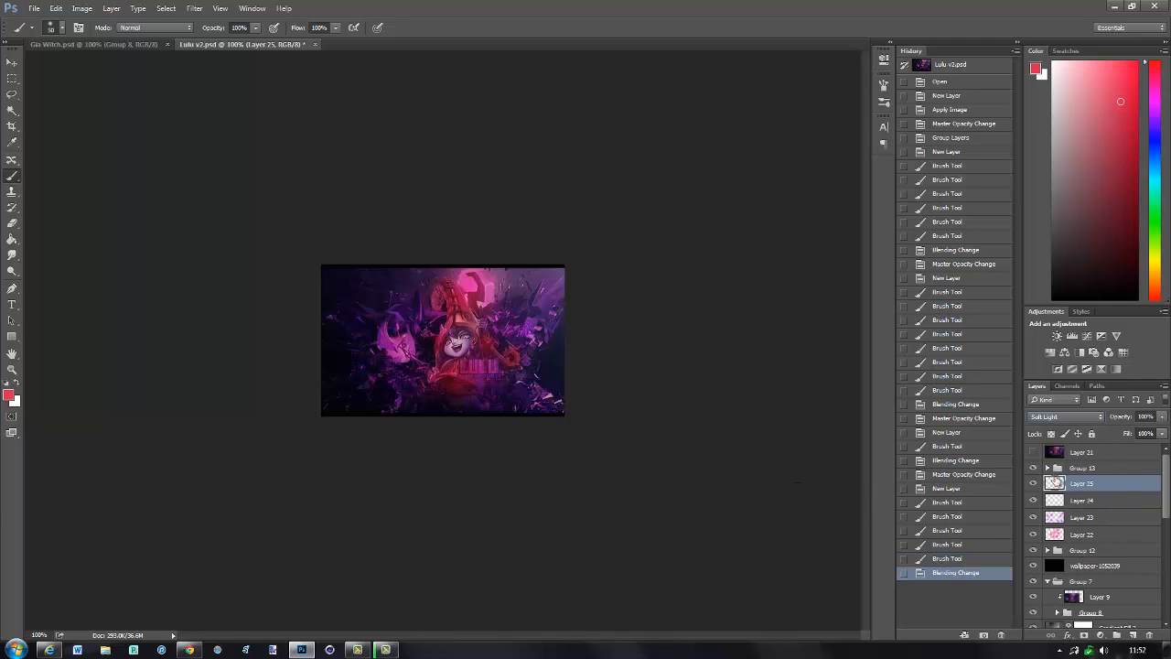
pyautogui.click(1120, 417)
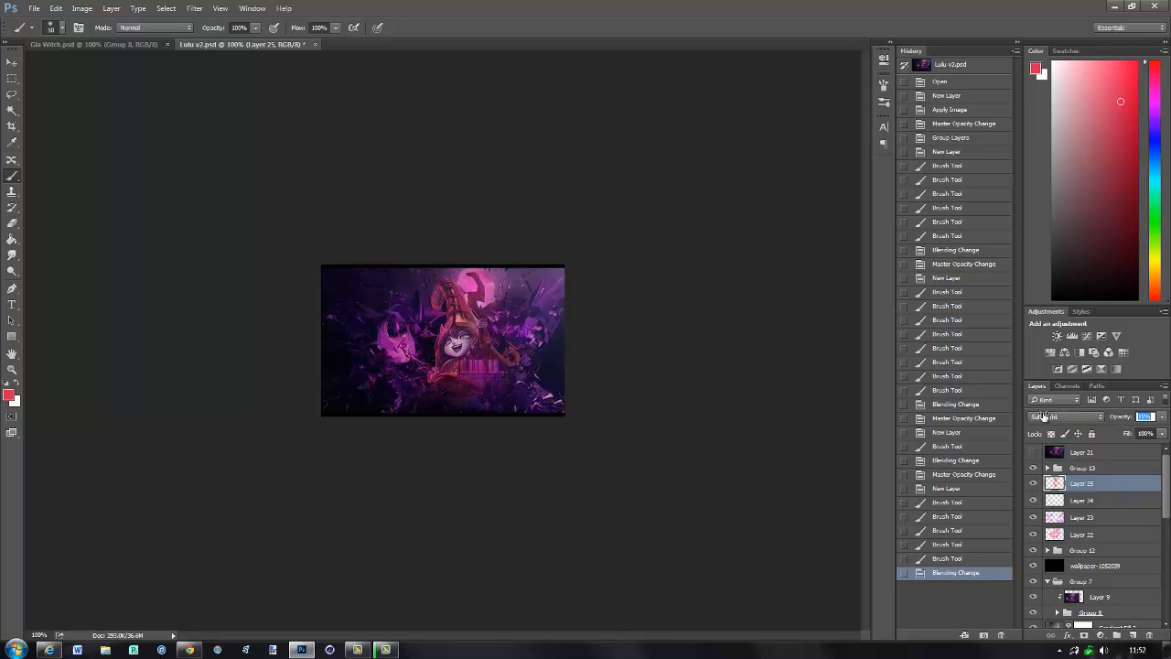
pyautogui.click(1033, 483)
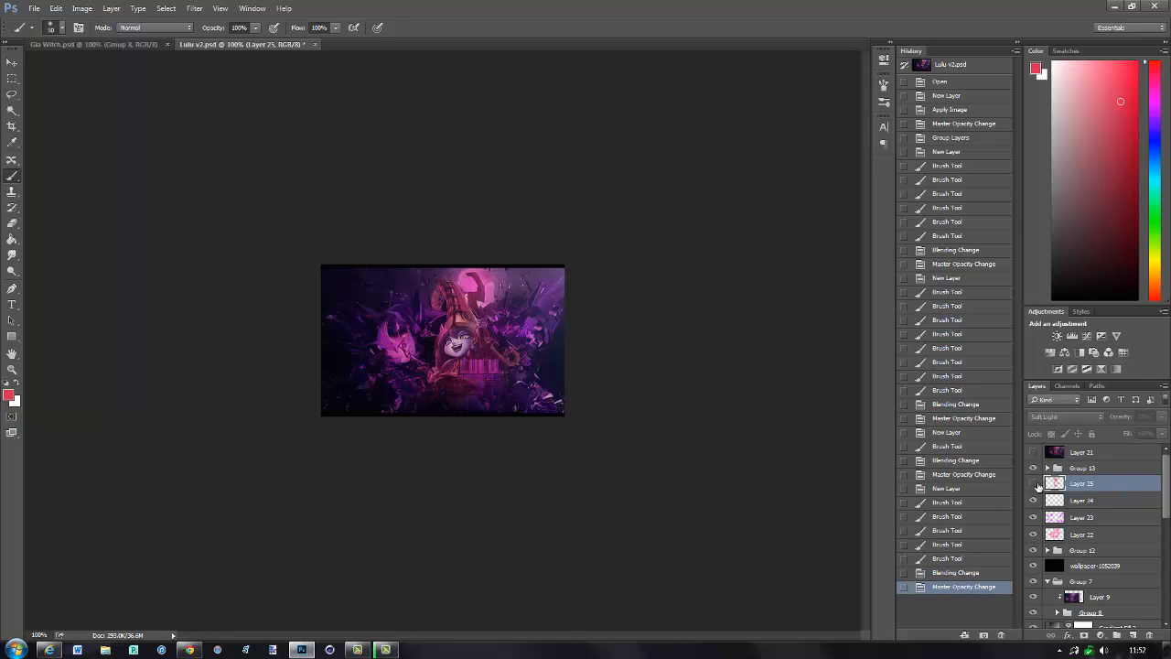
pyautogui.click(1034, 483)
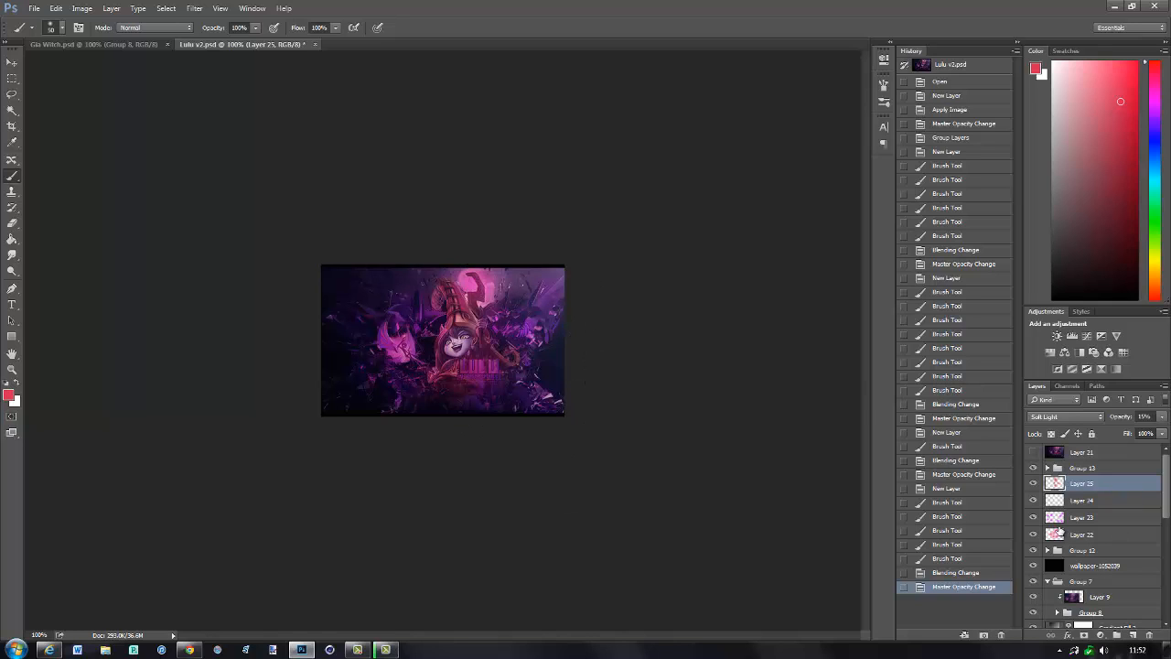
# - Group the four colour spot layers, Layer 22 through Layer 25
pyautogui.keyDown('shift'); pyautogui.click(1103, 537); pyautogui.keyUp('shift')
pyautogui.hotkey('ctrl', 'g')
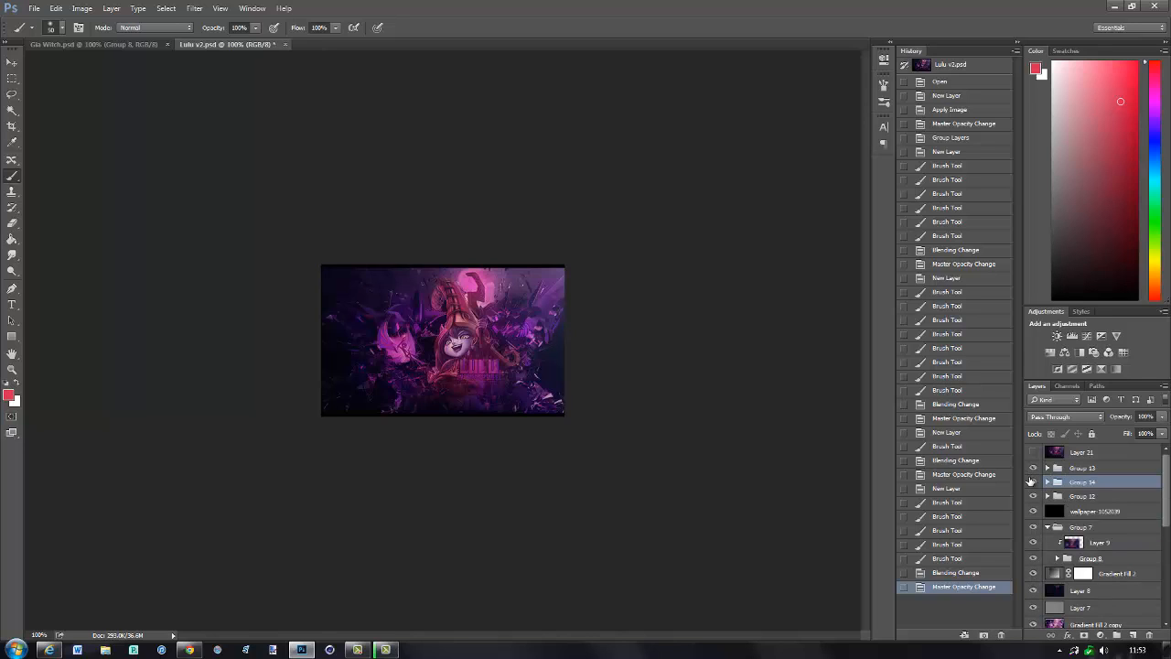
# - Compare the artwork with the colour spots group off and on, and delete Layer 21
pyautogui.click(1033, 483)
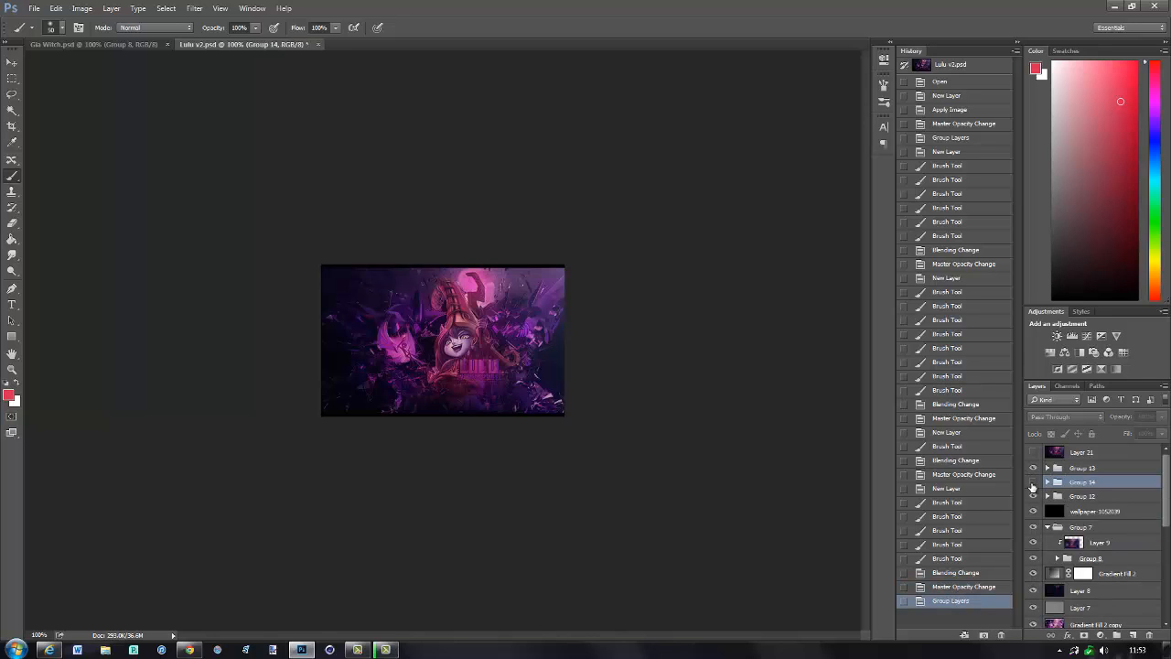
pyautogui.click(1034, 483)
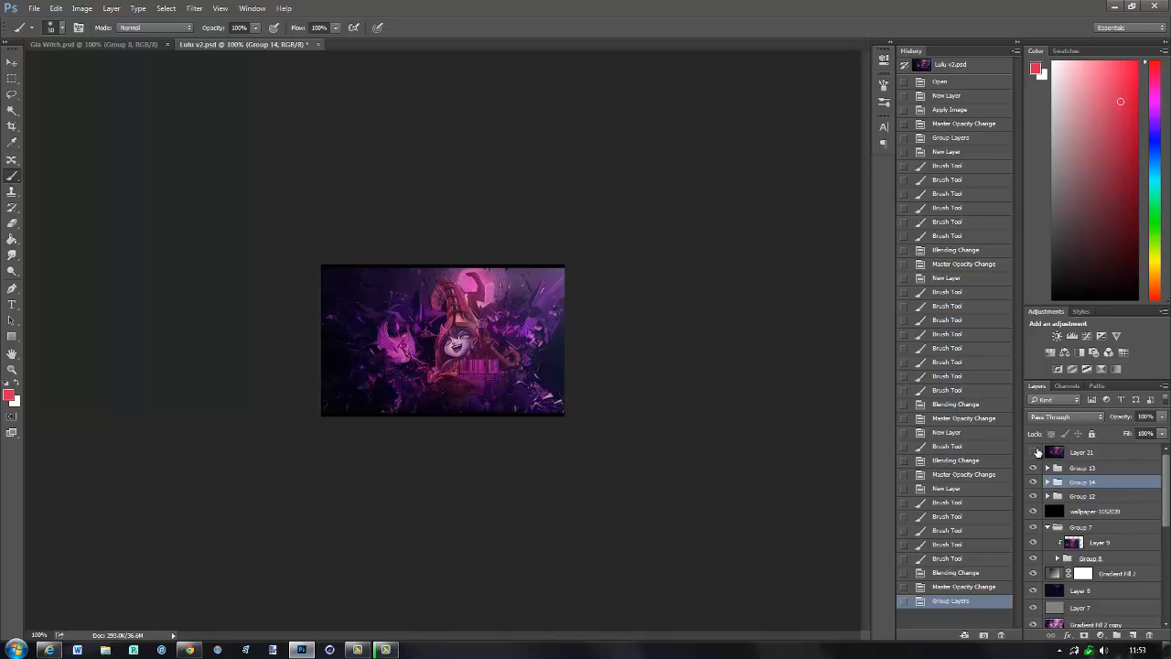
pyautogui.click(1034, 452)
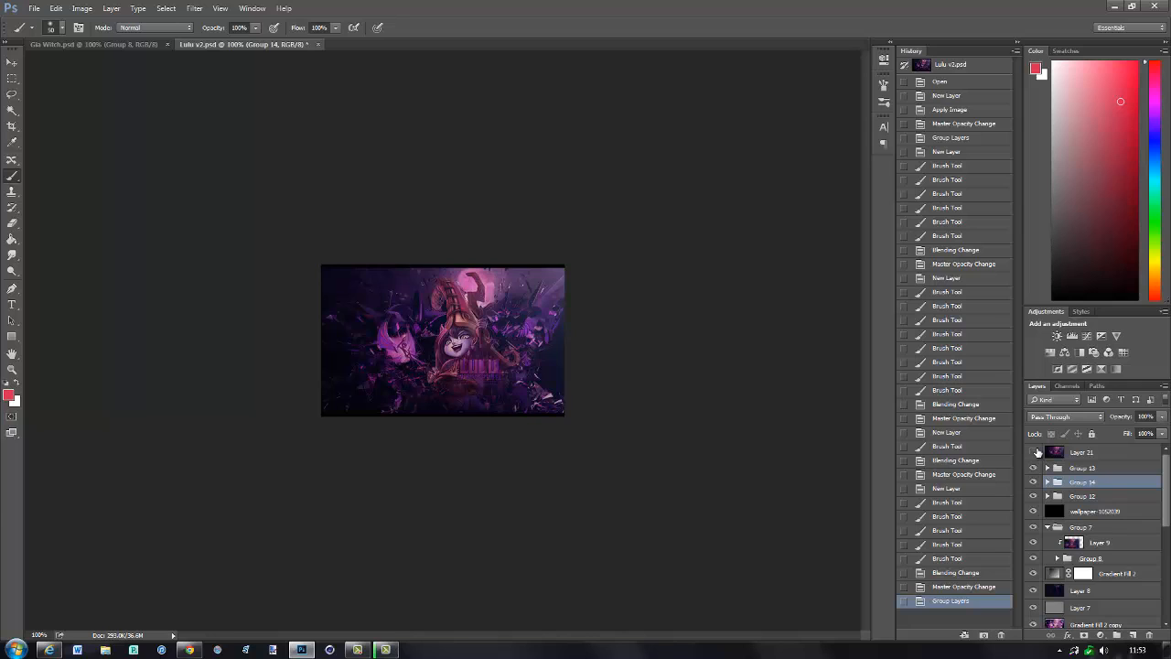
pyautogui.click(1091, 454)
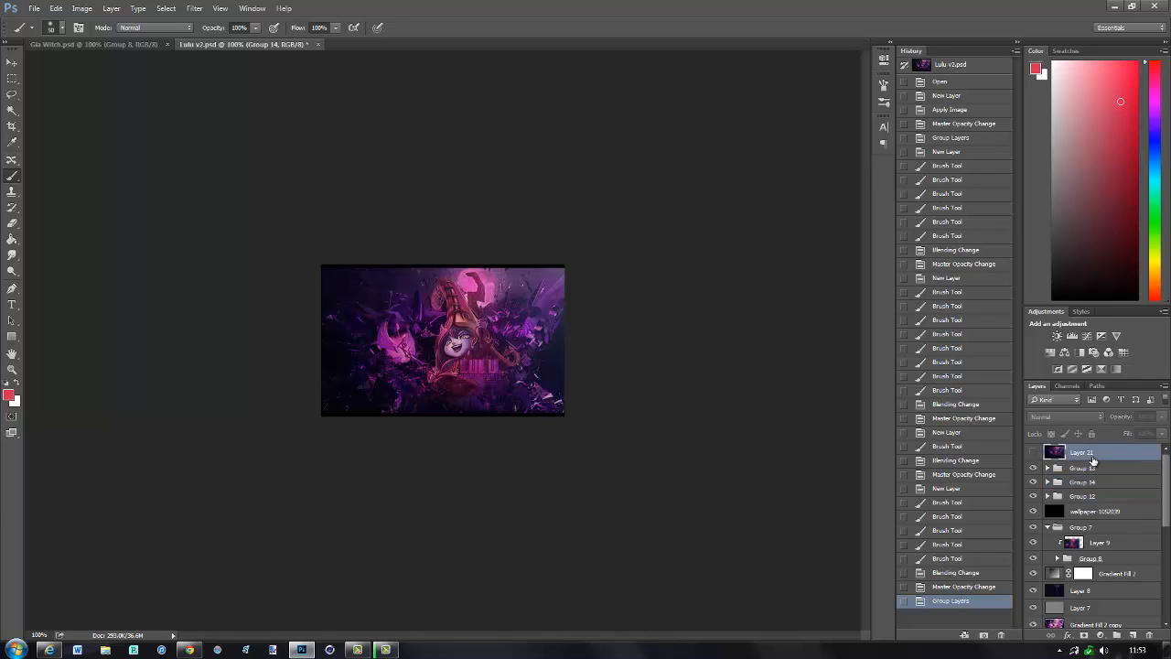
pyautogui.press('Delete')
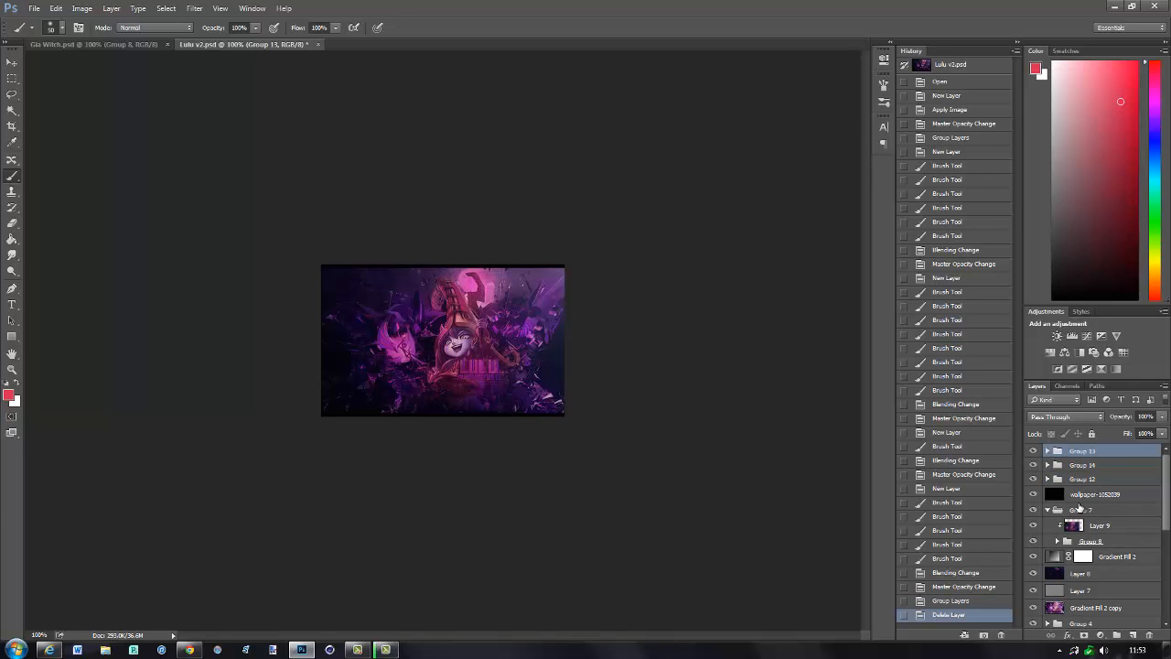
# - Add a new layer above Layer 25 inside Group 14 and switch the foreground colour to white
pyautogui.click(1048, 465)
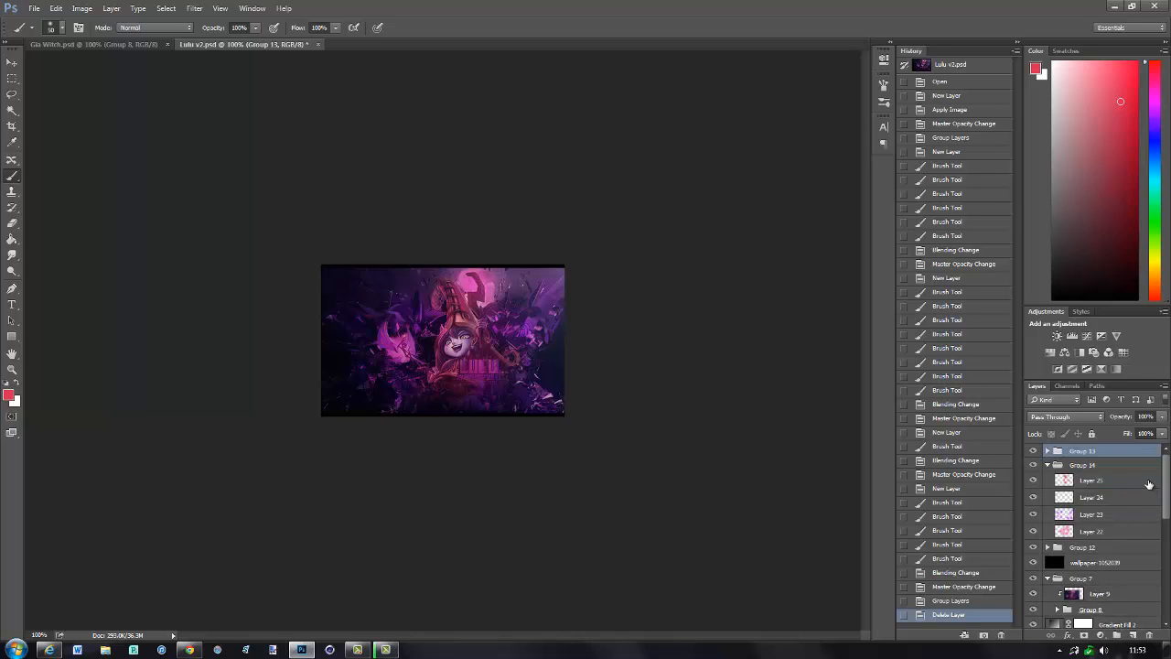
pyautogui.click(1149, 483)
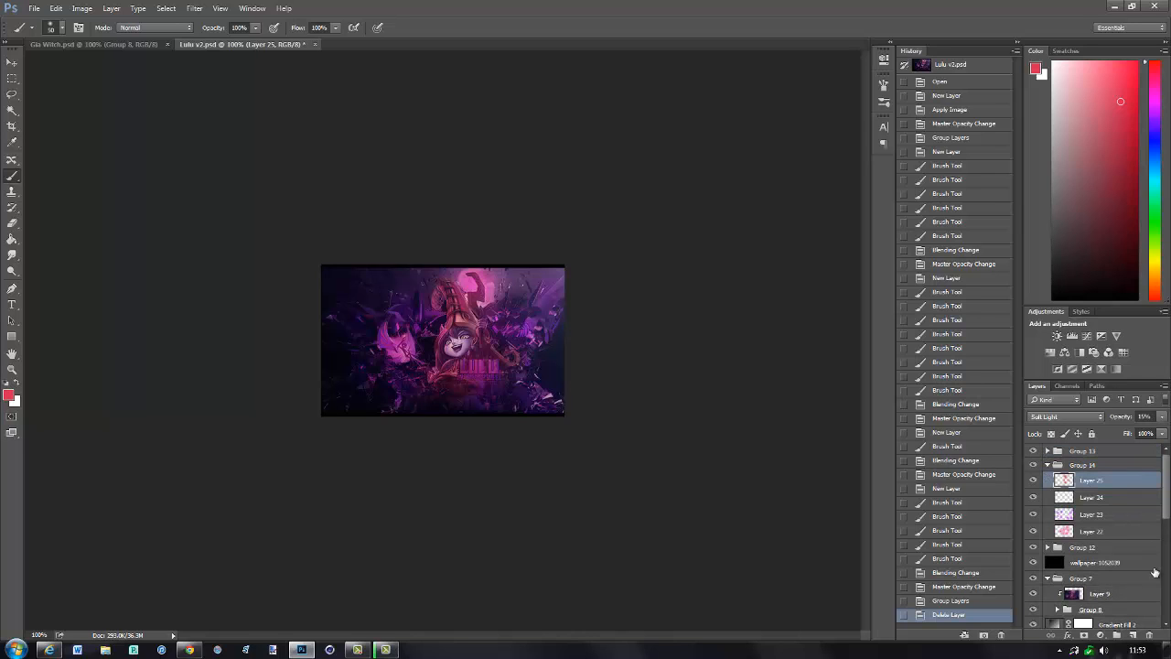
pyautogui.click(1134, 635)
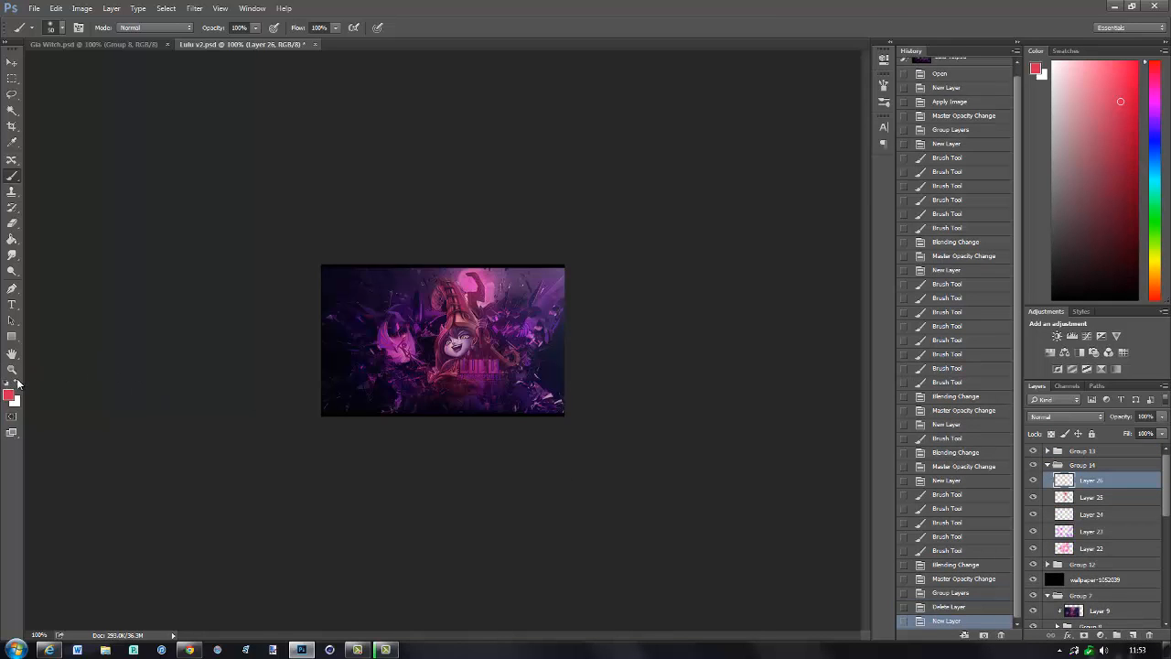
pyautogui.click(17, 384)
# - Replace the current brushes with the splatter brush set and choose its 822 px brush
pyautogui.click(67, 28)
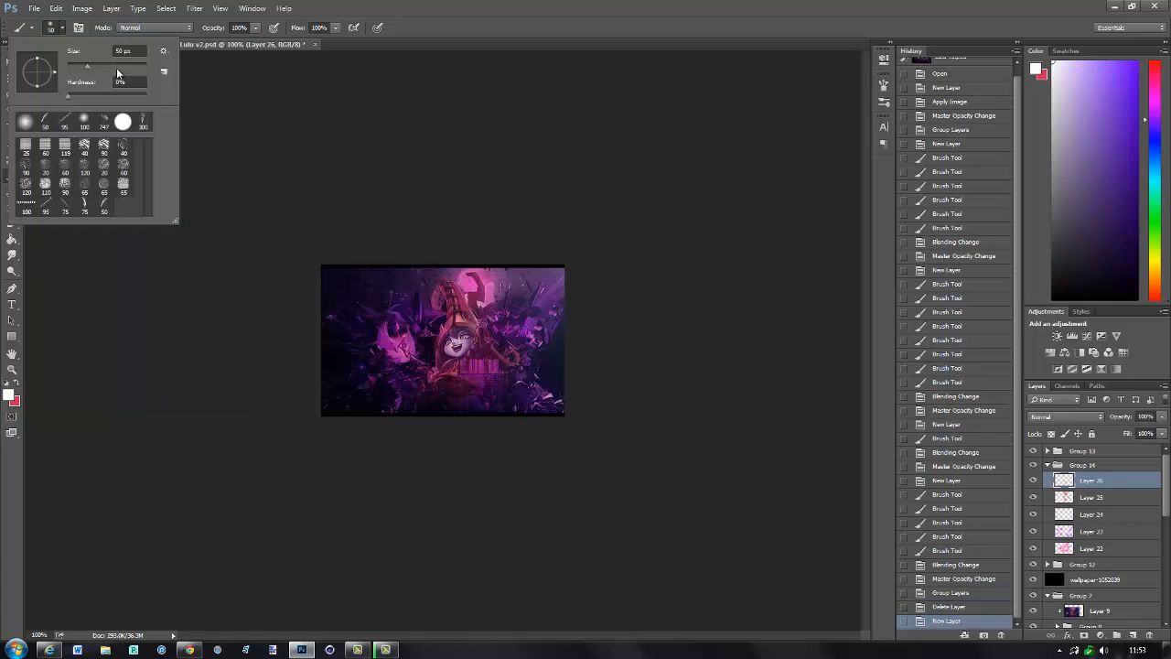
pyautogui.click(162, 52)
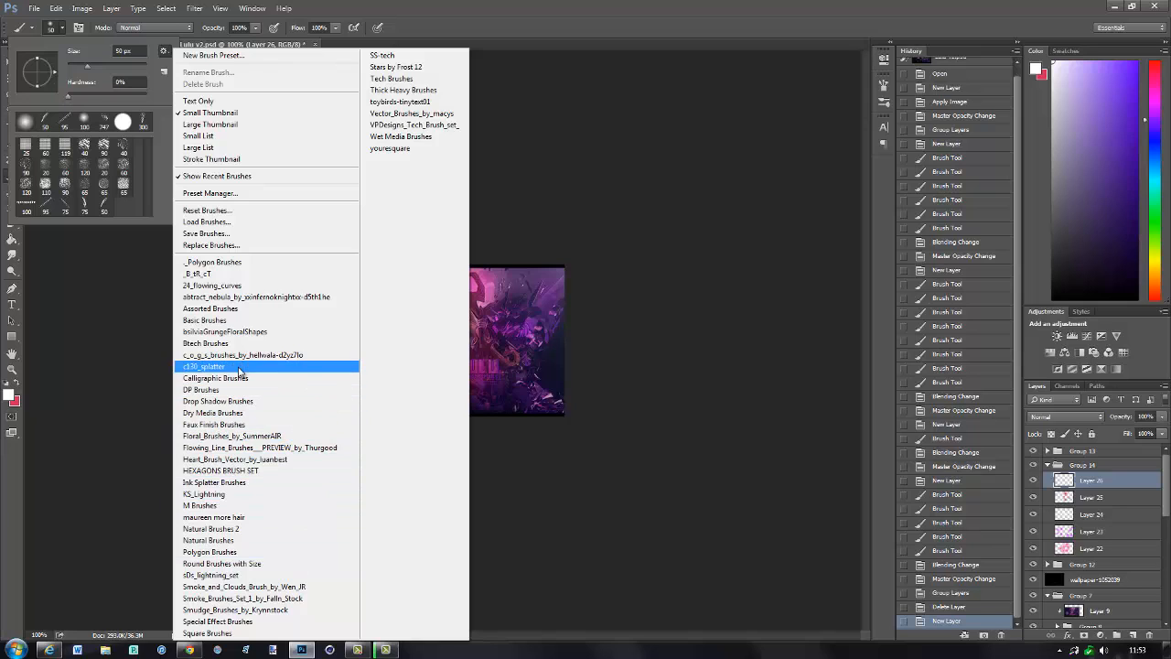
pyautogui.click(271, 366)
pyautogui.click(506, 234)
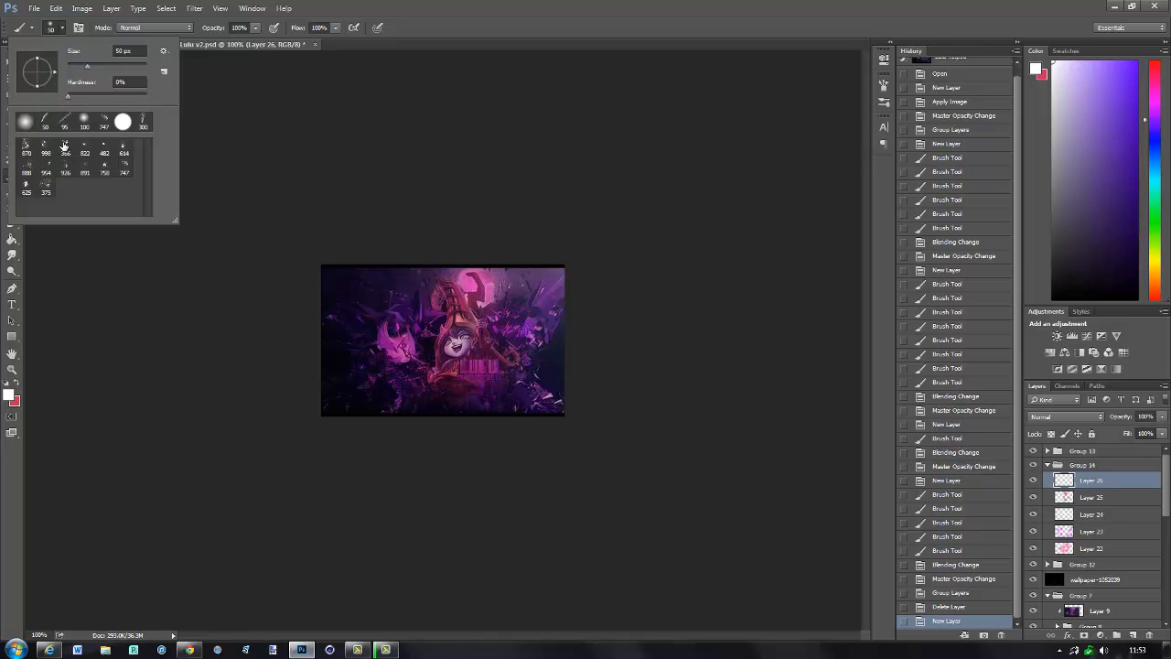
pyautogui.click(64, 146)
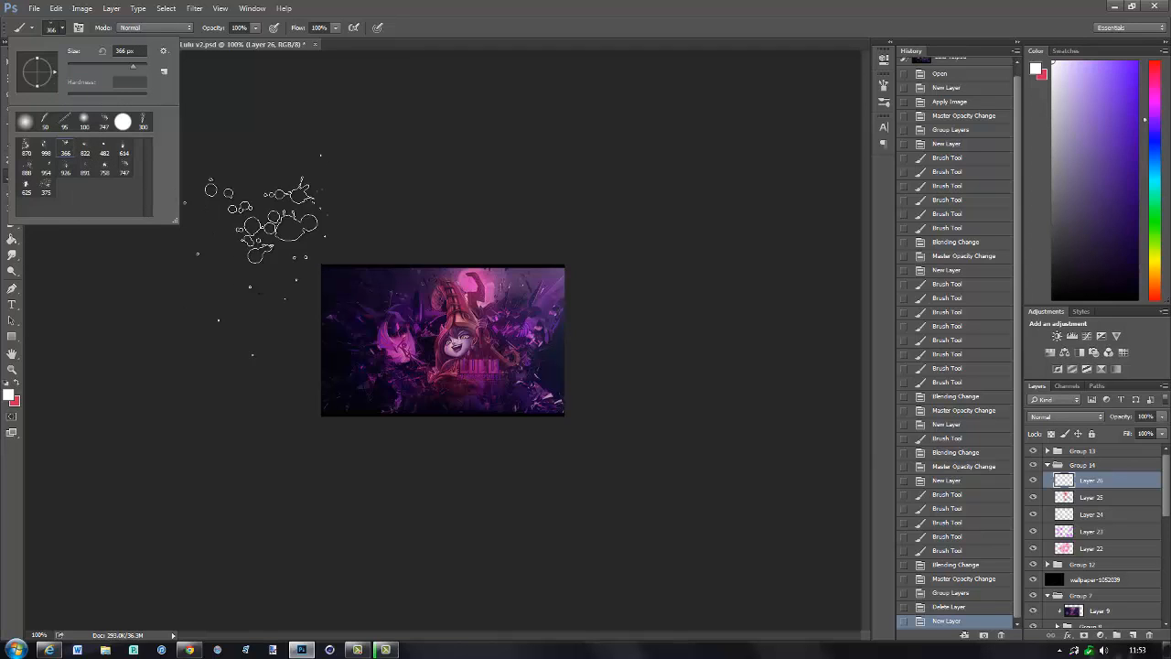
pyautogui.click(85, 148)
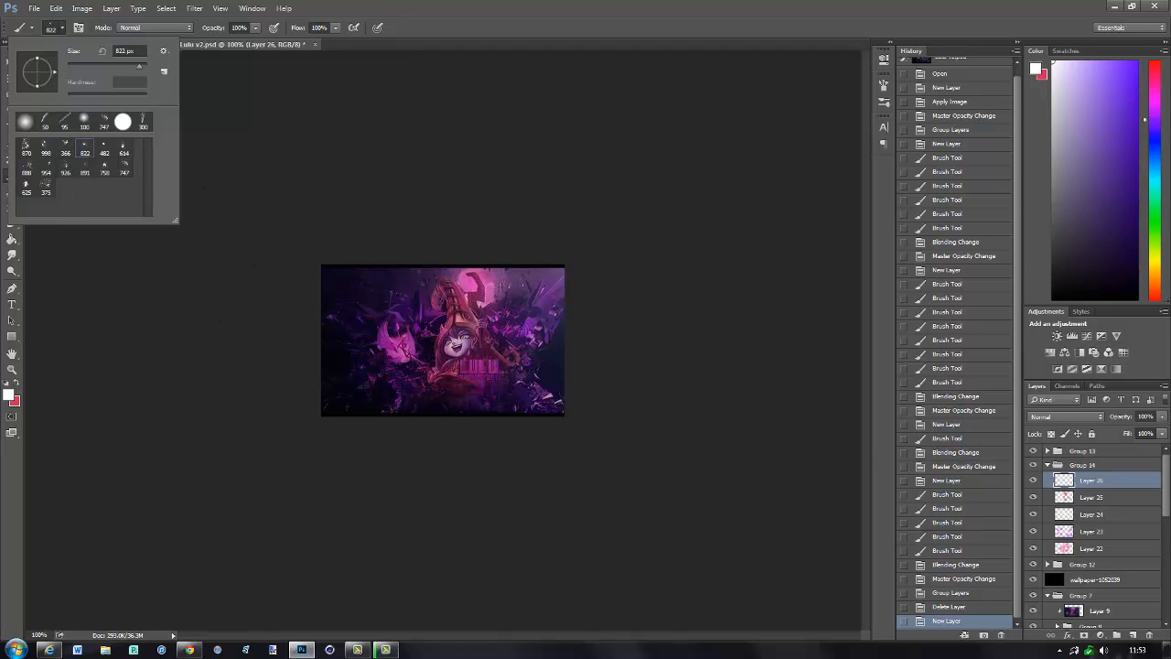
pyautogui.click(64, 28)
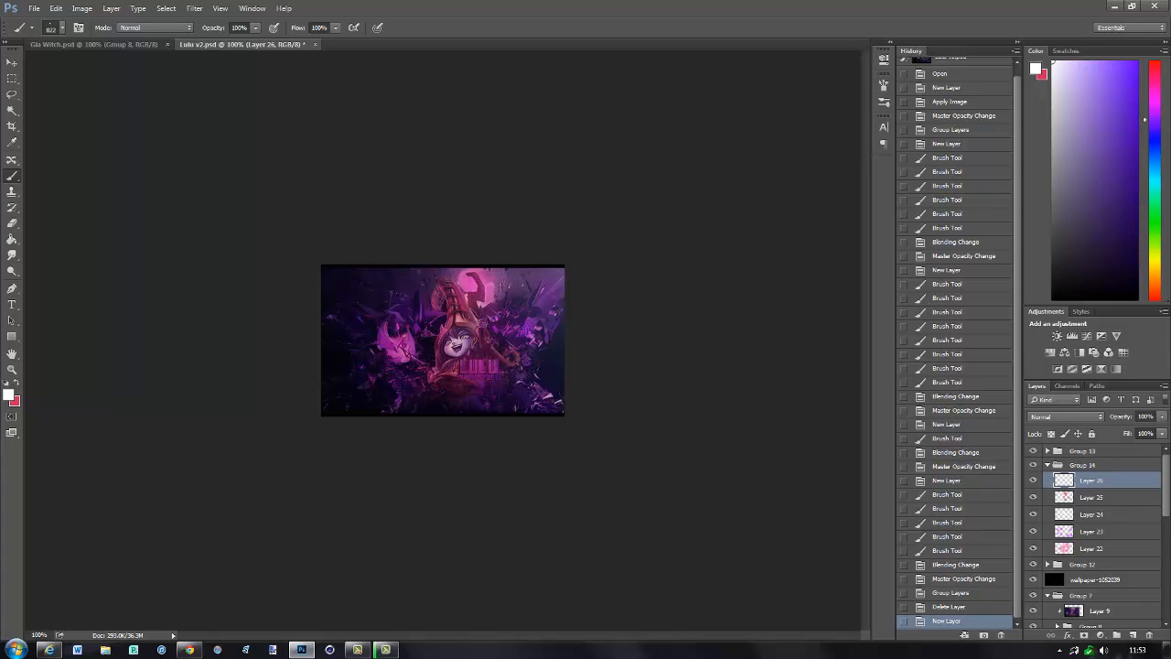
# - Stamp white splatters across the artwork on Layer 26, compare them off and on, and leave the layer hidden
pyautogui.click(366, 393)
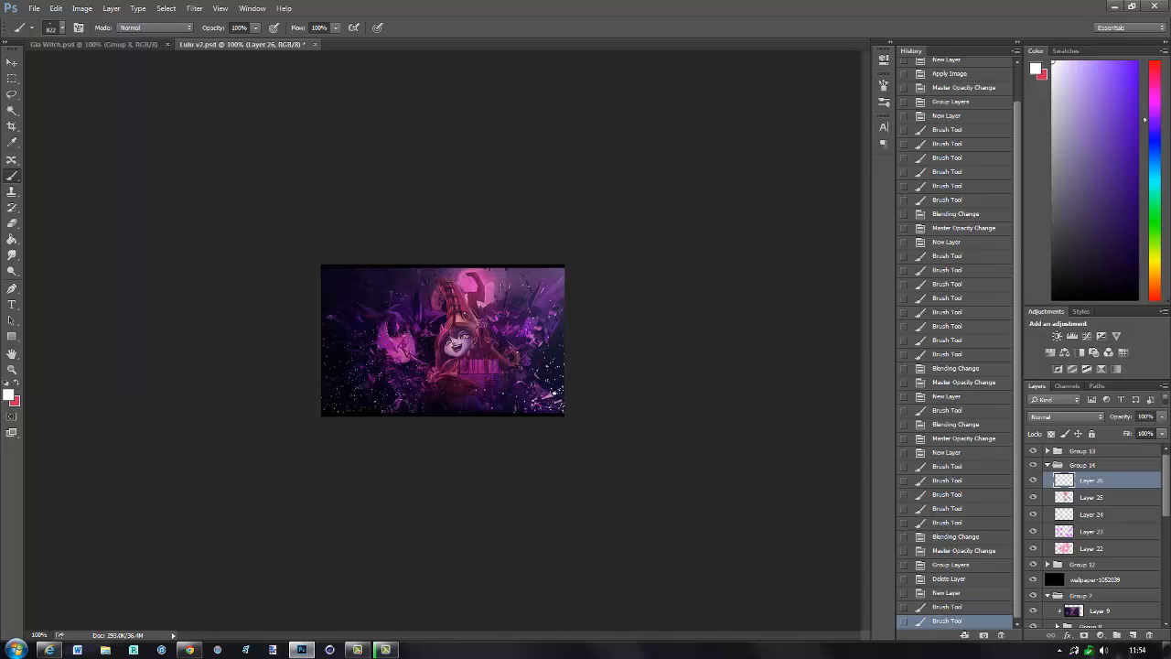
pyautogui.click(384, 320)
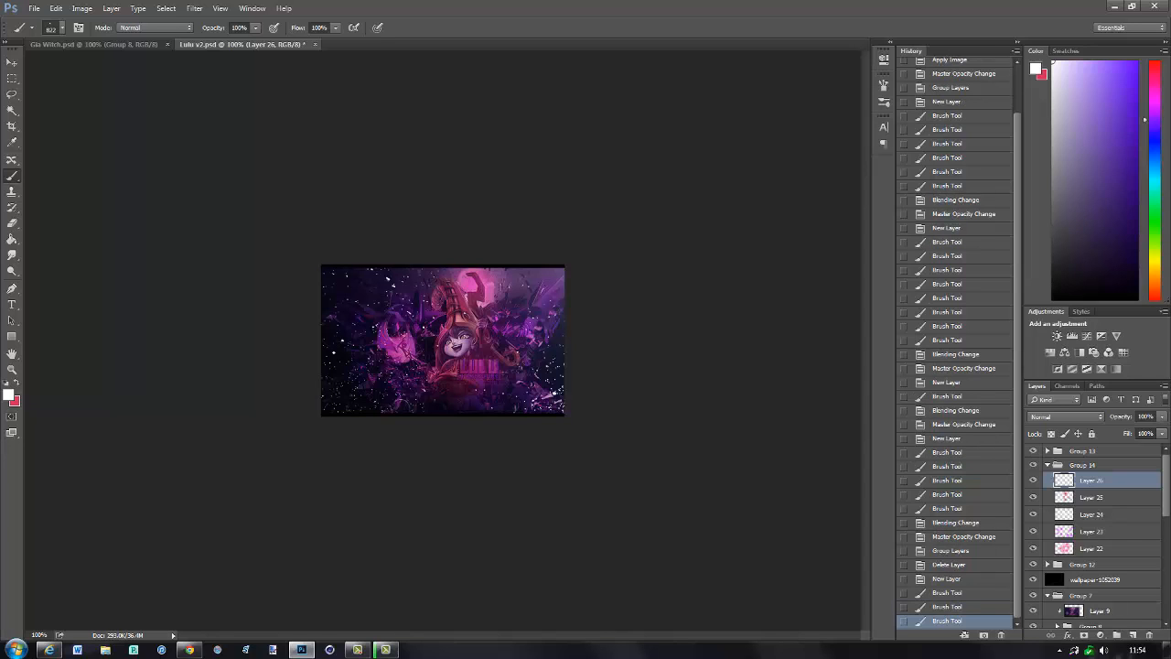
pyautogui.click(457, 329)
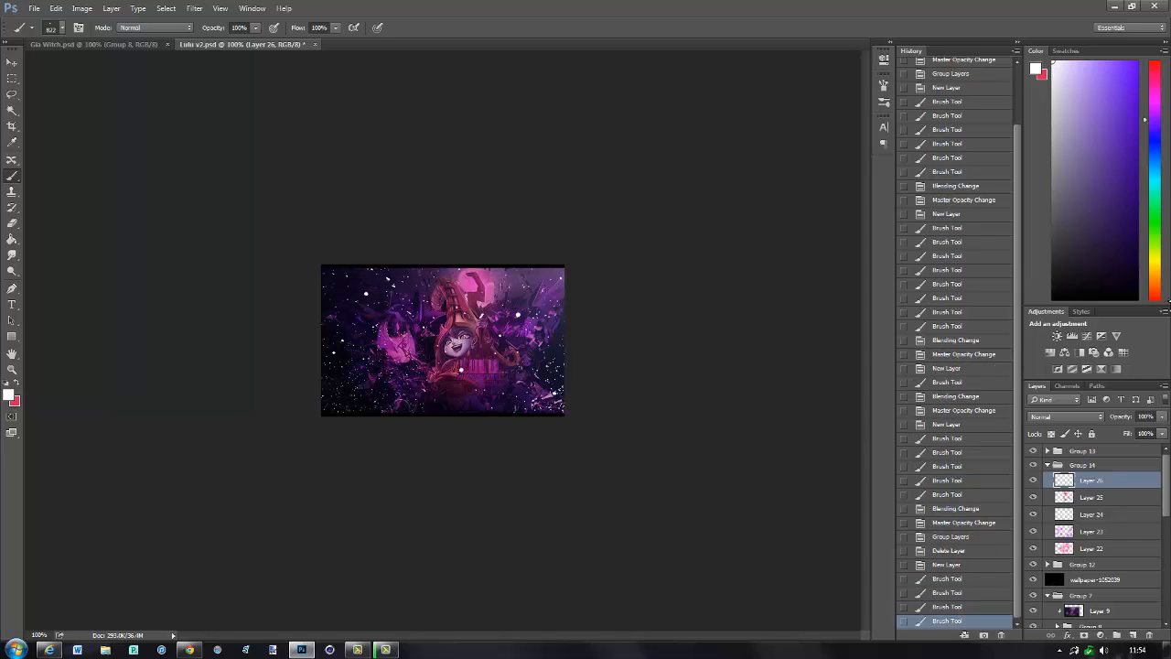
pyautogui.click(1033, 482)
pyautogui.click(1033, 482)
pyautogui.click(1033, 482)
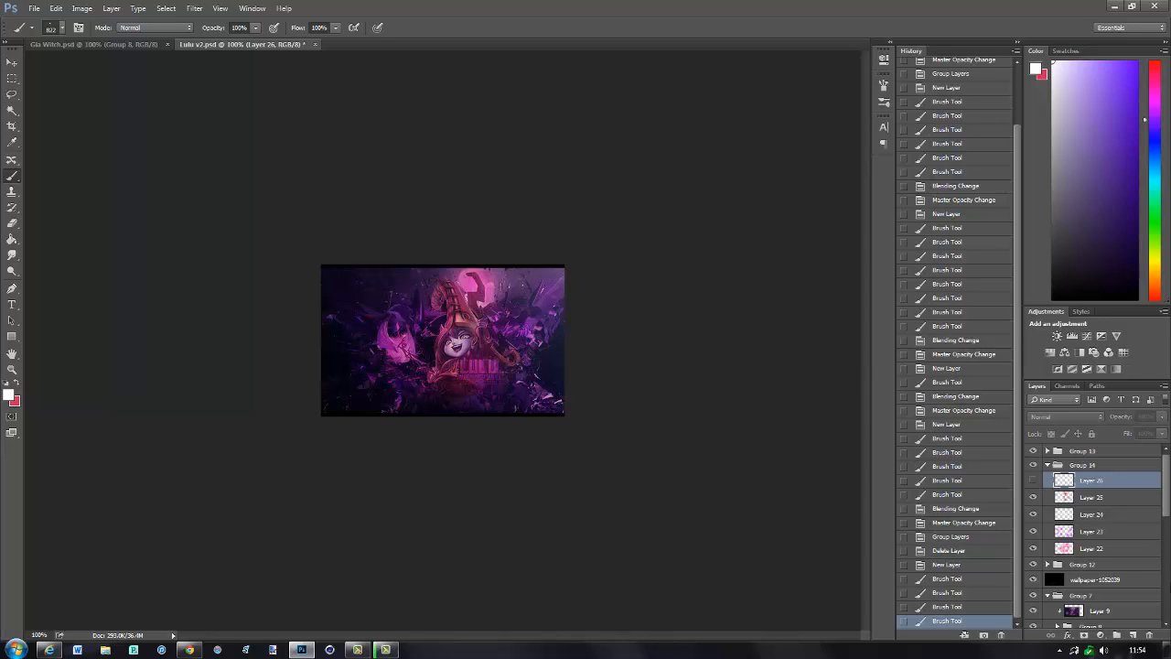
# - Add a new layer and use Apply Image with the merged layers, Multiply blending and 100% opacity
pyautogui.hotkey('ctrl', 'shift', 'alt', 'n')
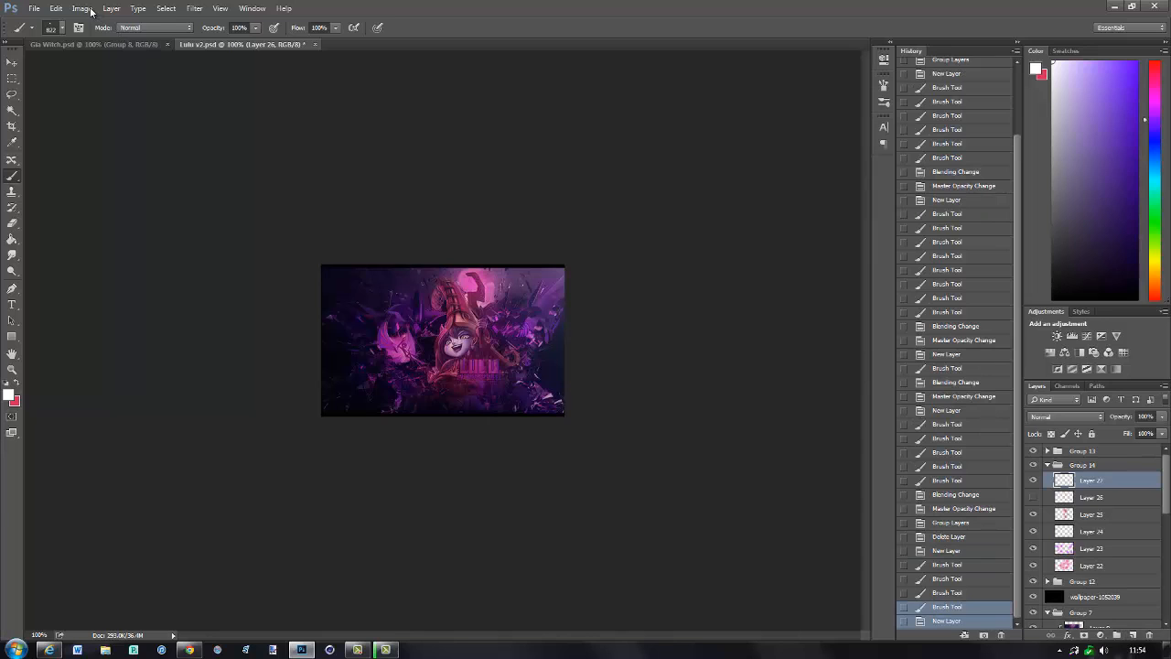
pyautogui.click(83, 9)
pyautogui.click(133, 182)
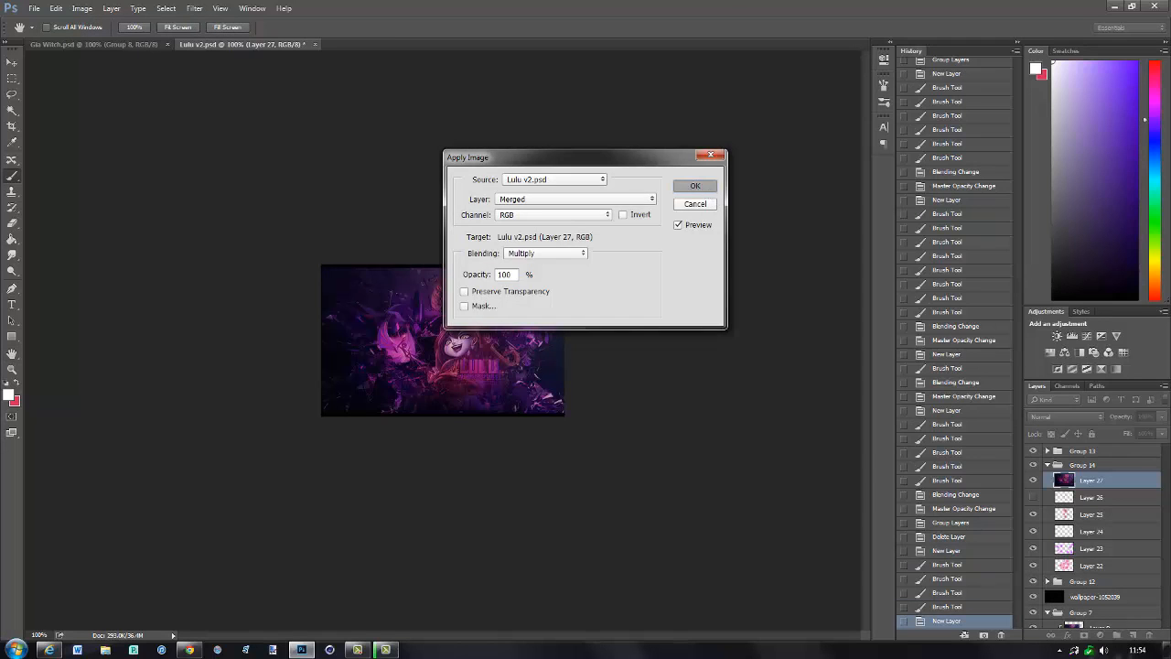
pyautogui.click(696, 186)
# - Clip Layer 27 to the splatter layer, Layer 26, and make the splatter layer visible again
pyautogui.rightClick(1127, 476)
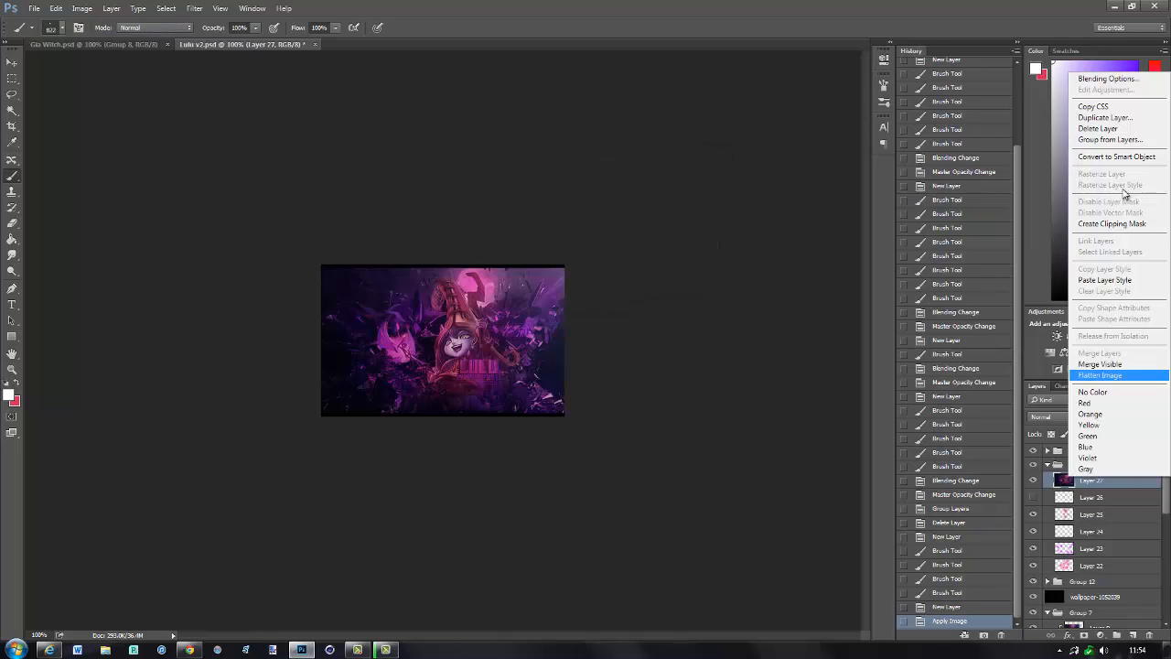
pyautogui.click(1126, 223)
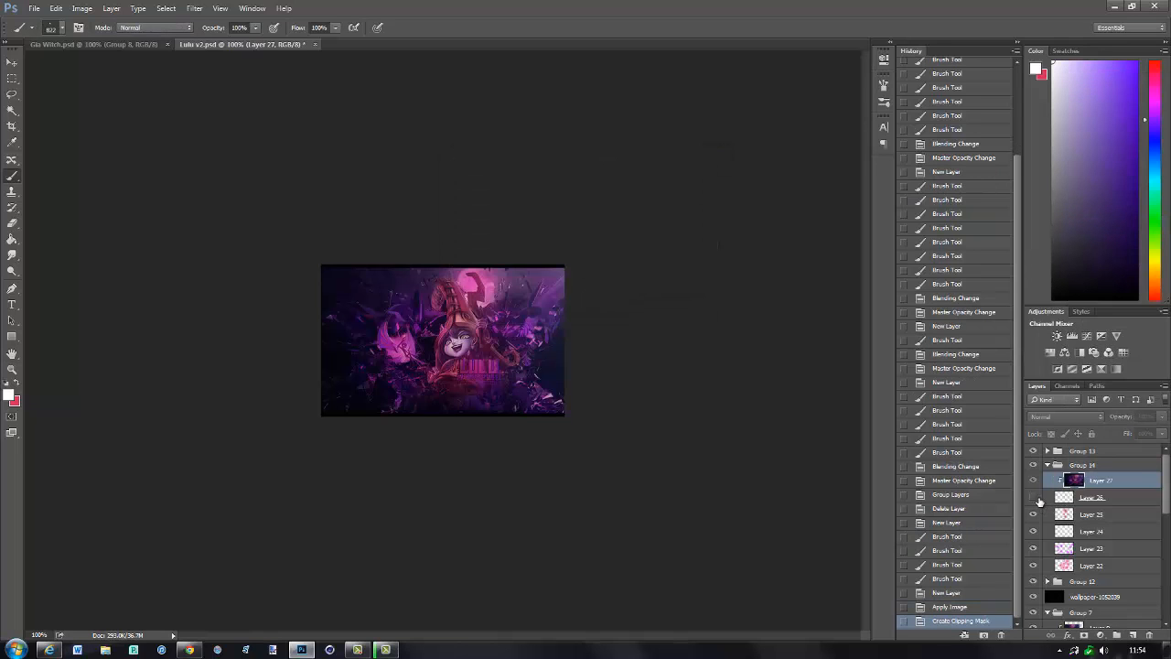
pyautogui.click(1034, 497)
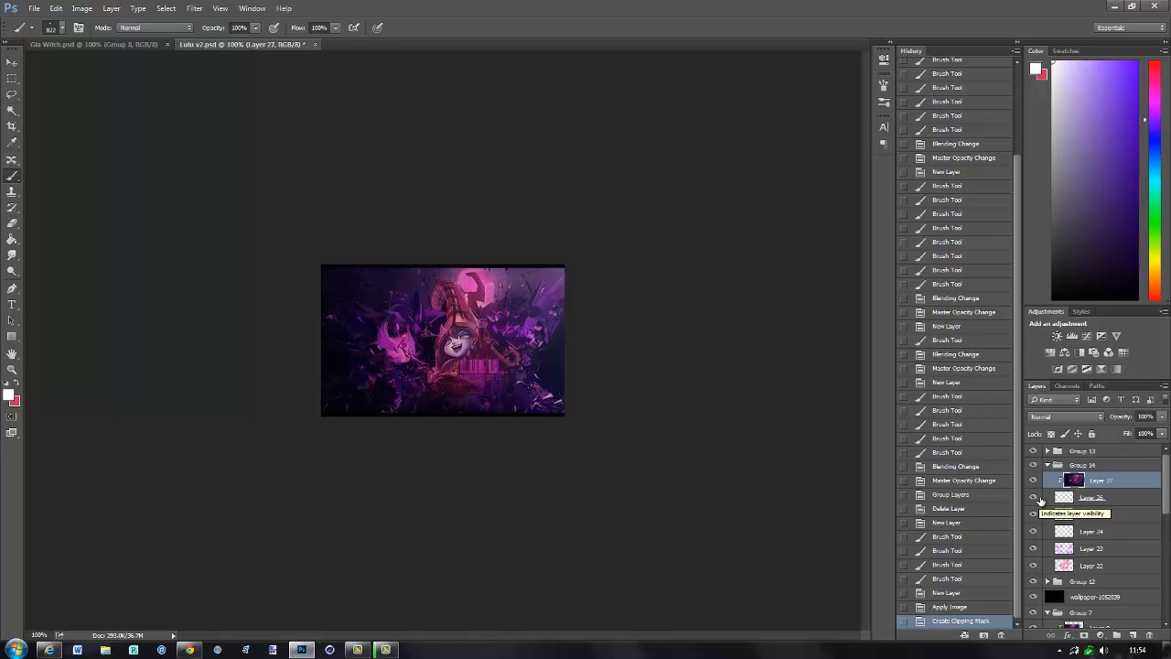
# - Scale the clipped Layer 27 up to about 136% so it extends past the canvas on all sides
pyautogui.hotkey('ctrl', 't')
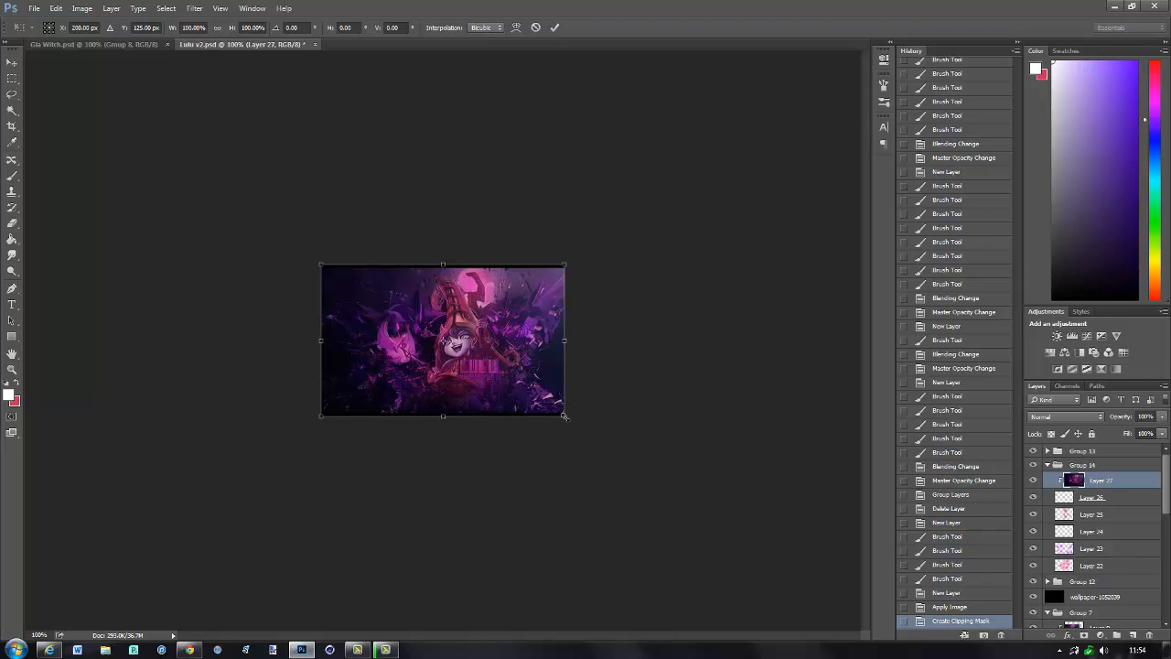
pyautogui.moveTo(566, 416); pyautogui.dragTo(618, 449)
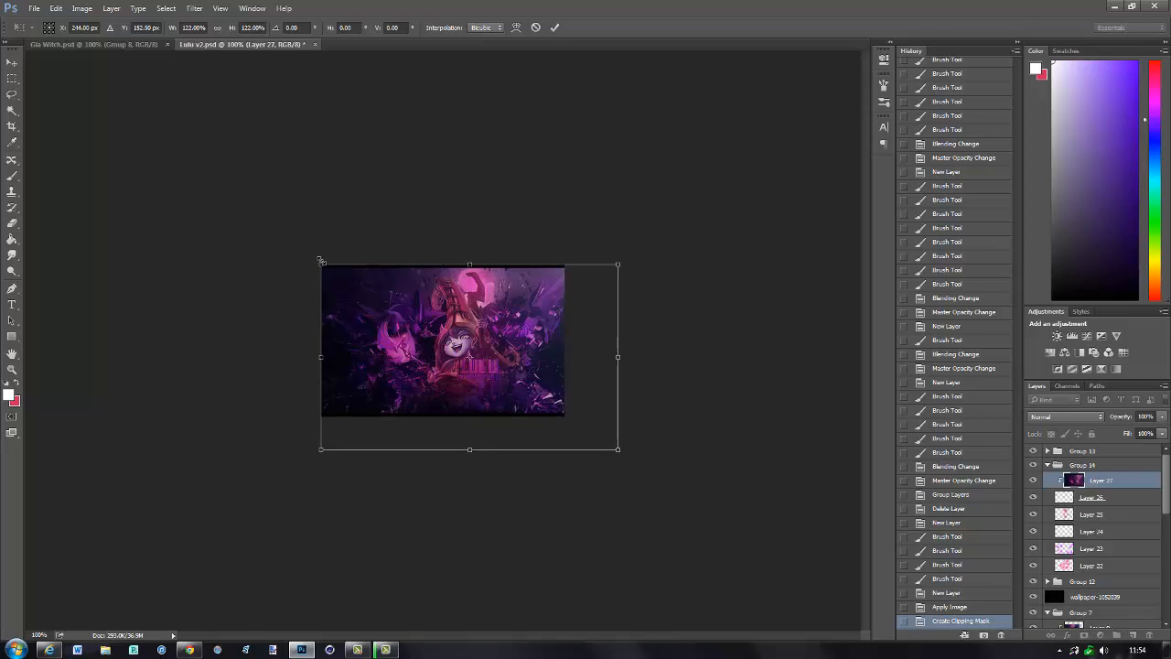
pyautogui.moveTo(322, 266); pyautogui.dragTo(287, 243)
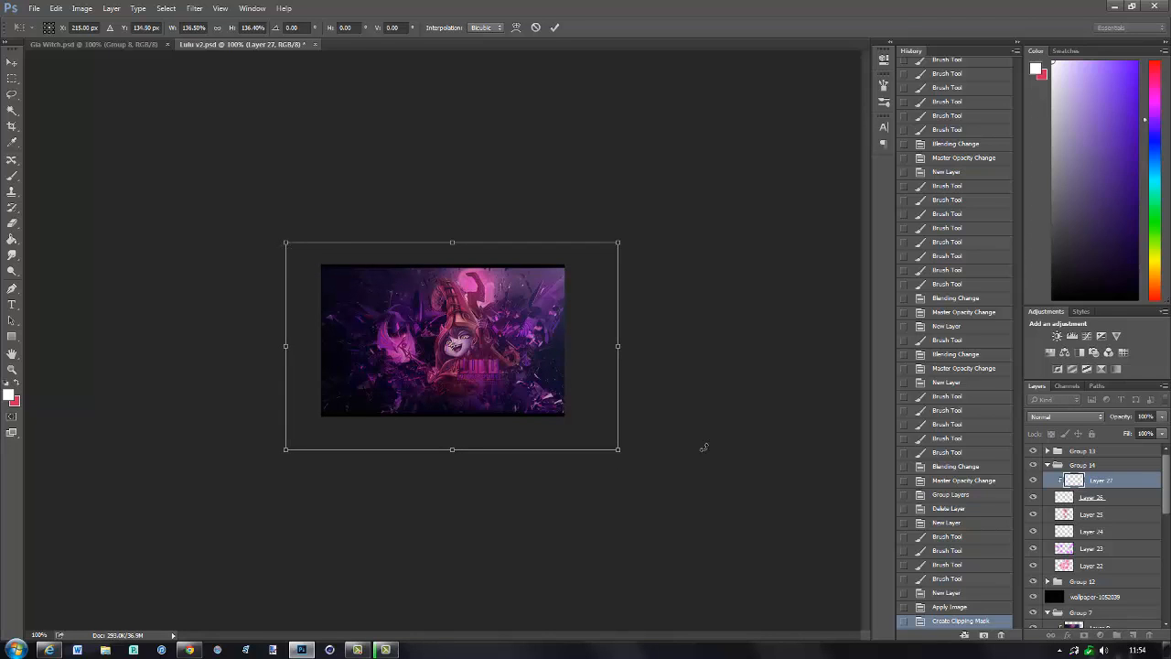
pyautogui.press('Return')
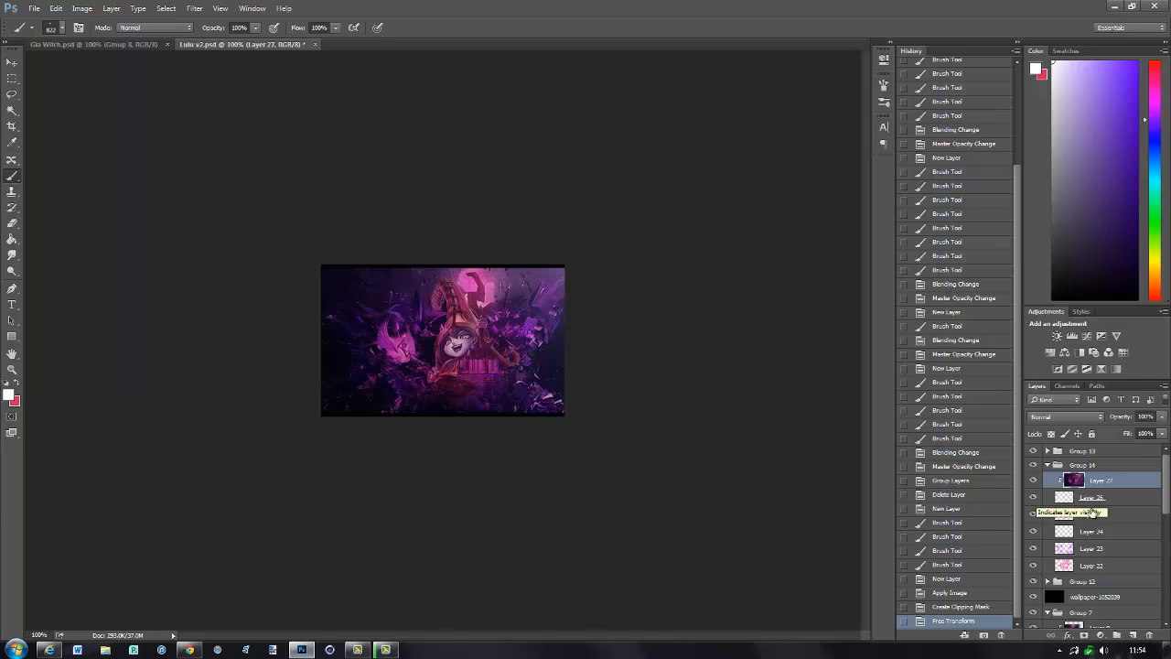
# - Add a layer mask to Layer 26 and choose the soft round brush with 0% hardness
pyautogui.hotkey('alt', '[')
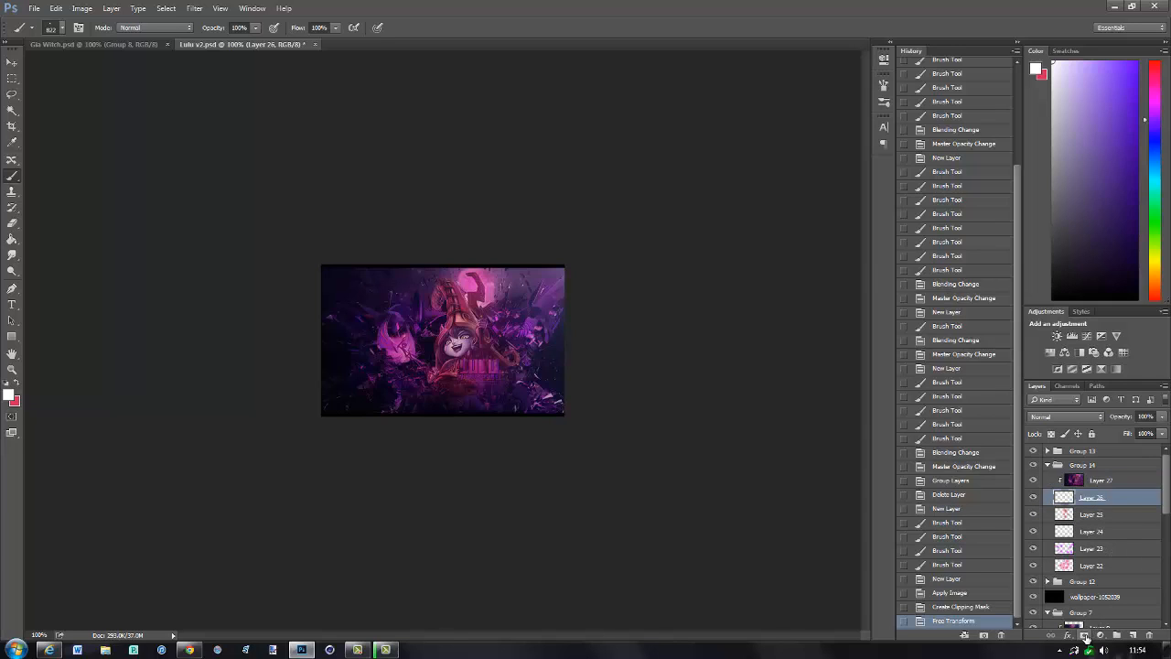
pyautogui.click(1084, 635)
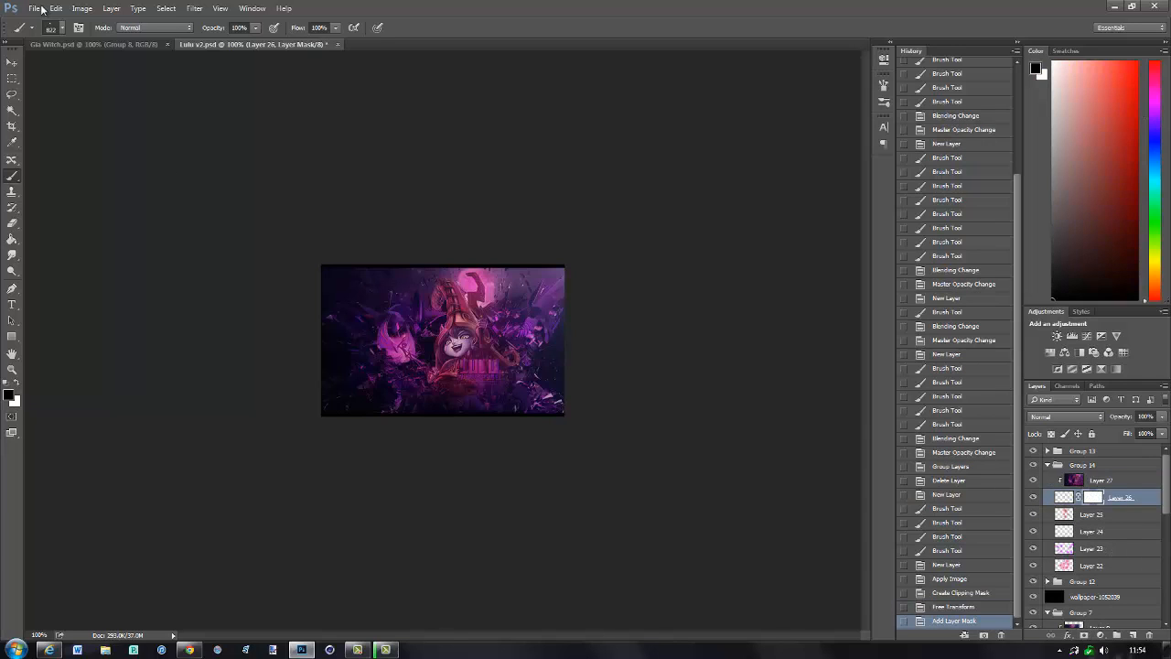
pyautogui.click(60, 29)
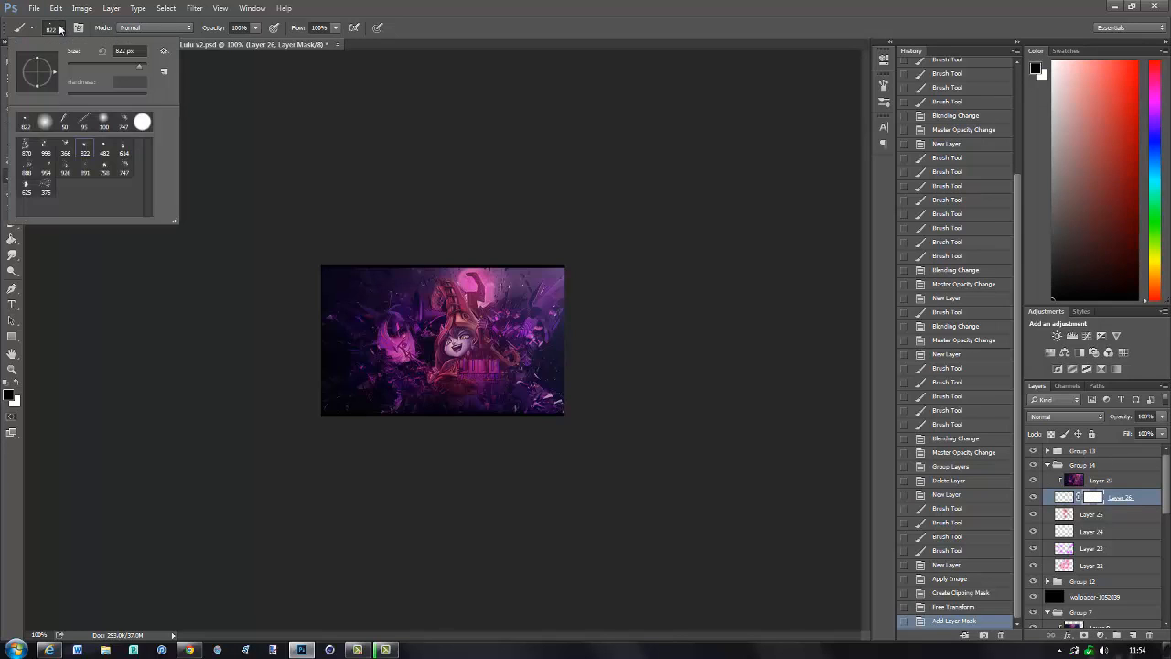
pyautogui.click(44, 122)
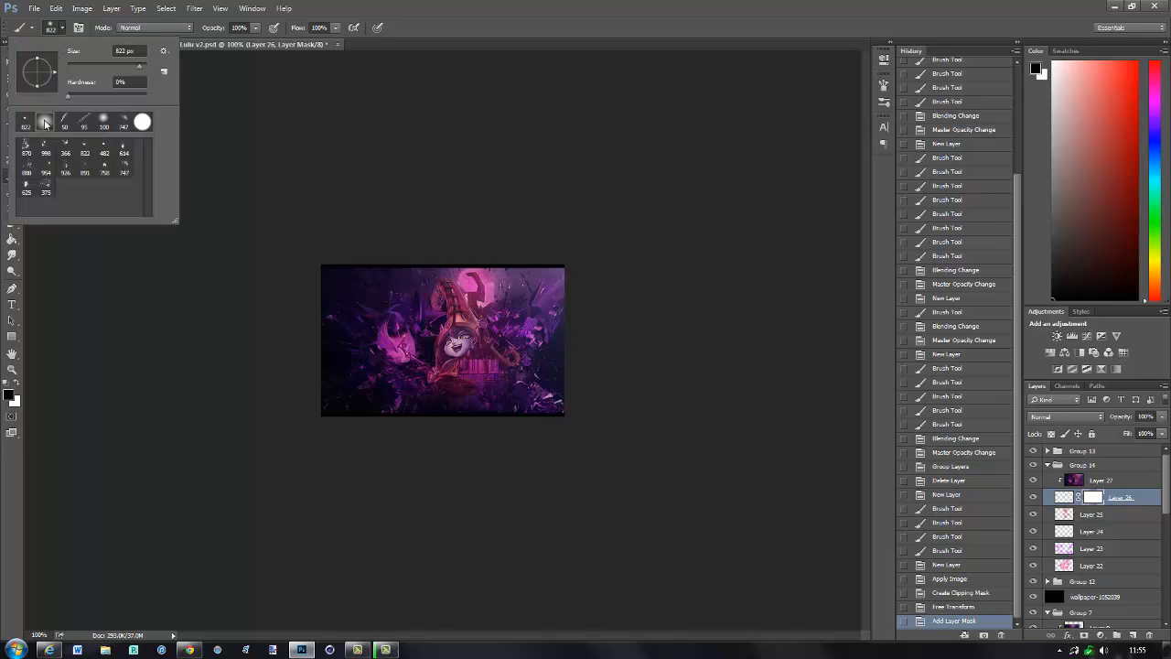
pyautogui.click(60, 28)
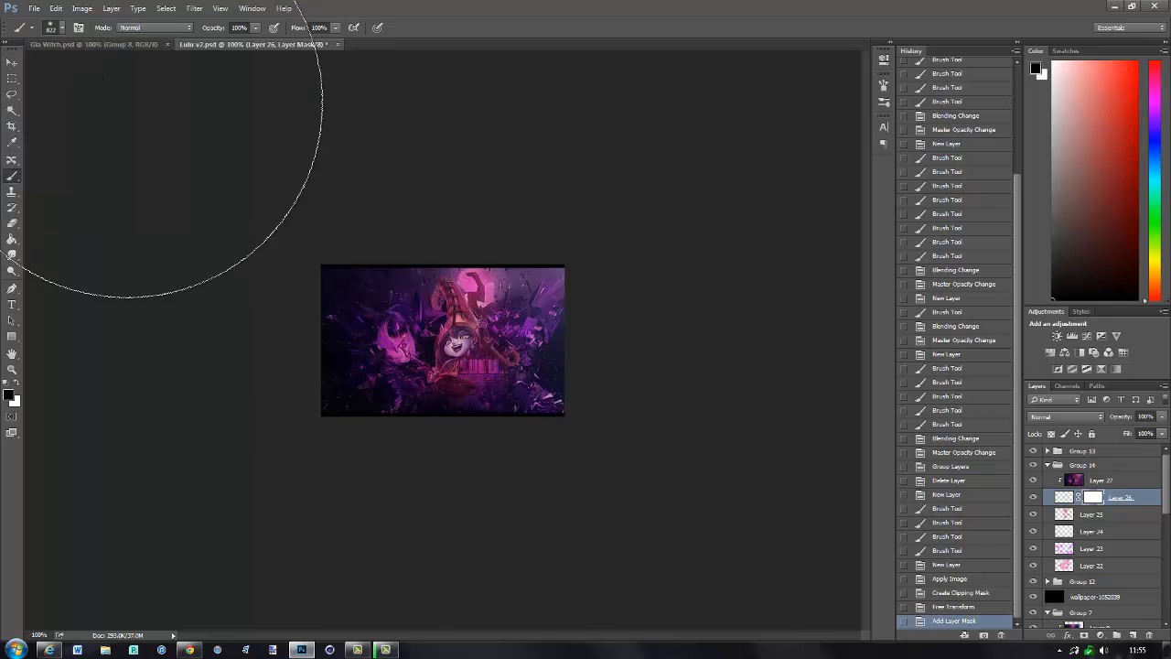
# - Mask out the splatters over the pink orb and the character's hat with a 90 px black brush
pyautogui.press('[')
pyautogui.press('[')
pyautogui.press('[')
pyautogui.press('[')
pyautogui.press('[')
pyautogui.press('[')
pyautogui.press('[')
pyautogui.press('[')
pyautogui.press('[')
pyautogui.press('[')
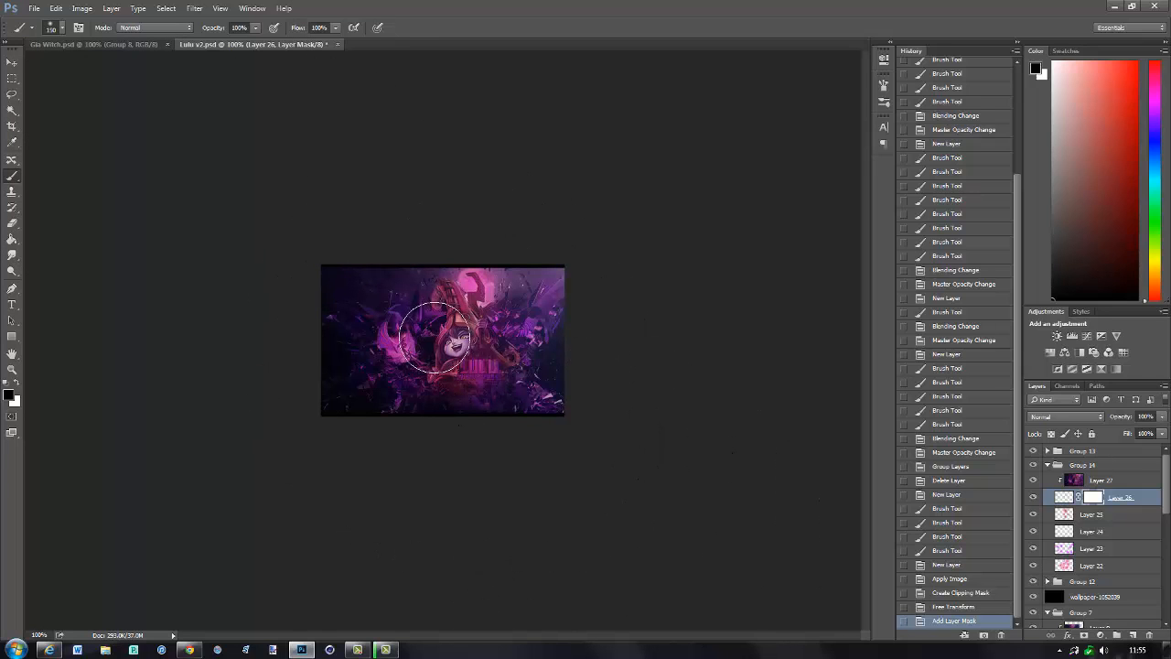
pyautogui.press('[')
pyautogui.press('[')
pyautogui.press('[')
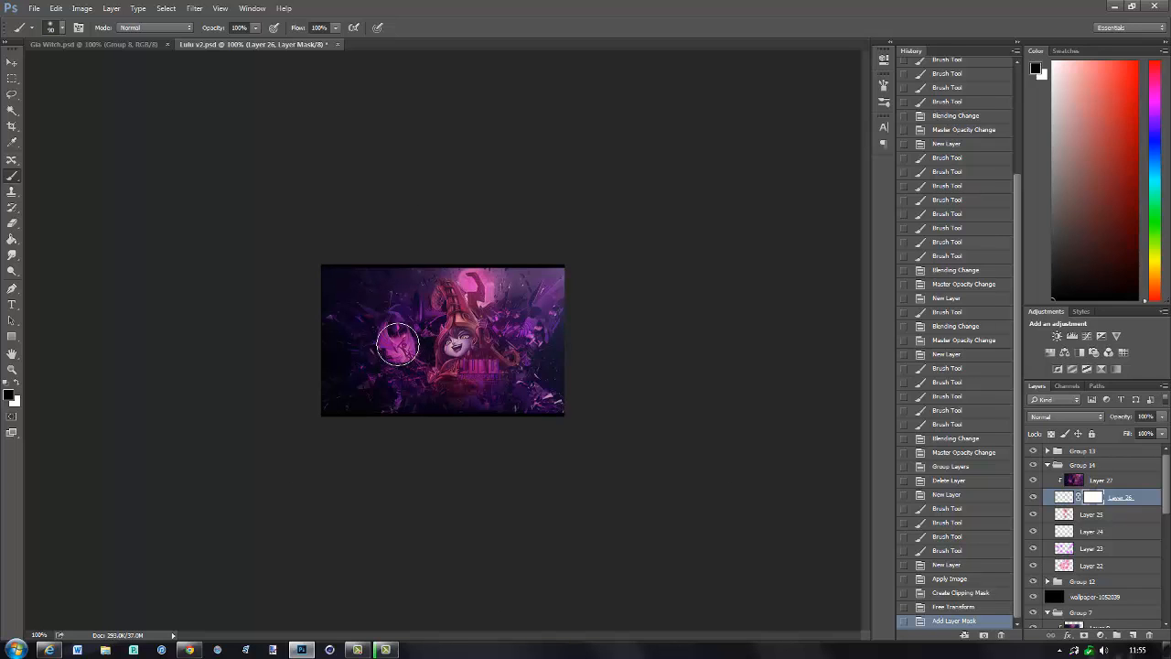
pyautogui.moveTo(395, 362)
pyautogui.mouseDown()
pyautogui.moveTo(454, 379)
pyautogui.moveTo(472, 369)
pyautogui.moveTo(458, 316)
pyautogui.mouseUp()
pyautogui.click(459, 317)
pyautogui.click(454, 307)
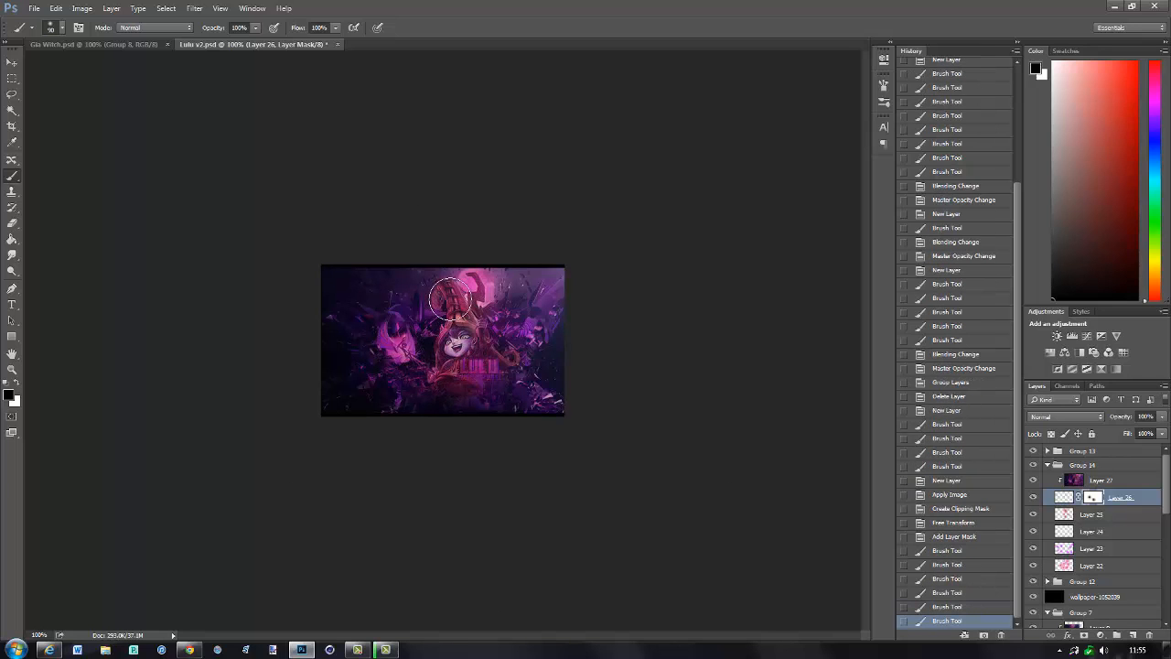
# - Finish masking the splatters over the character's hat on Layer 26's mask with the 90 px black brush
pyautogui.click(452, 300)
pyautogui.click(451, 299)
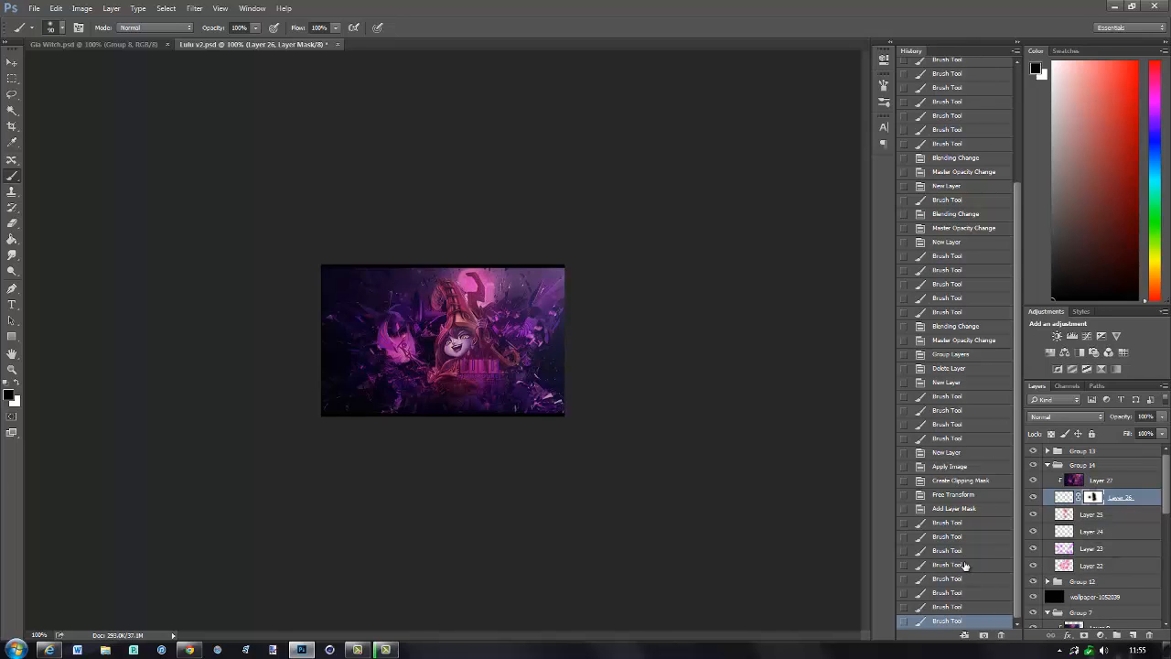
# - Compare the artwork before and after the mask strokes through the history, restore them, and toggle Layer 26 off and on
pyautogui.hotkey('ctrl', 'alt', 'z')
pyautogui.hotkey('ctrl', 'alt', 'z')
pyautogui.hotkey('ctrl', 'alt', 'z')
pyautogui.hotkey('ctrl', 'alt', 'z')
pyautogui.hotkey('ctrl', 'alt', 'z')
pyautogui.hotkey('ctrl', 'alt', 'z')
pyautogui.hotkey('ctrl', 'alt', 'z')
pyautogui.hotkey('ctrl', 'alt', 'z')
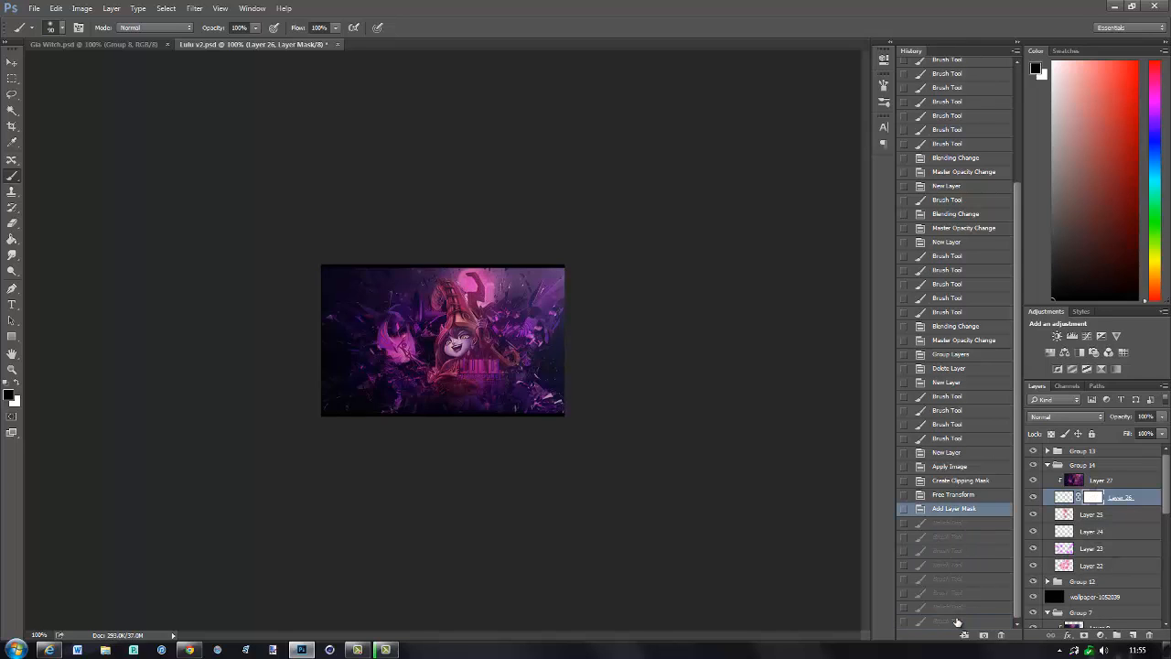
pyautogui.click(957, 620)
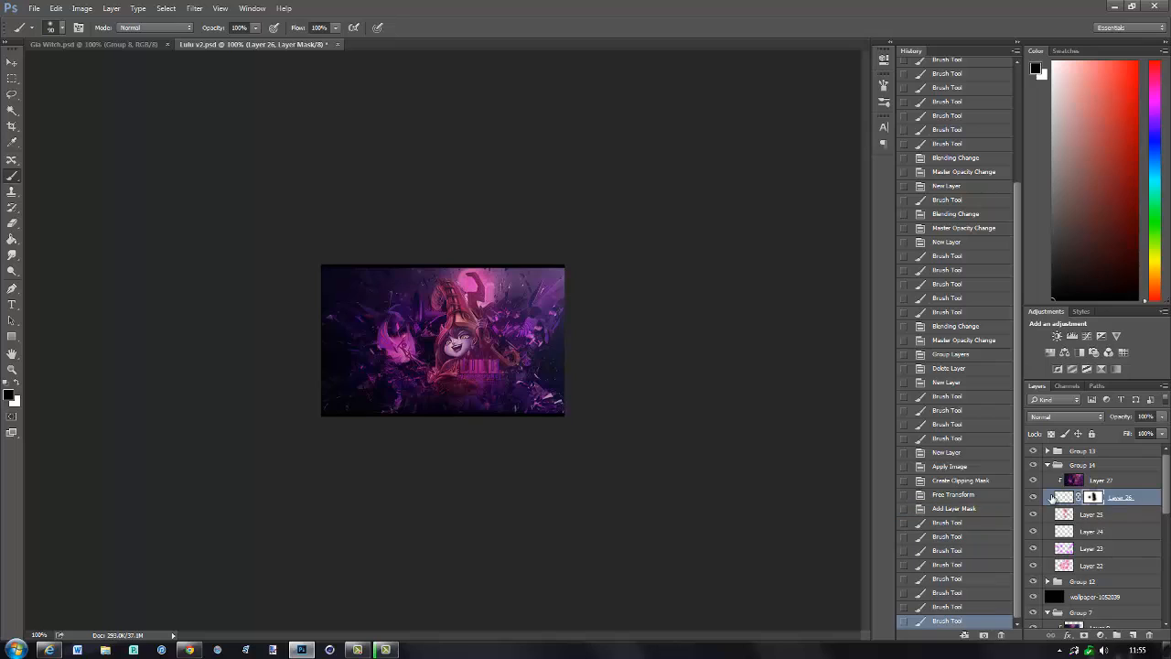
pyautogui.click(1034, 497)
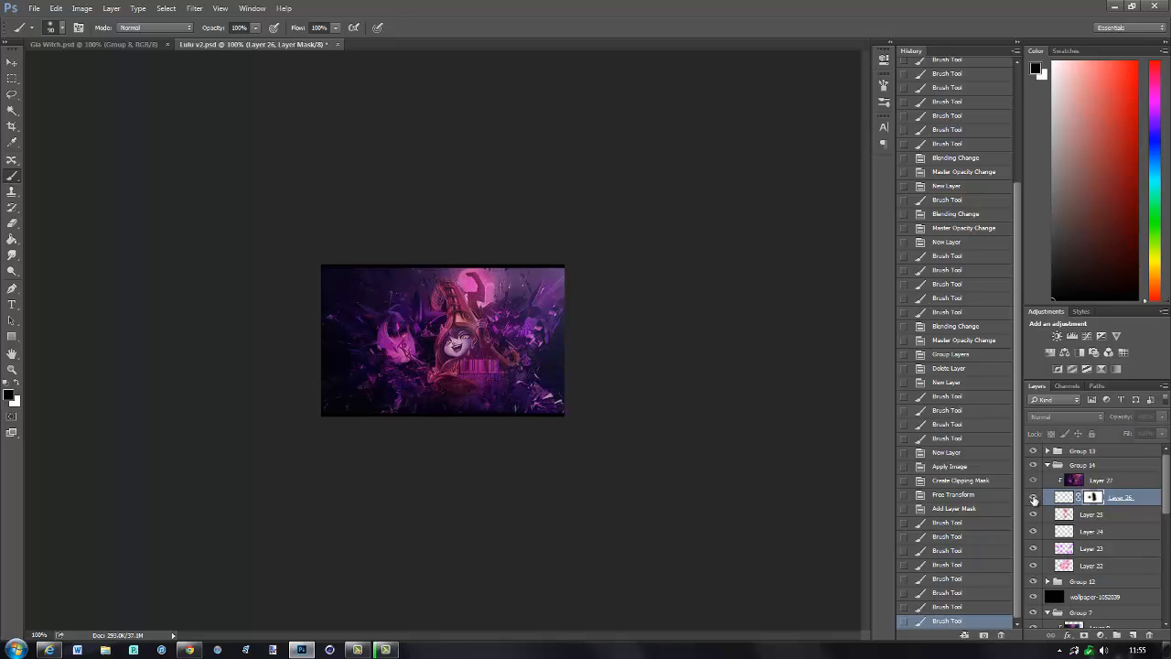
pyautogui.click(1034, 497)
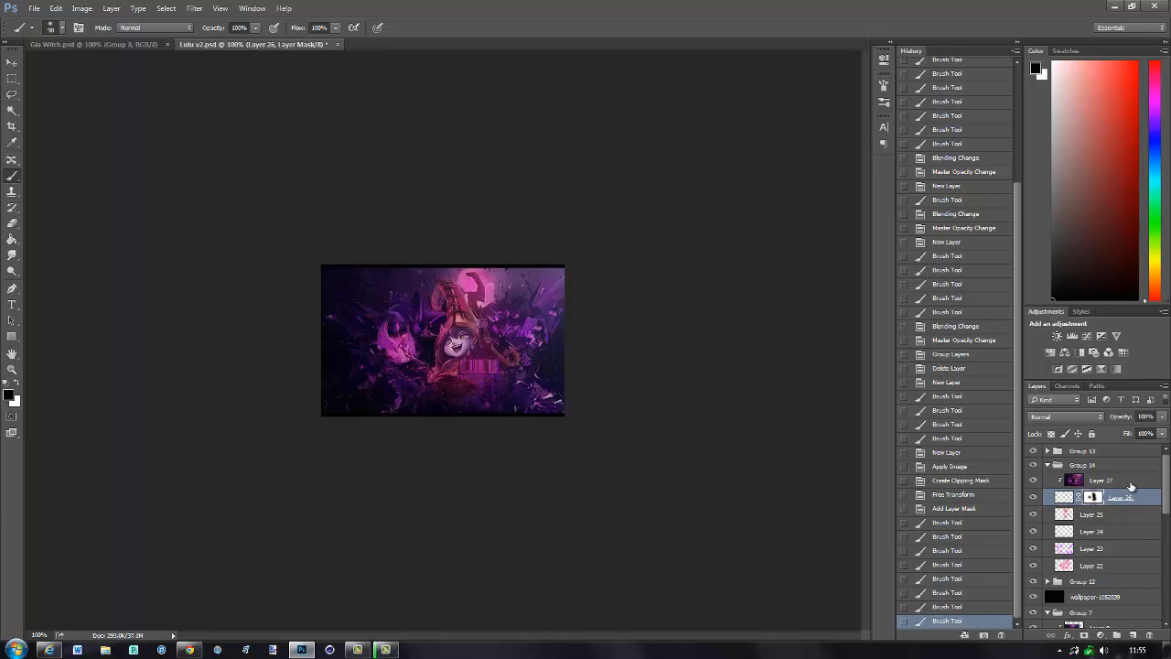
# - On a new layer above Layer 27, paint seven soft white spots around the character with a 60 px brush
pyautogui.click(1134, 634)
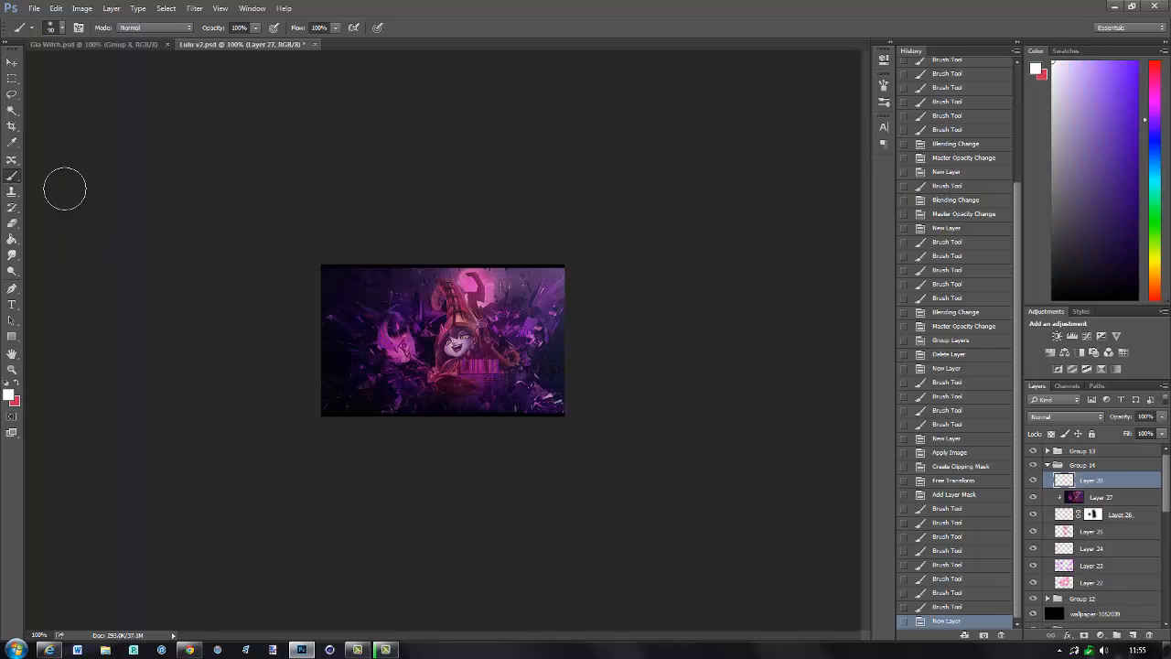
pyautogui.press('[')
pyautogui.press('[')
pyautogui.click(495, 310)
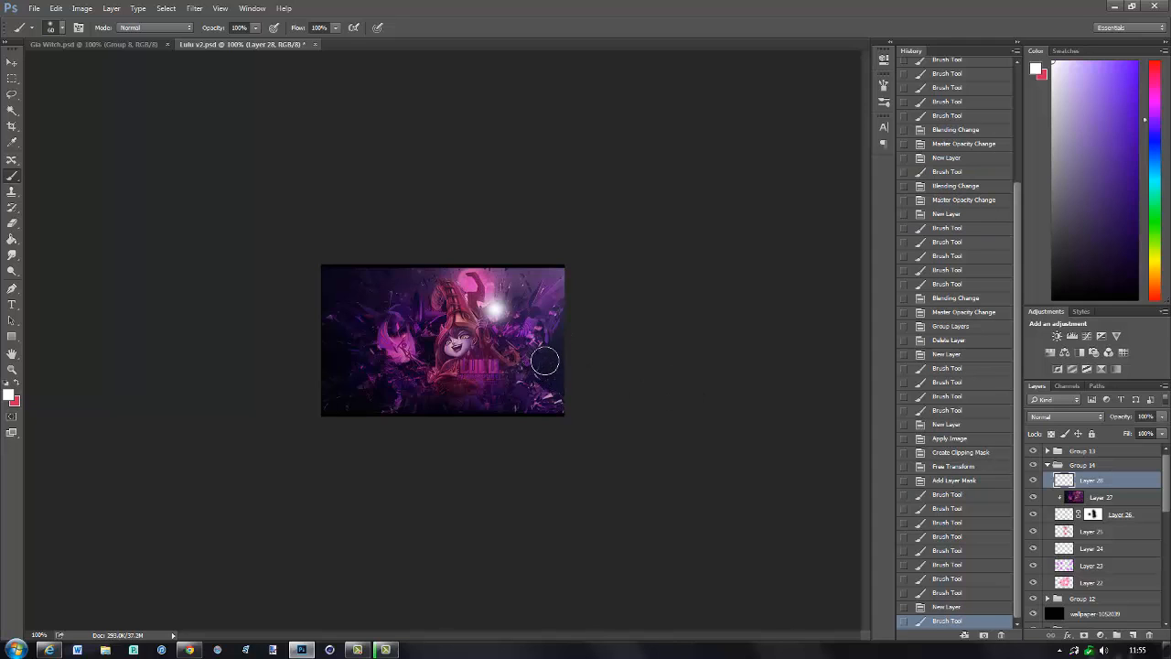
pyautogui.click(524, 373)
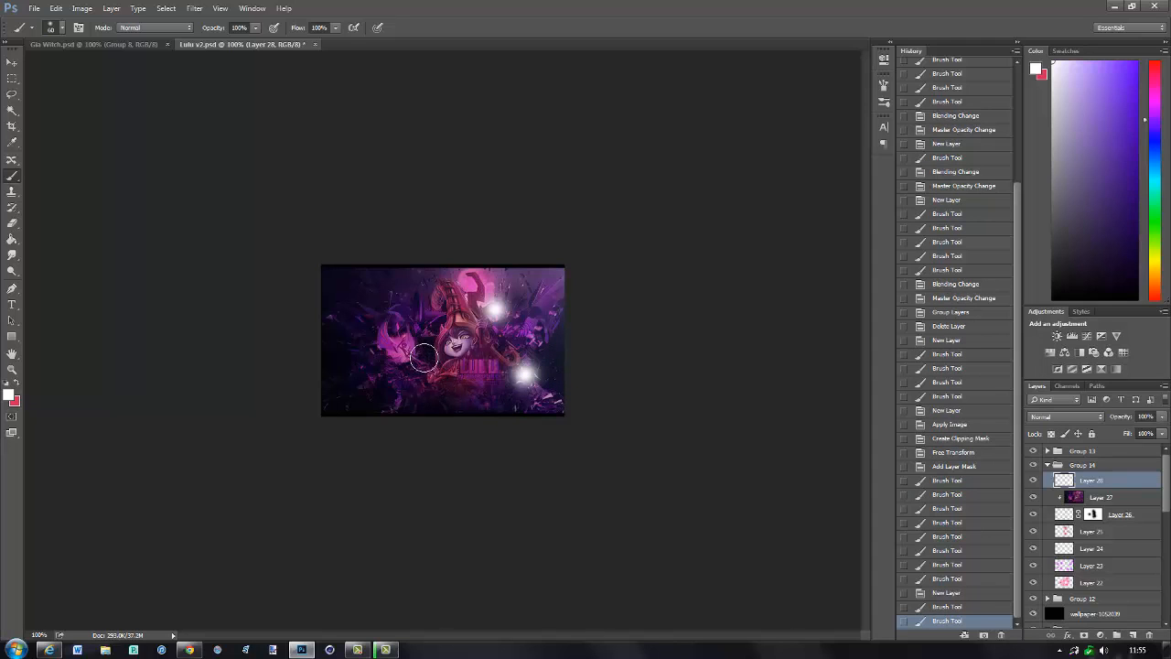
pyautogui.click(421, 334)
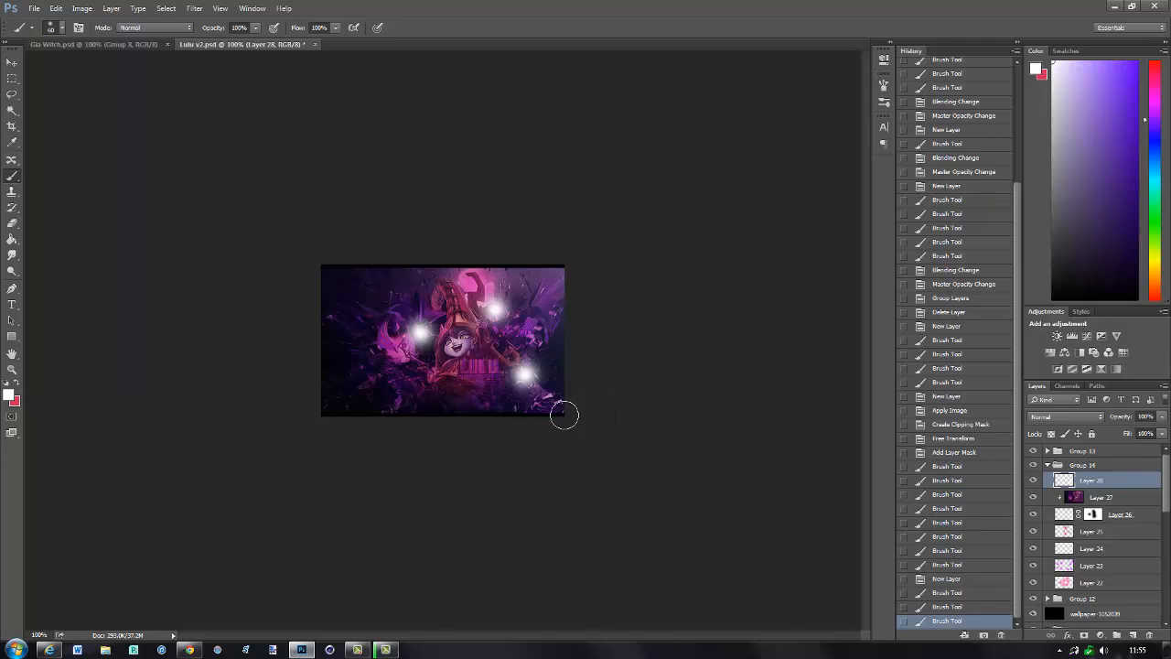
pyautogui.click(394, 379)
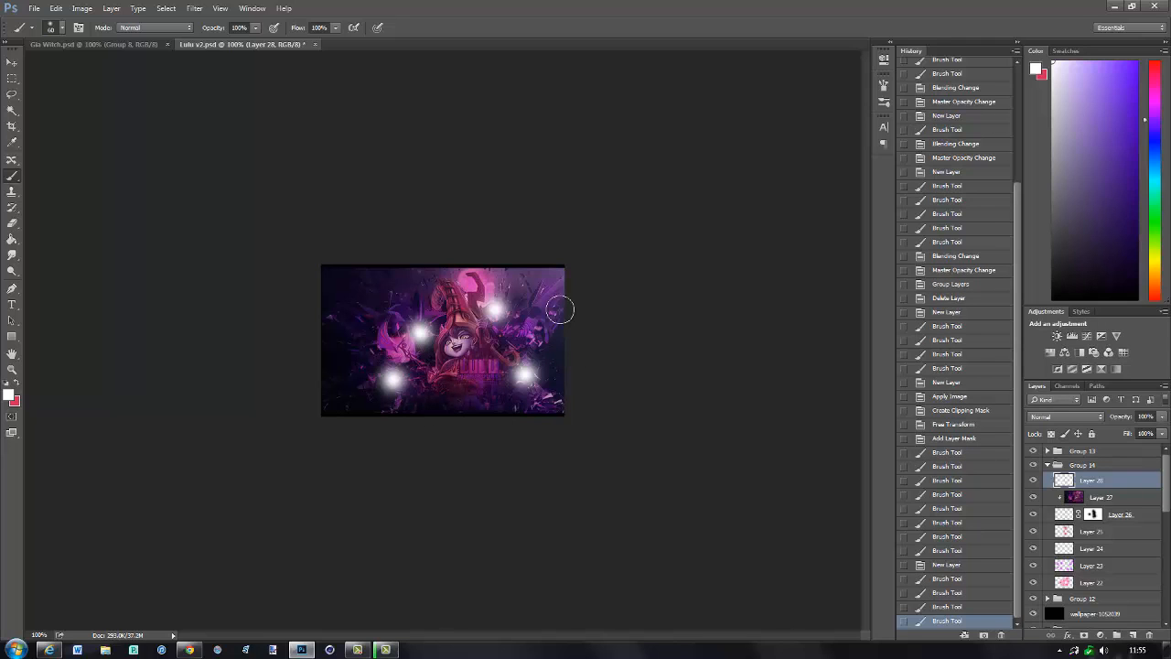
pyautogui.click(551, 308)
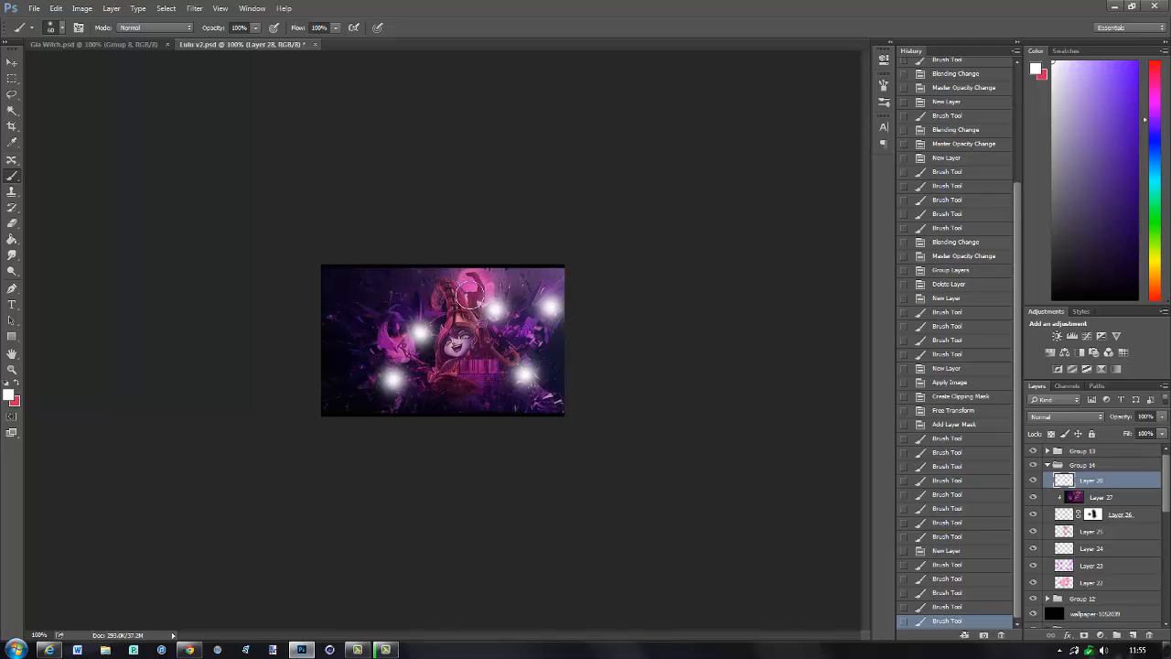
pyautogui.click(468, 287)
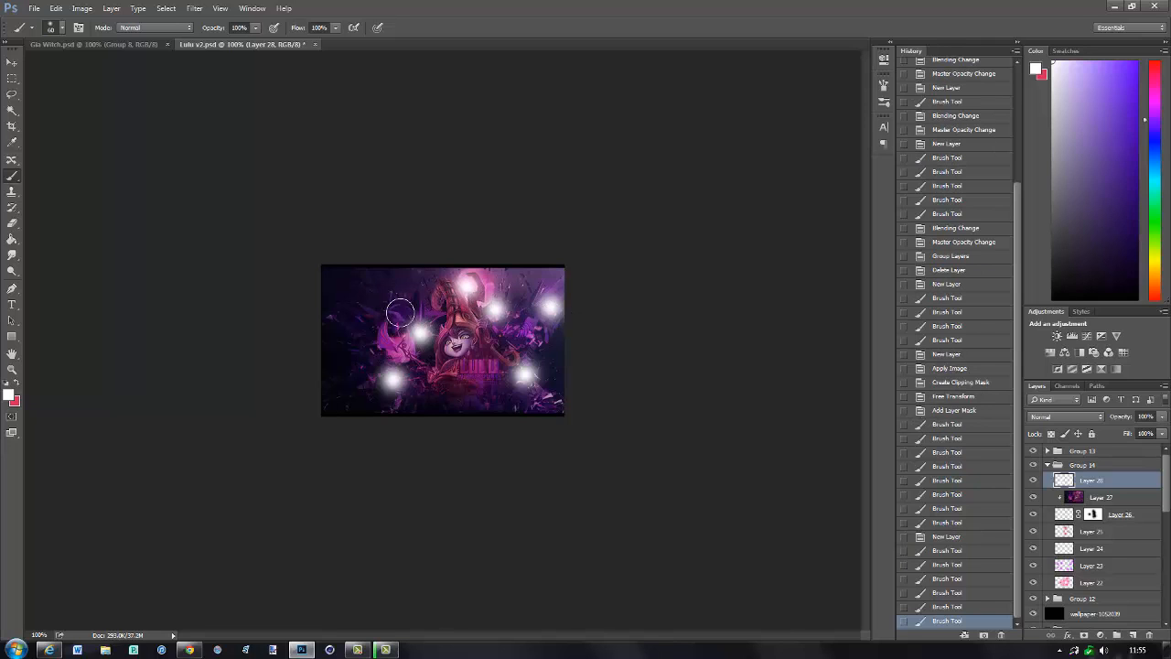
pyautogui.click(397, 312)
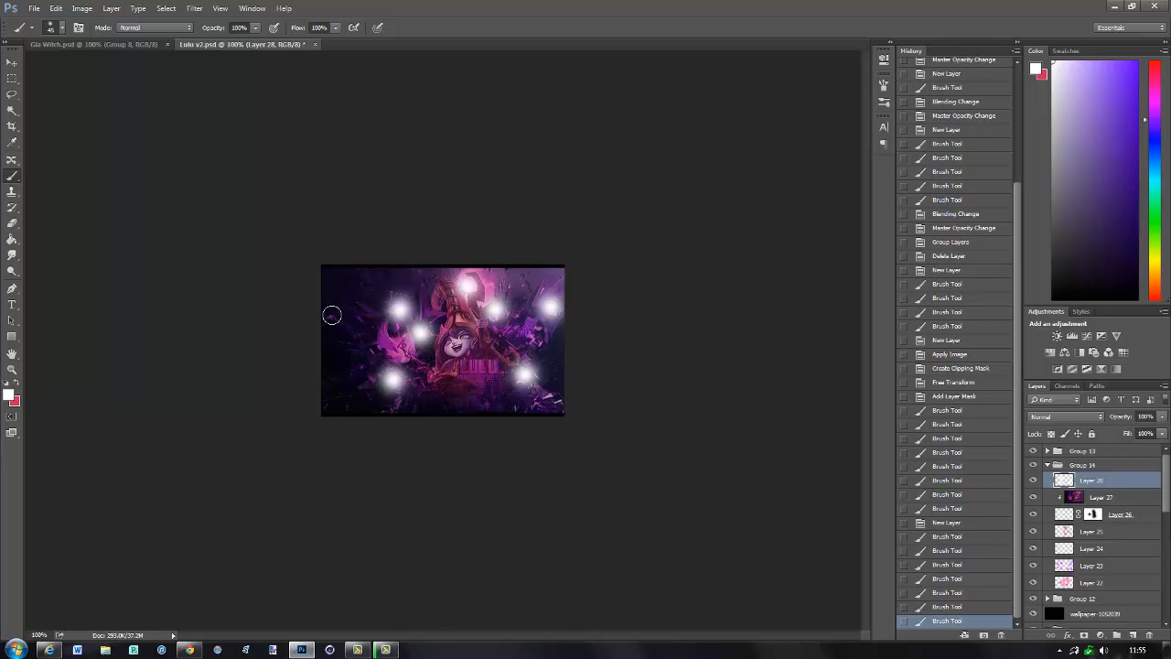
# - Add three smaller soft white spots near the artwork's left side and lower edge with a brush of about 35 to 40 px
pyautogui.click(333, 314)
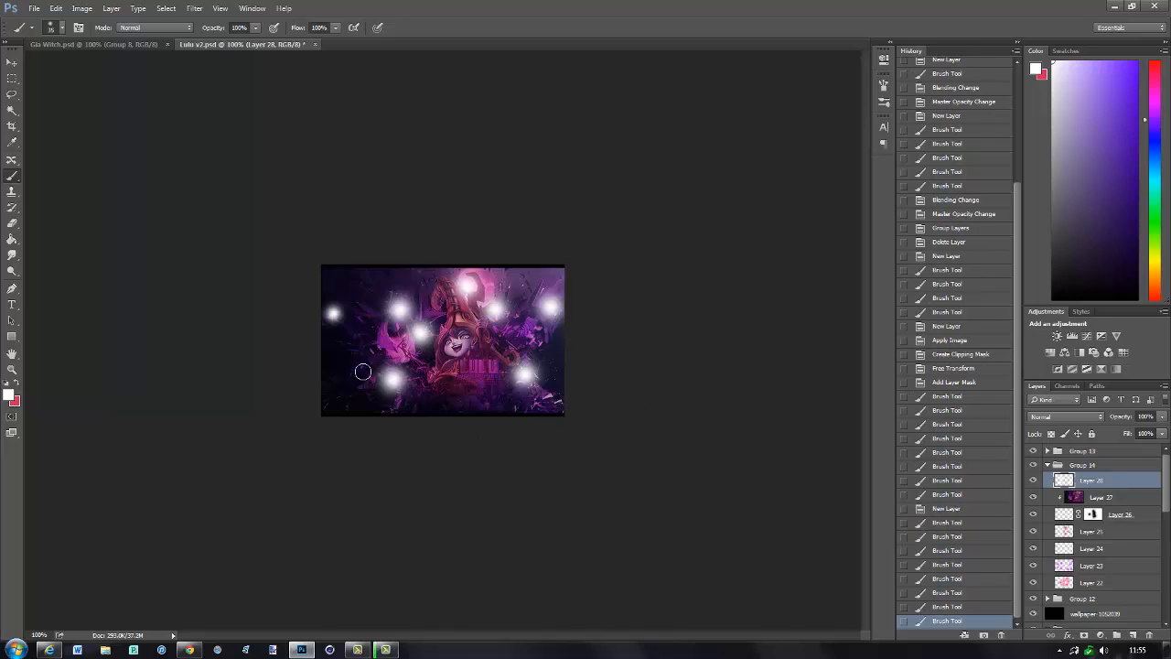
pyautogui.click(362, 368)
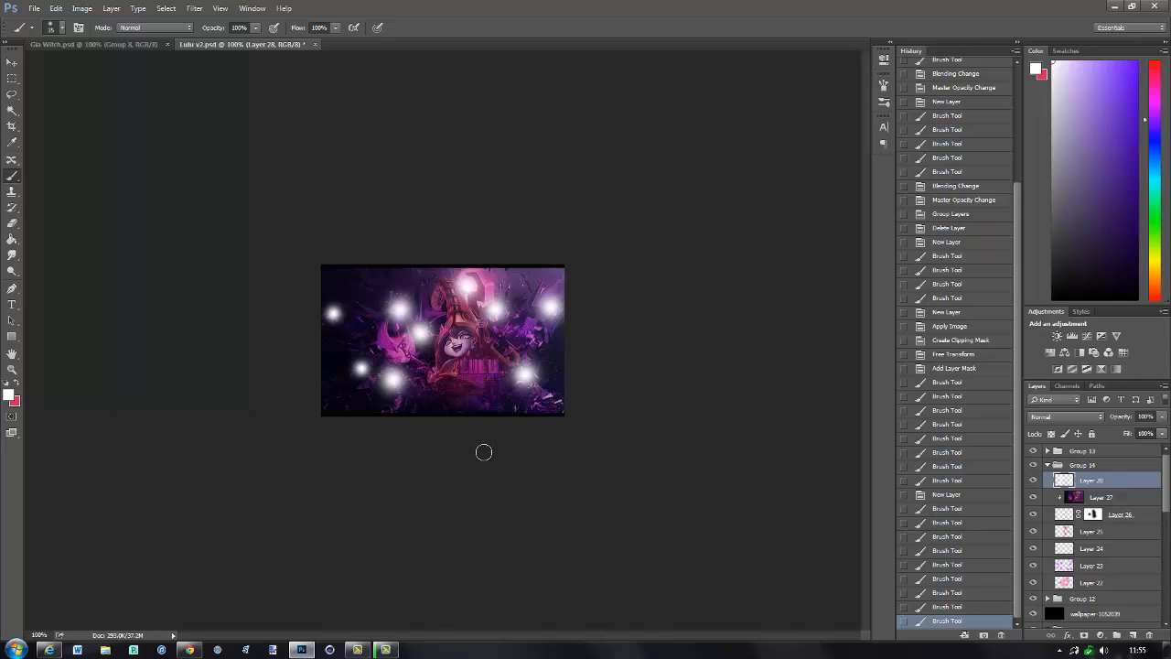
pyautogui.click(485, 400)
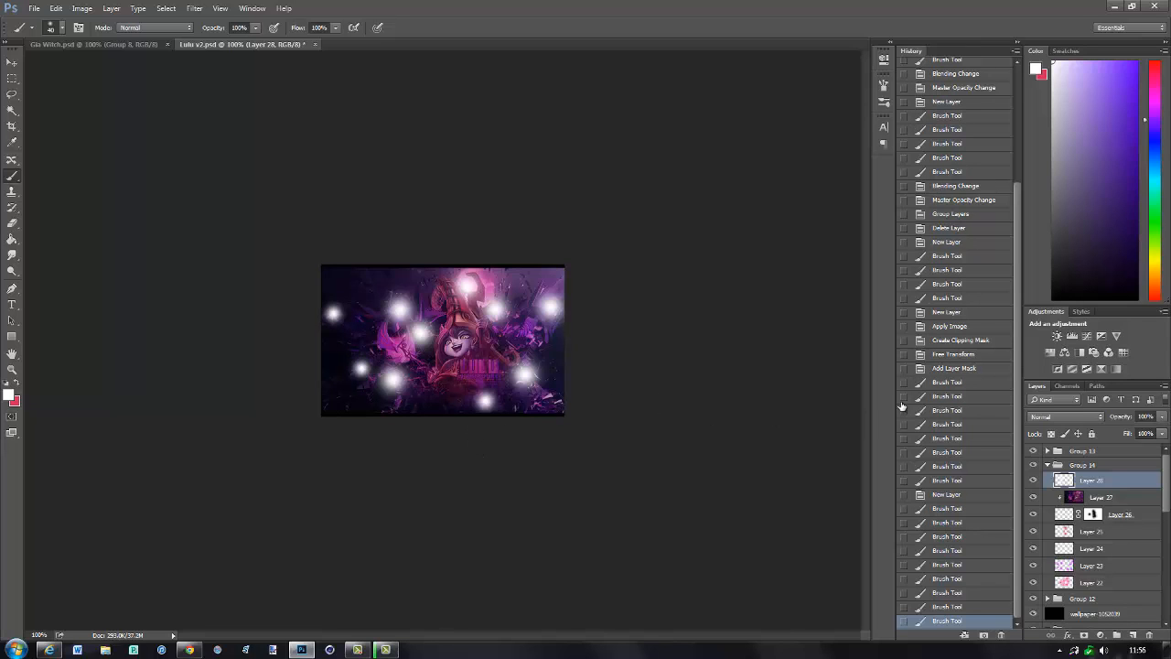
# - Set the white-spot layer, Layer 28, to Soft Light at 12% opacity and compare the artwork with and without it
pyautogui.click(1079, 418)
pyautogui.click(1084, 542)
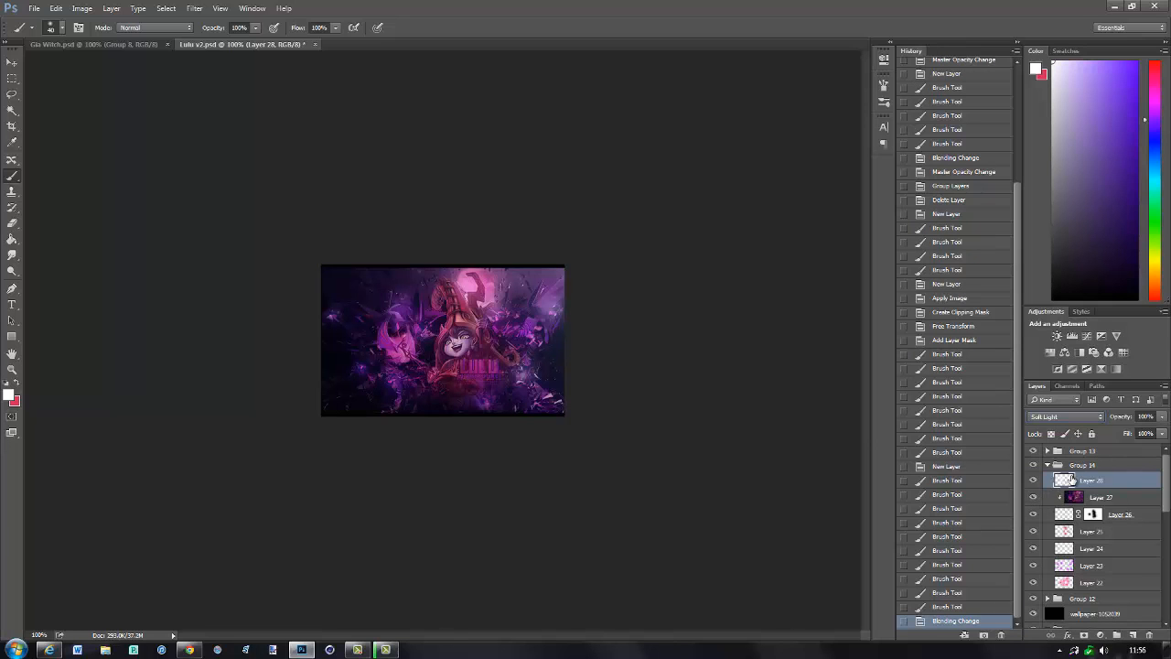
pyautogui.click(1034, 480)
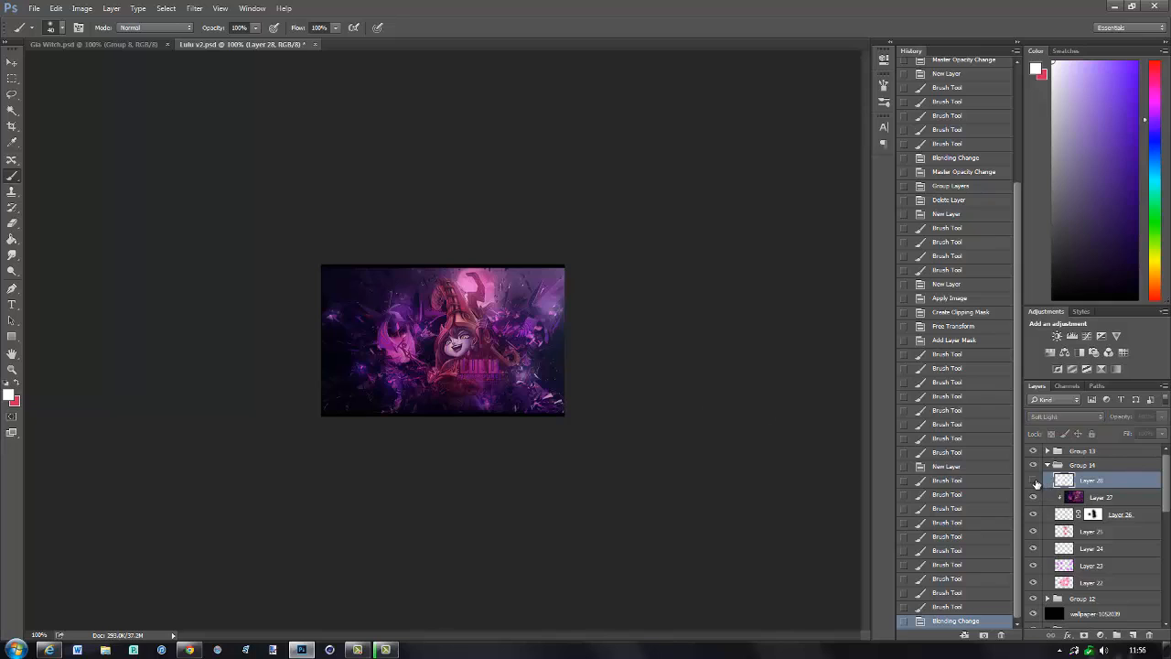
pyautogui.click(1034, 481)
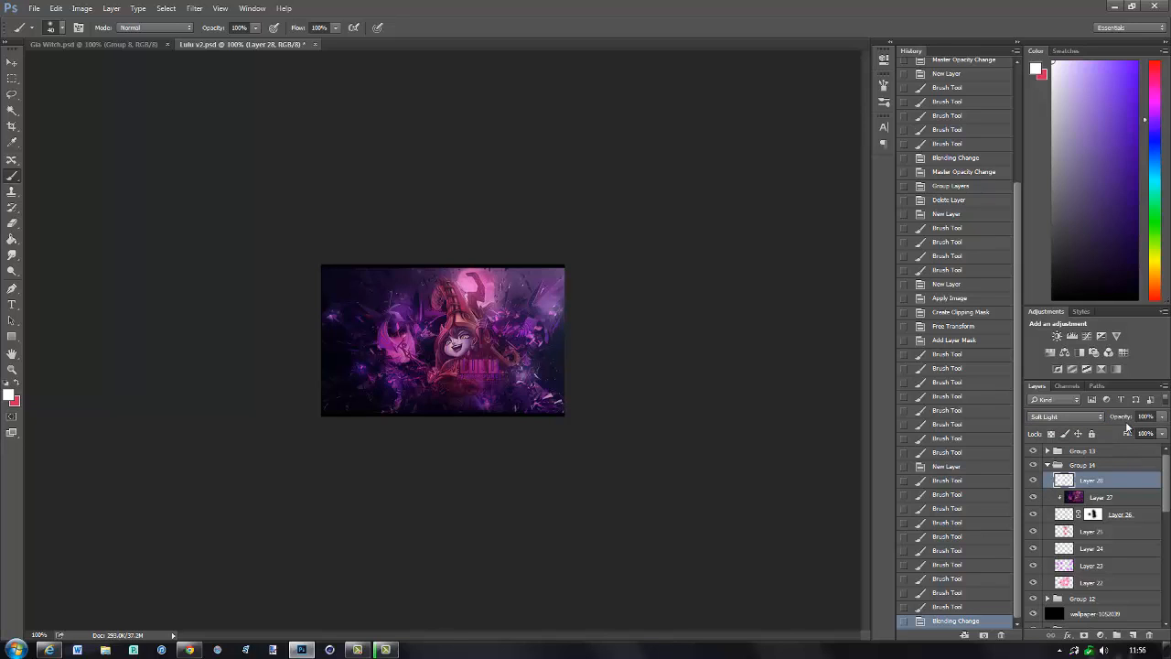
pyautogui.moveTo(1103, 418); pyautogui.dragTo(1044, 417)
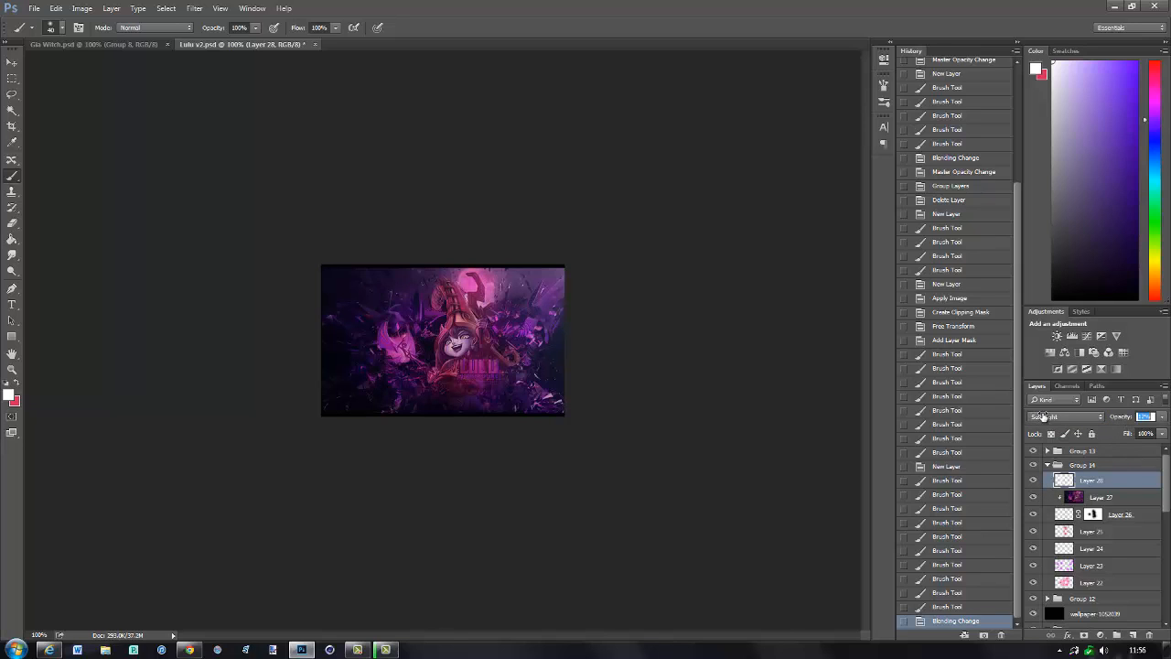
pyautogui.click(1034, 480)
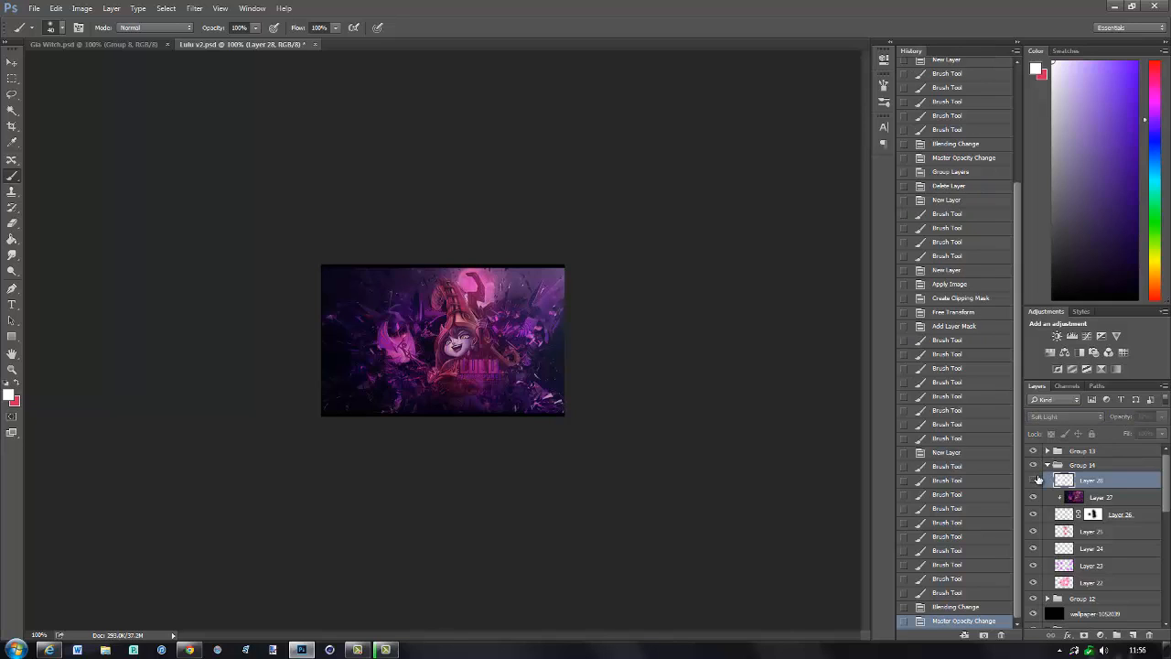
pyautogui.click(1036, 480)
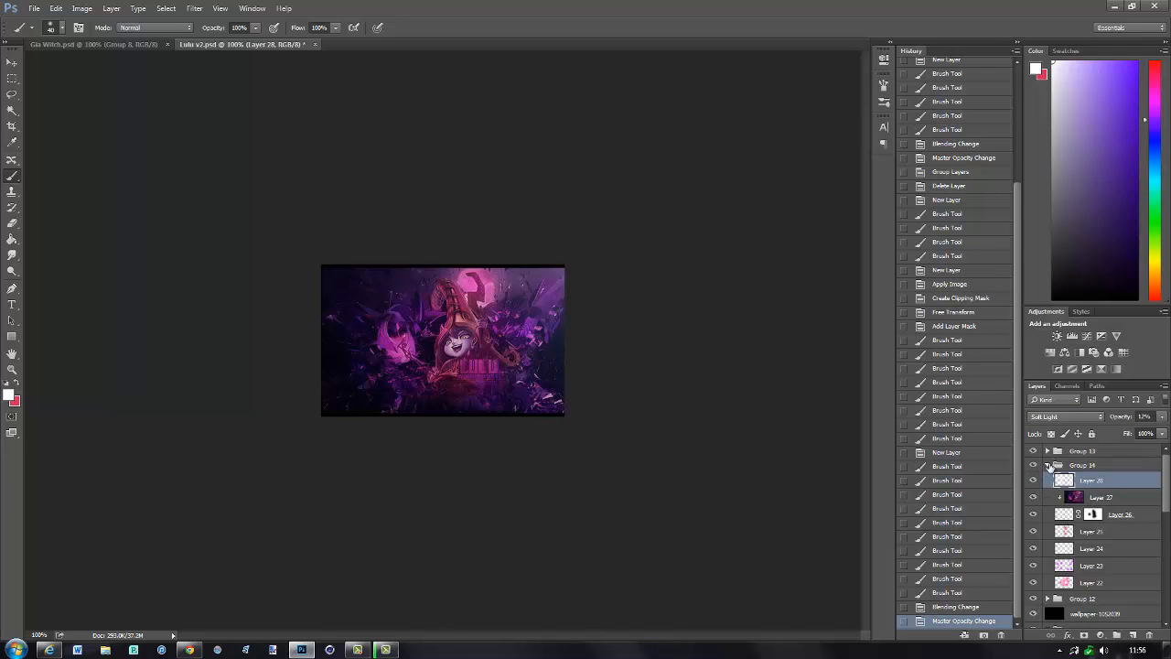
# - Collapse Group 14 and toggle its visibility to compare the artwork with and without the grouped effects
pyautogui.click(1049, 466)
pyautogui.click(1034, 466)
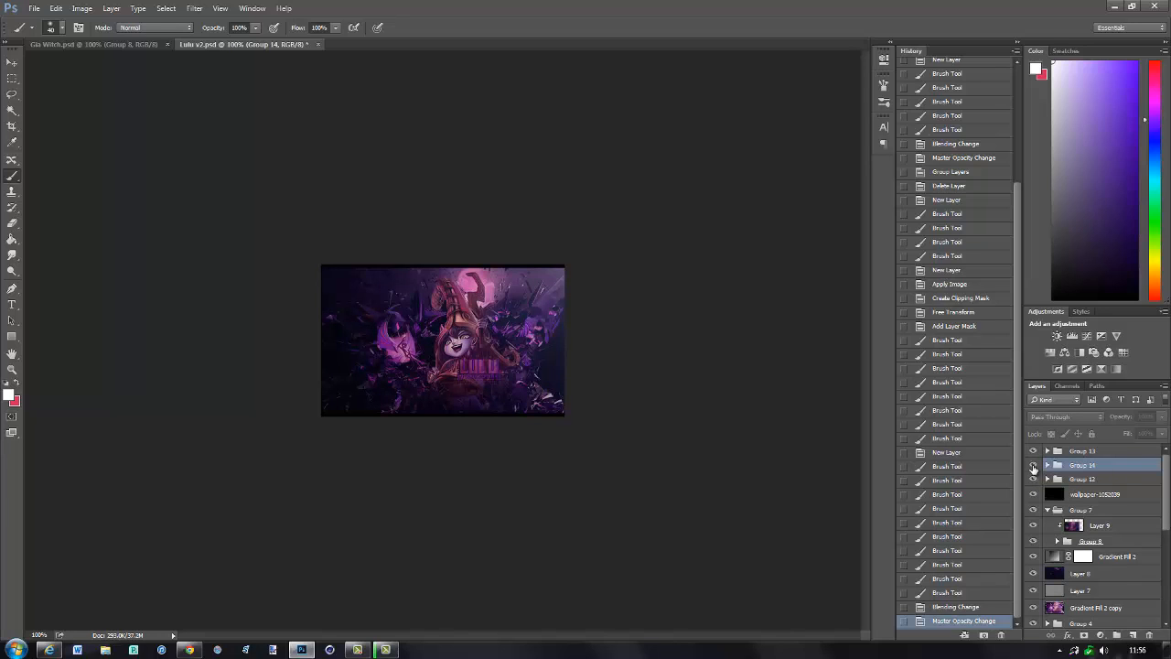
pyautogui.click(1034, 466)
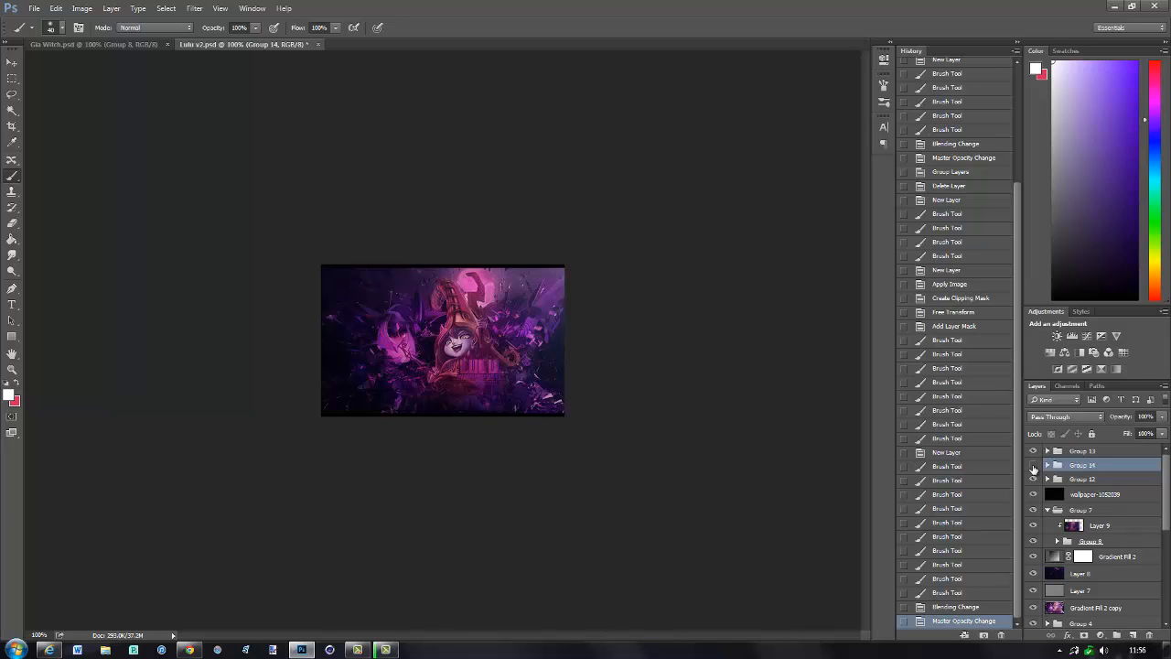
pyautogui.click(1034, 466)
pyautogui.click(1034, 467)
pyautogui.moveTo(357, 649)
pyautogui.click(380, 613)
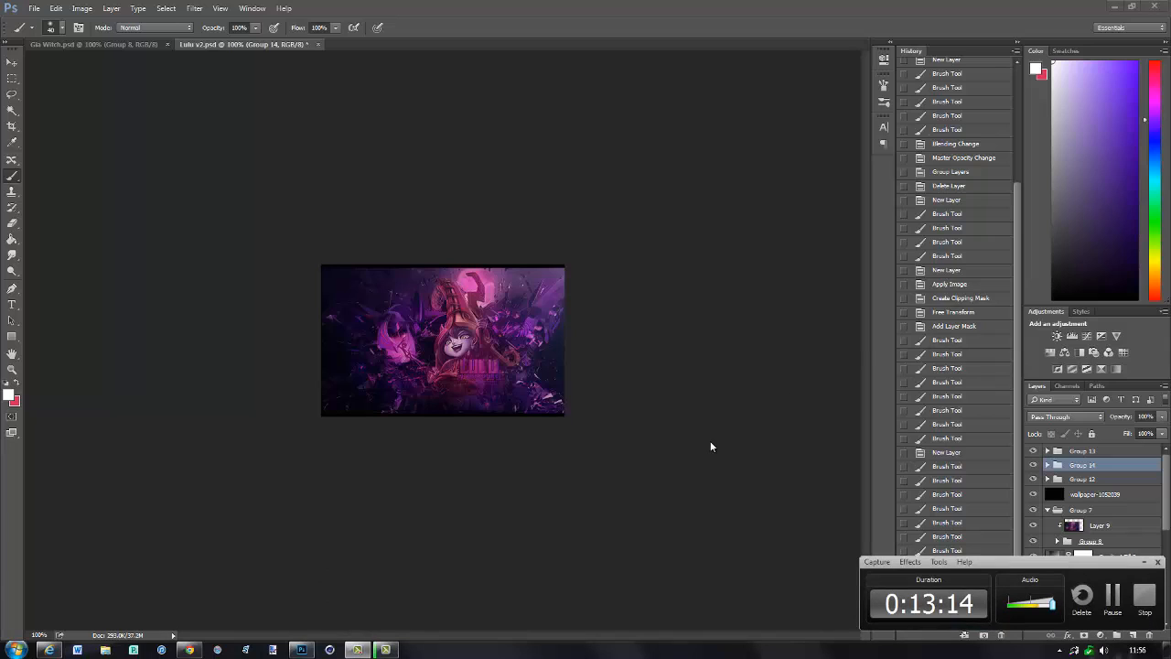